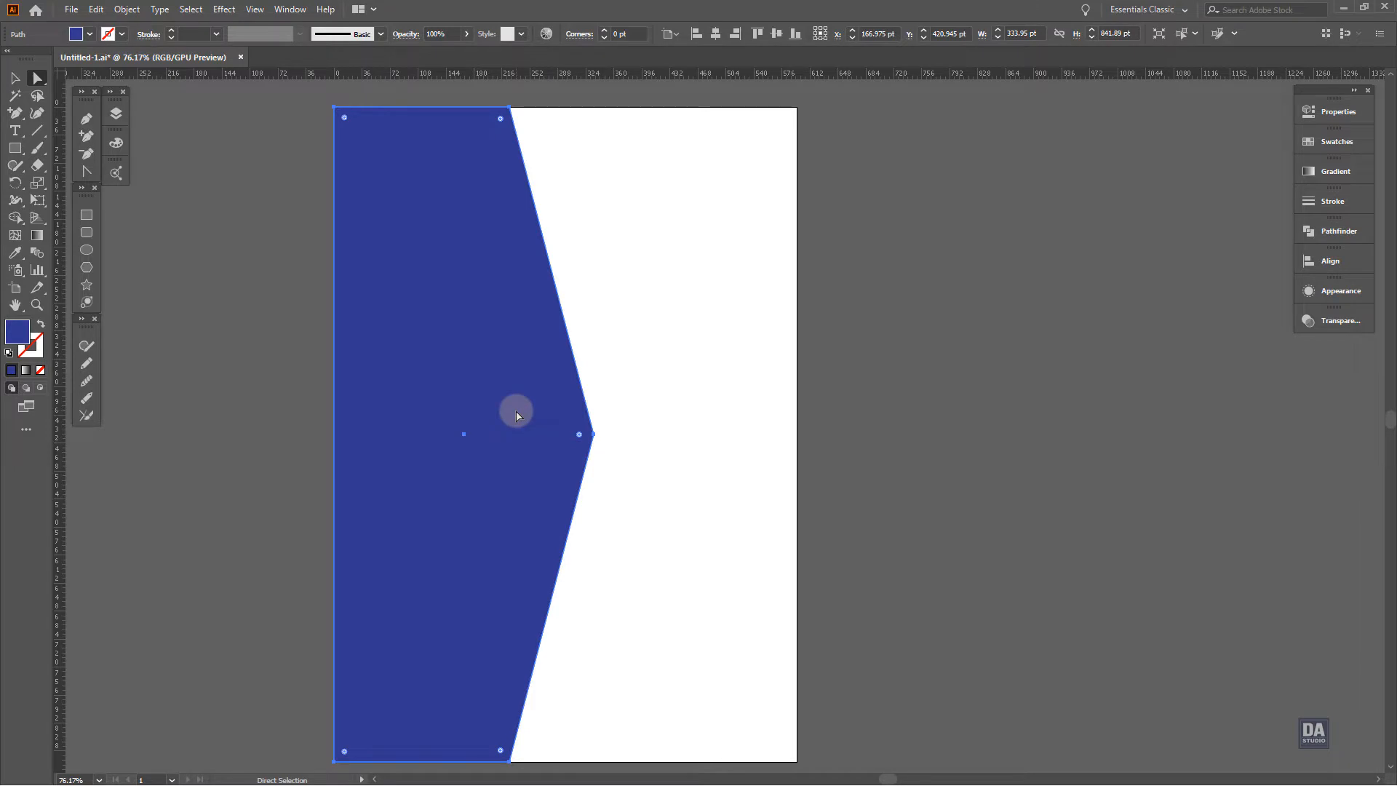
Pull the blue shape's middle point inward to X 324.591 pt and duplicate its path in Layer 1
left_click_drag(592, 435, 584, 441)
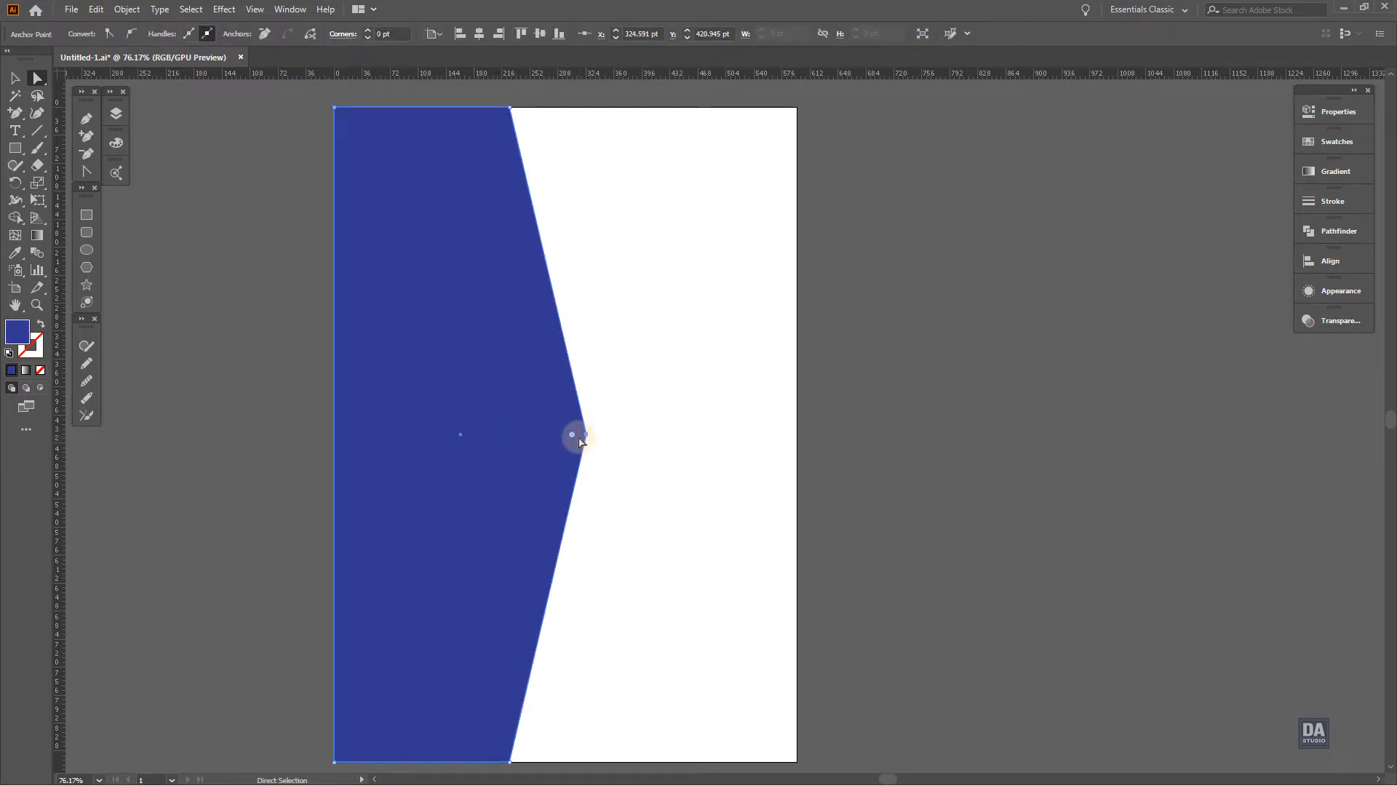
left_click(115, 113)
left_click(192, 130)
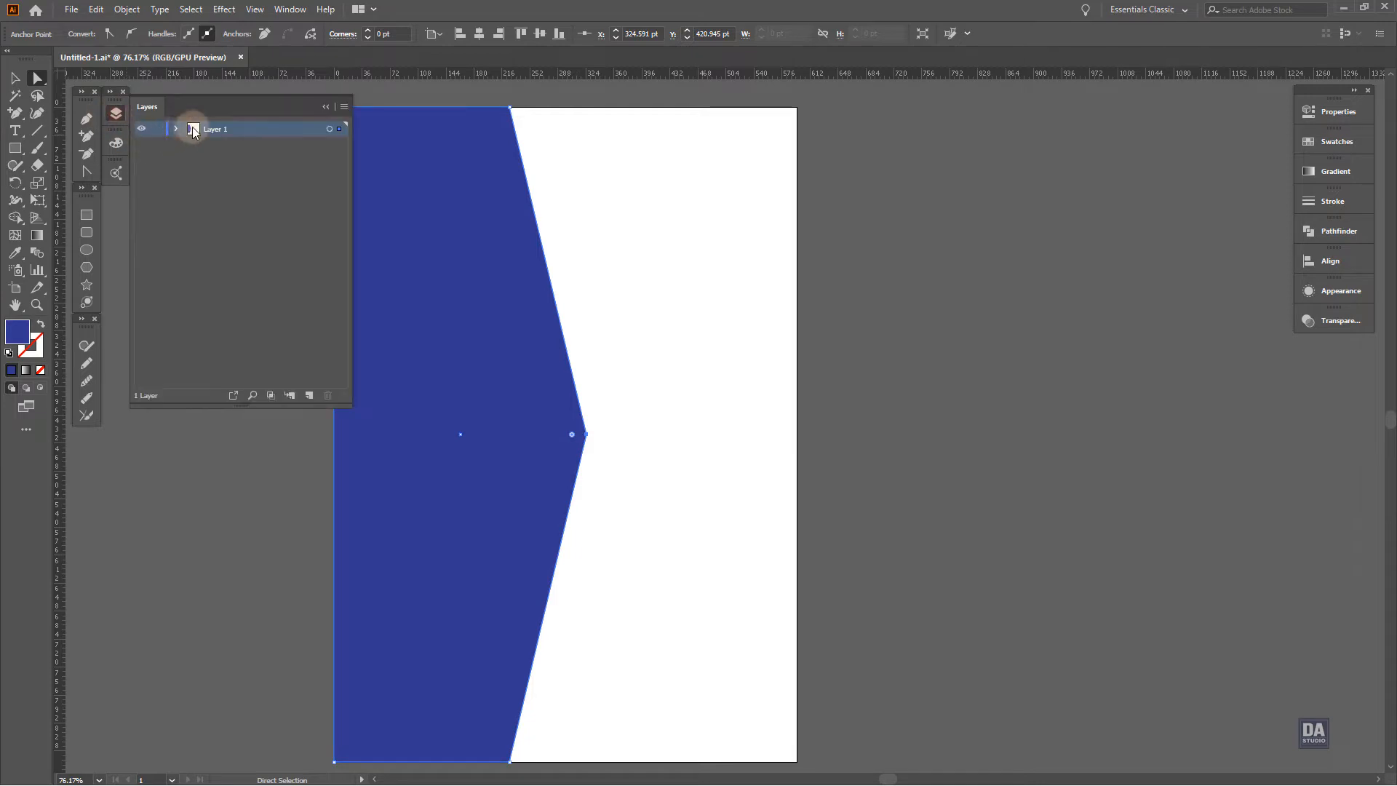
left_click(176, 129)
left_click(235, 145)
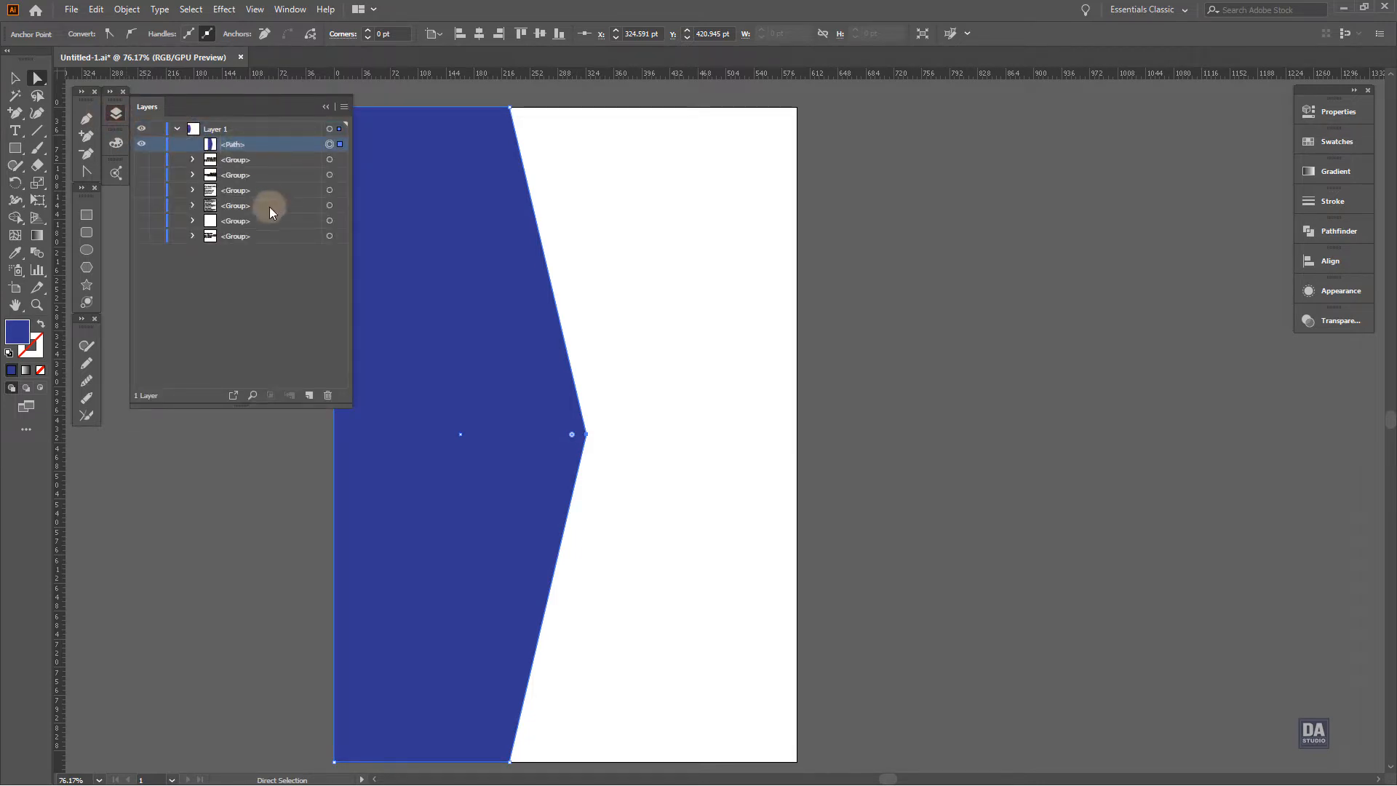
left_click_drag(284, 144, 307, 396)
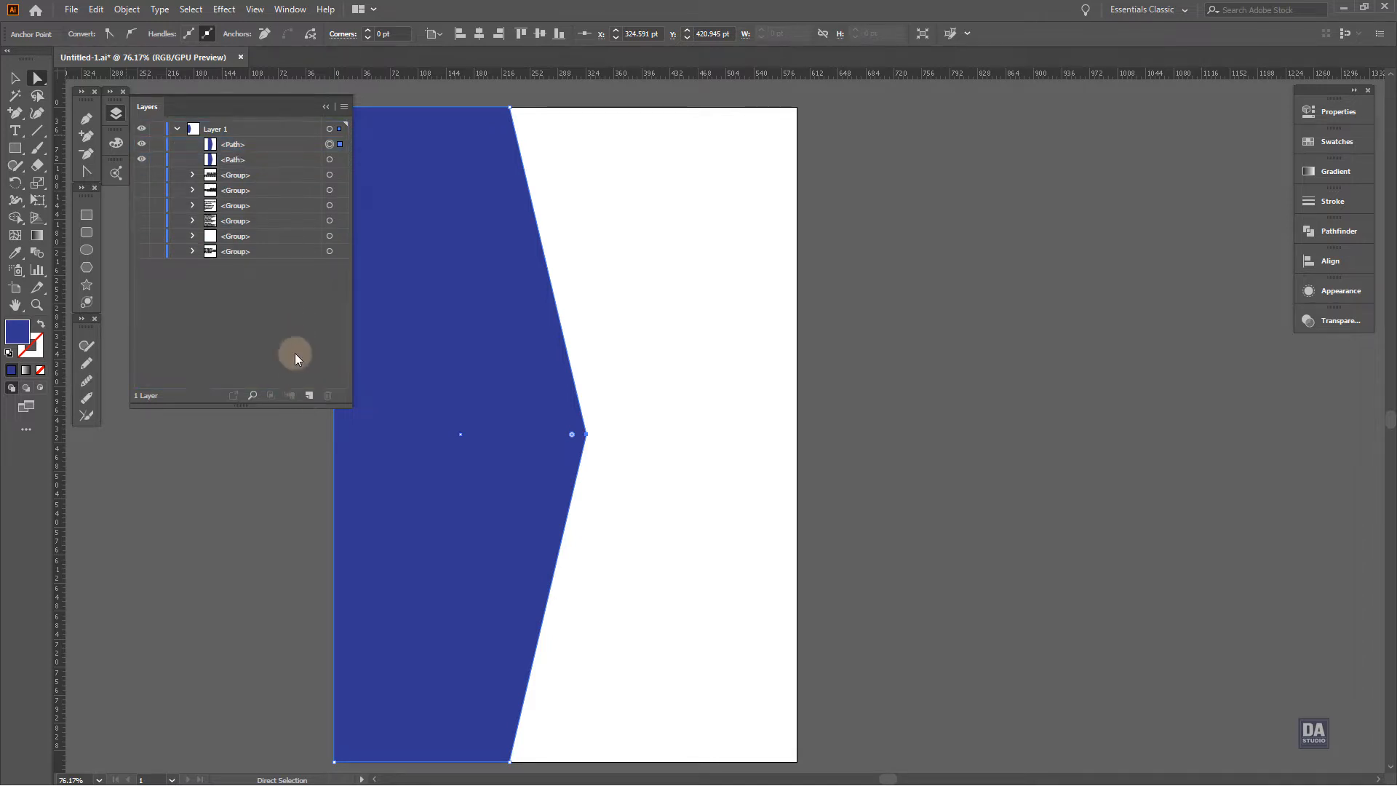
Extend the copied shape's middle point outward to X 354.54 pt and fill the copy with an orange swatch
key("F7")
left_click_drag(585, 434, 609, 437)
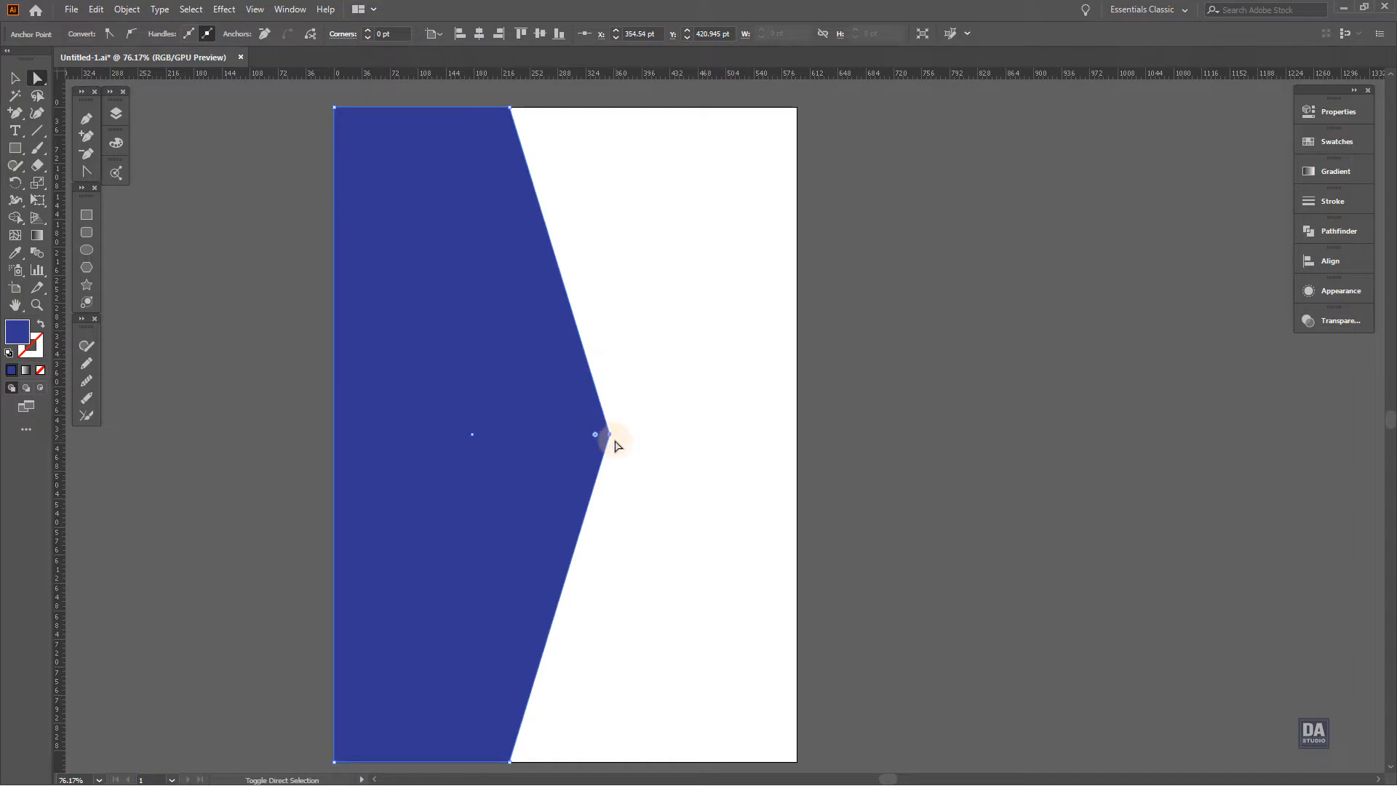
left_click(1347, 148)
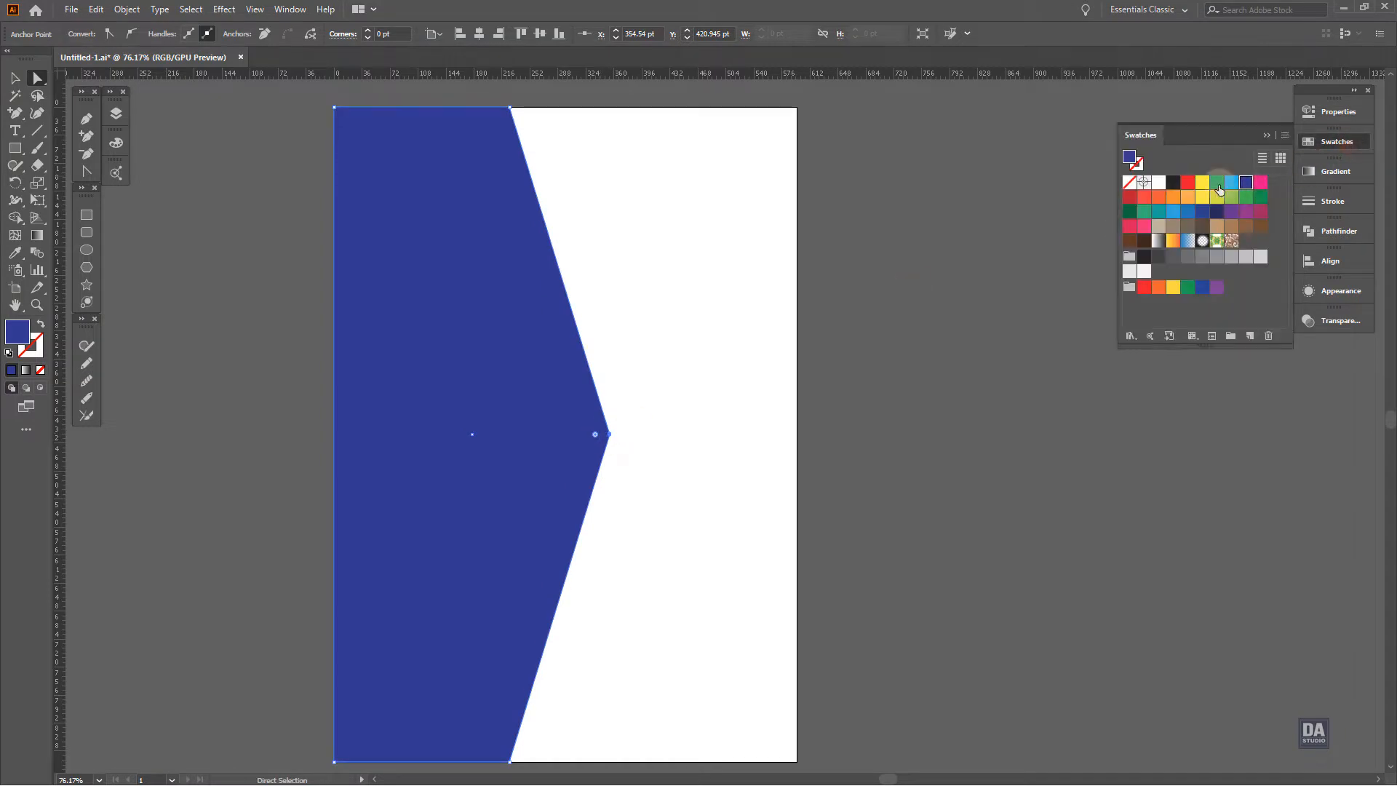
left_click(1202, 183)
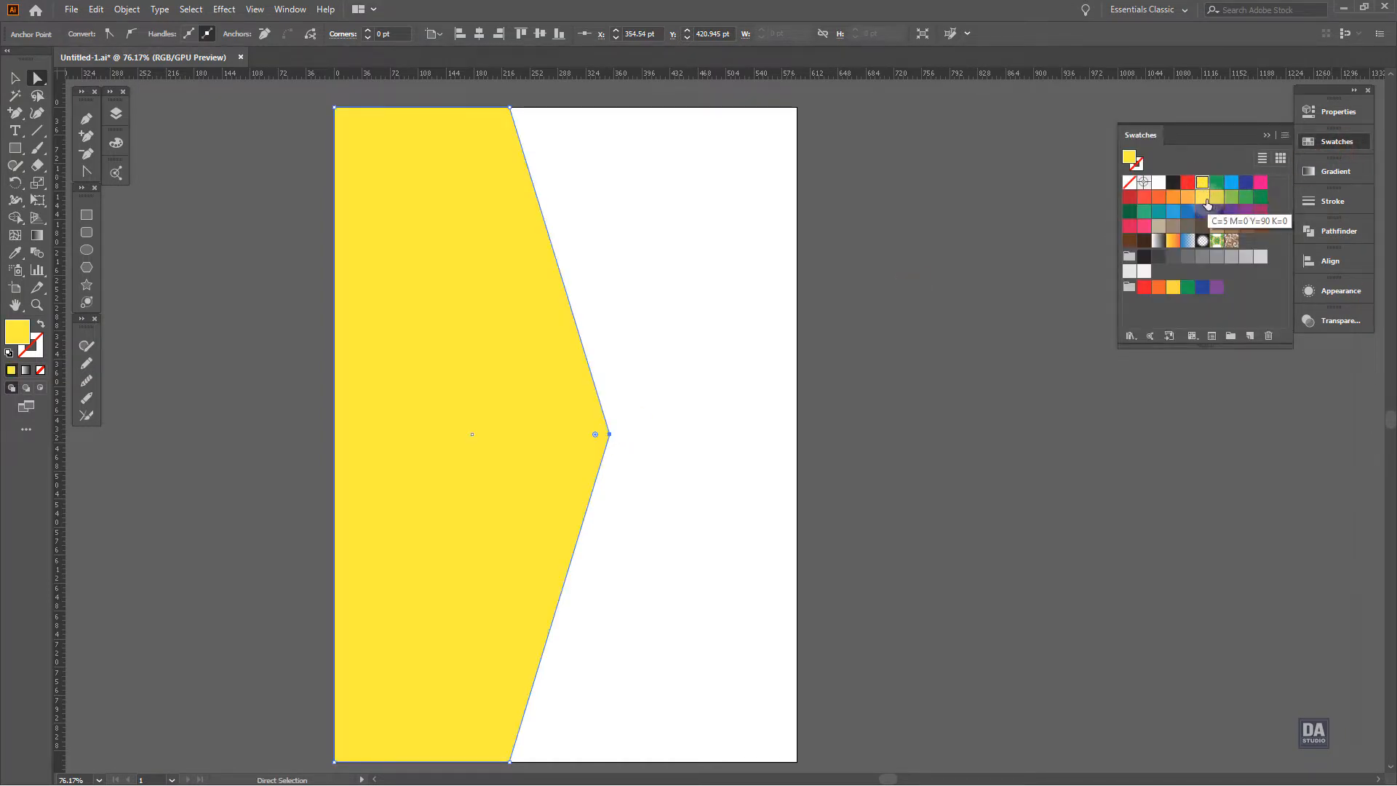
left_click(1187, 197)
left_click(1175, 199)
left_click(1186, 198)
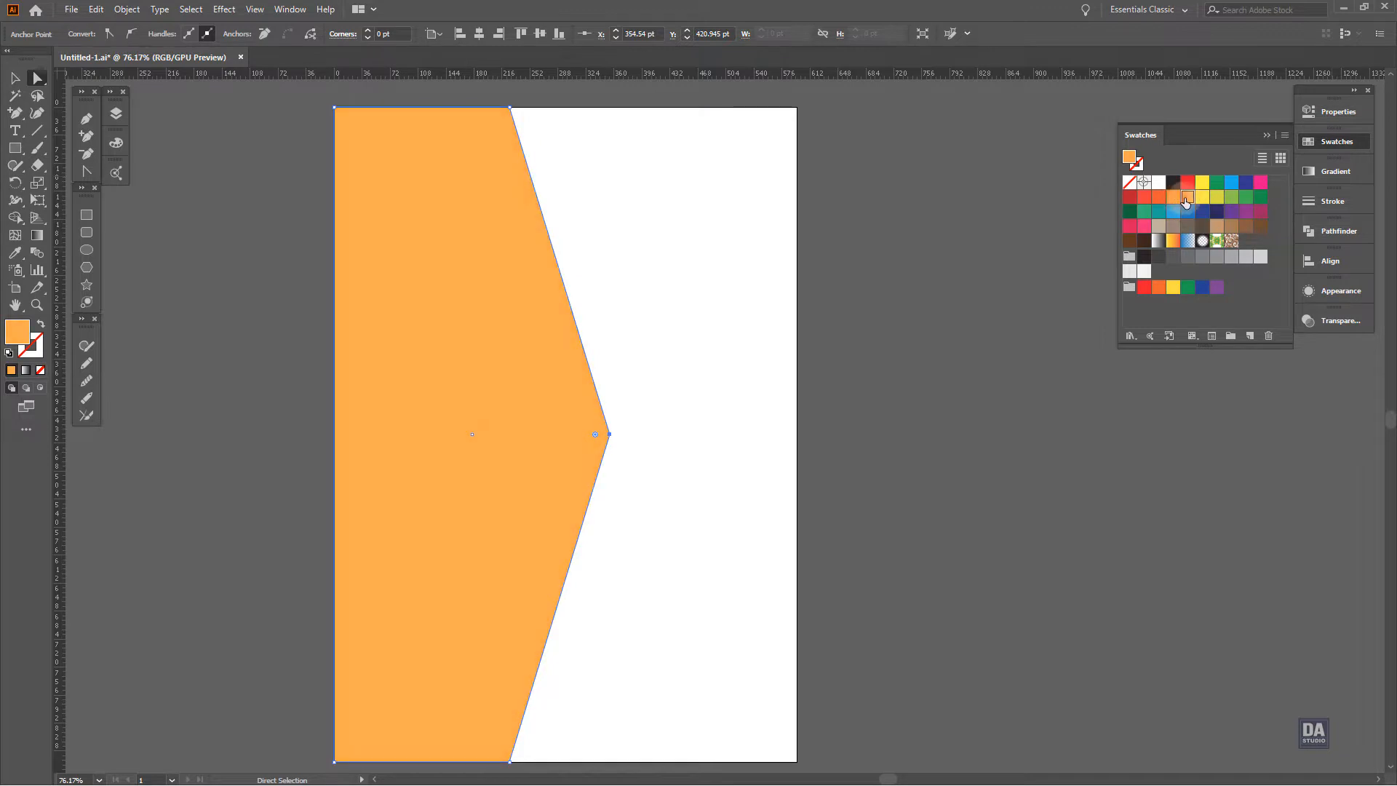
left_click(1173, 198)
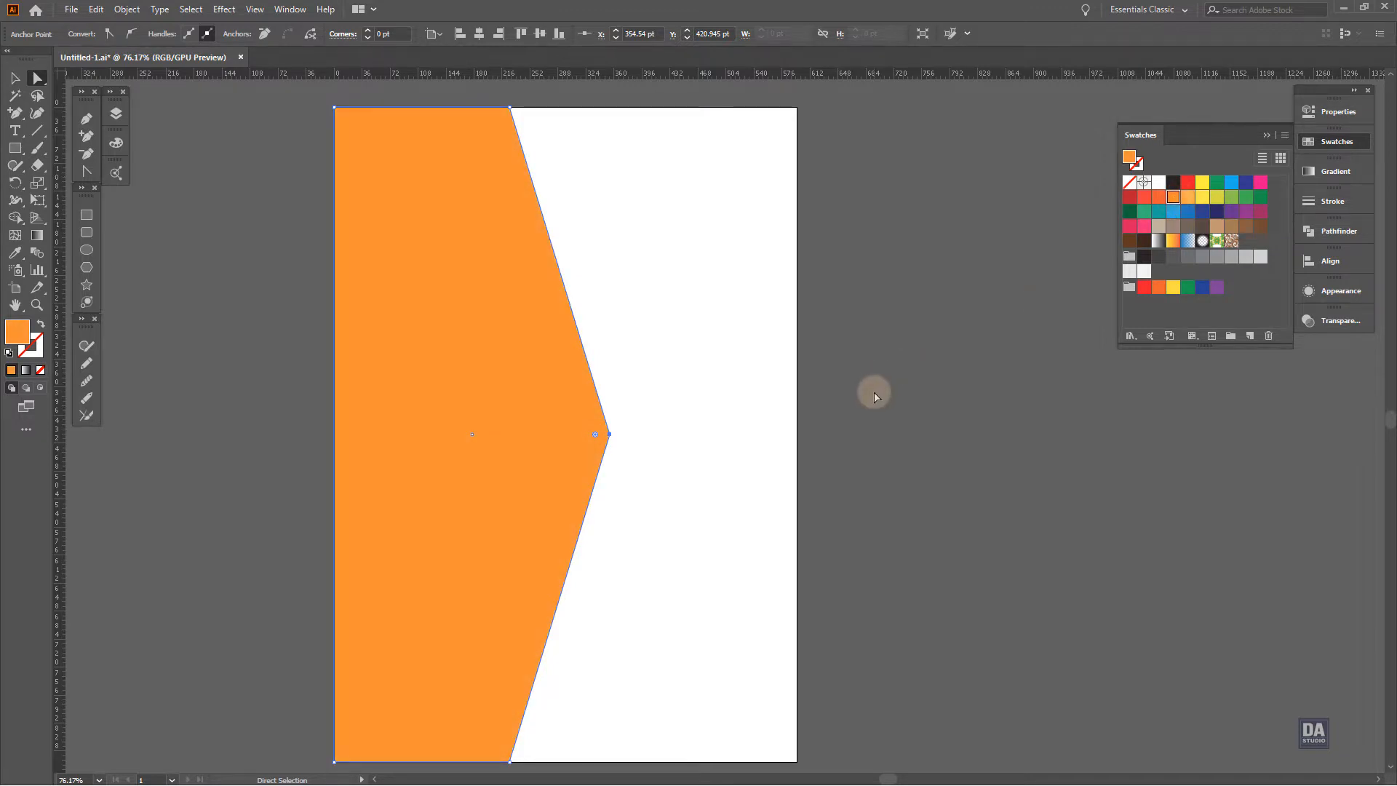
Stack the blue path above the orange one and pull the orange point closer to the blue edge as a thin border
left_click(116, 114)
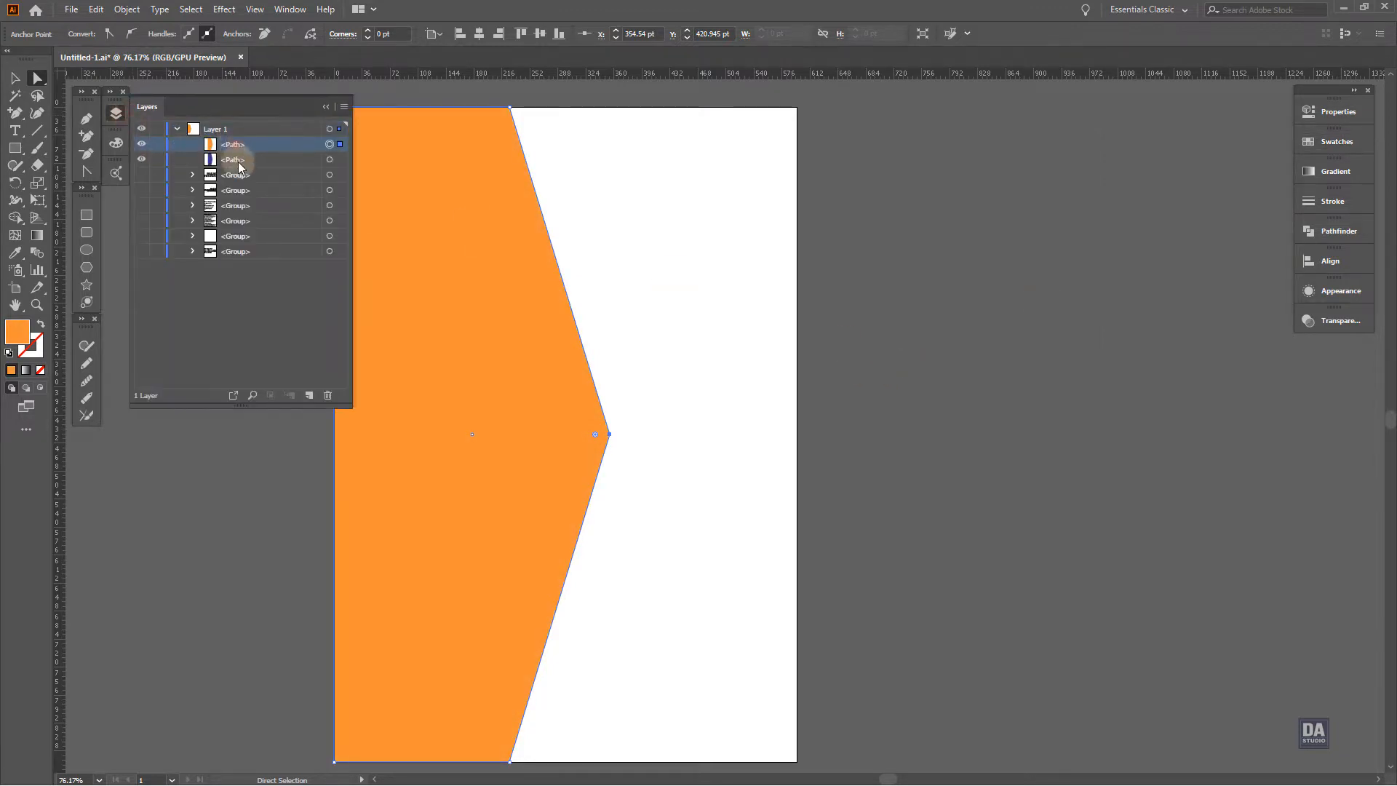
left_click_drag(239, 166, 239, 140)
left_click(735, 397)
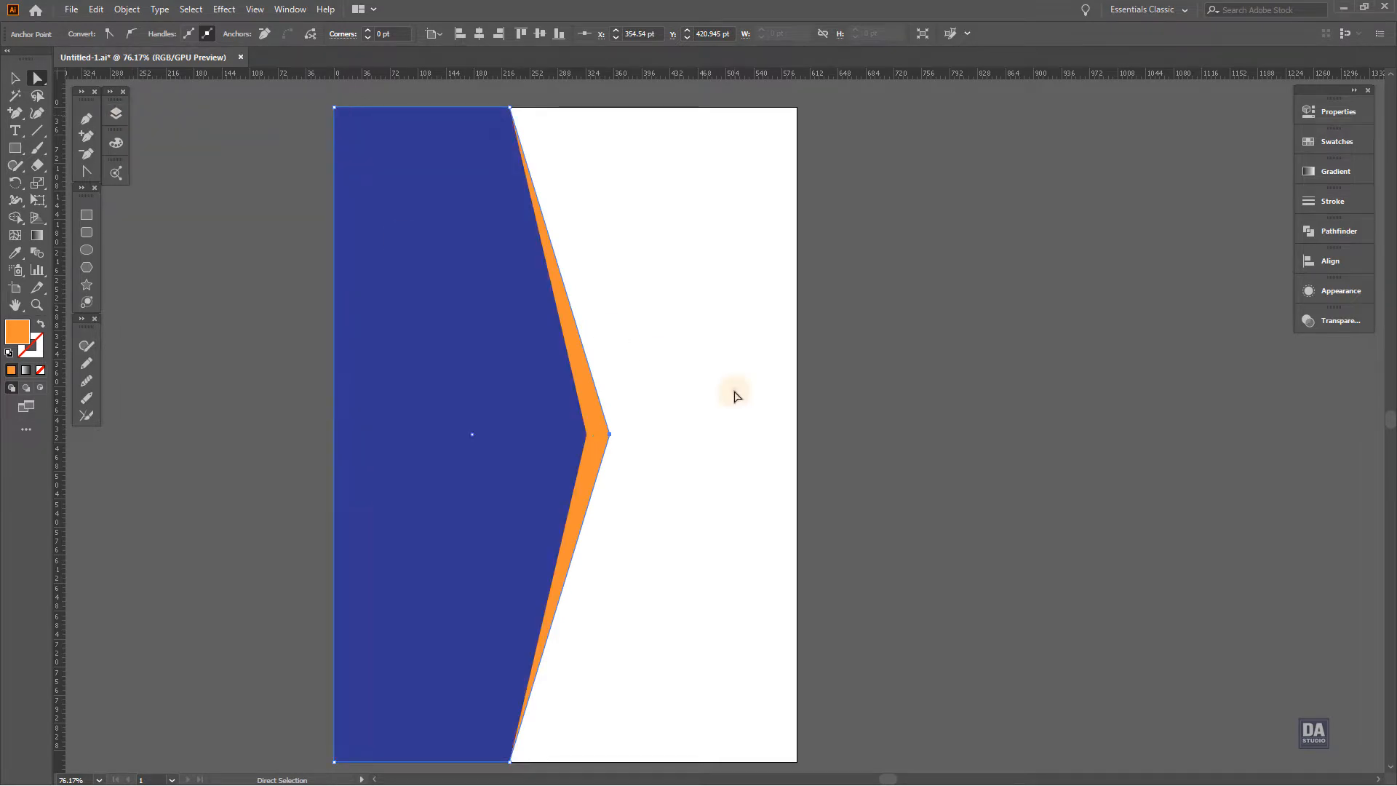
left_click_drag(609, 435, 633, 430)
left_click(632, 437)
Change the blue shape's fill to the darker navy 1A2068 and deselect it
left_click(481, 433)
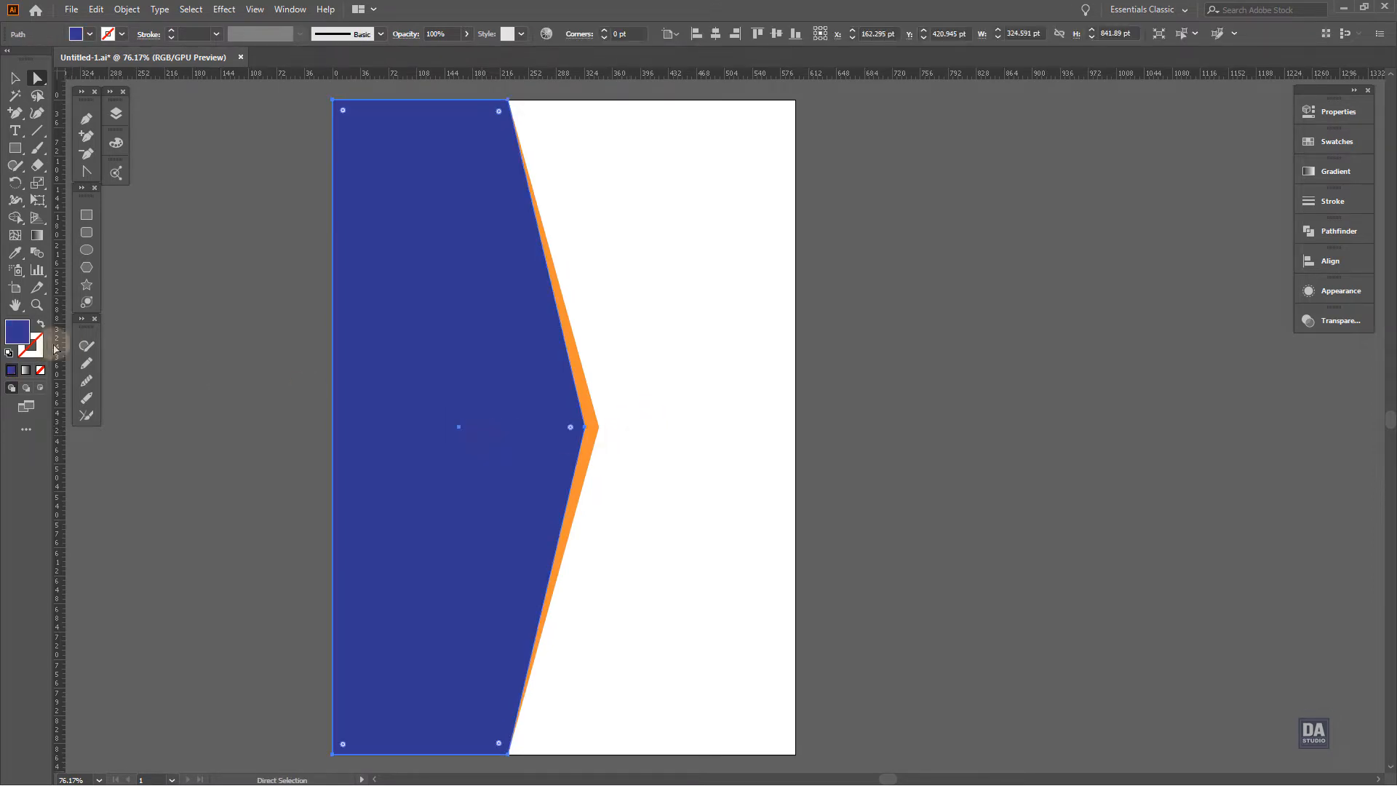
double_click(18, 332)
left_click_drag(945, 445, 979, 476)
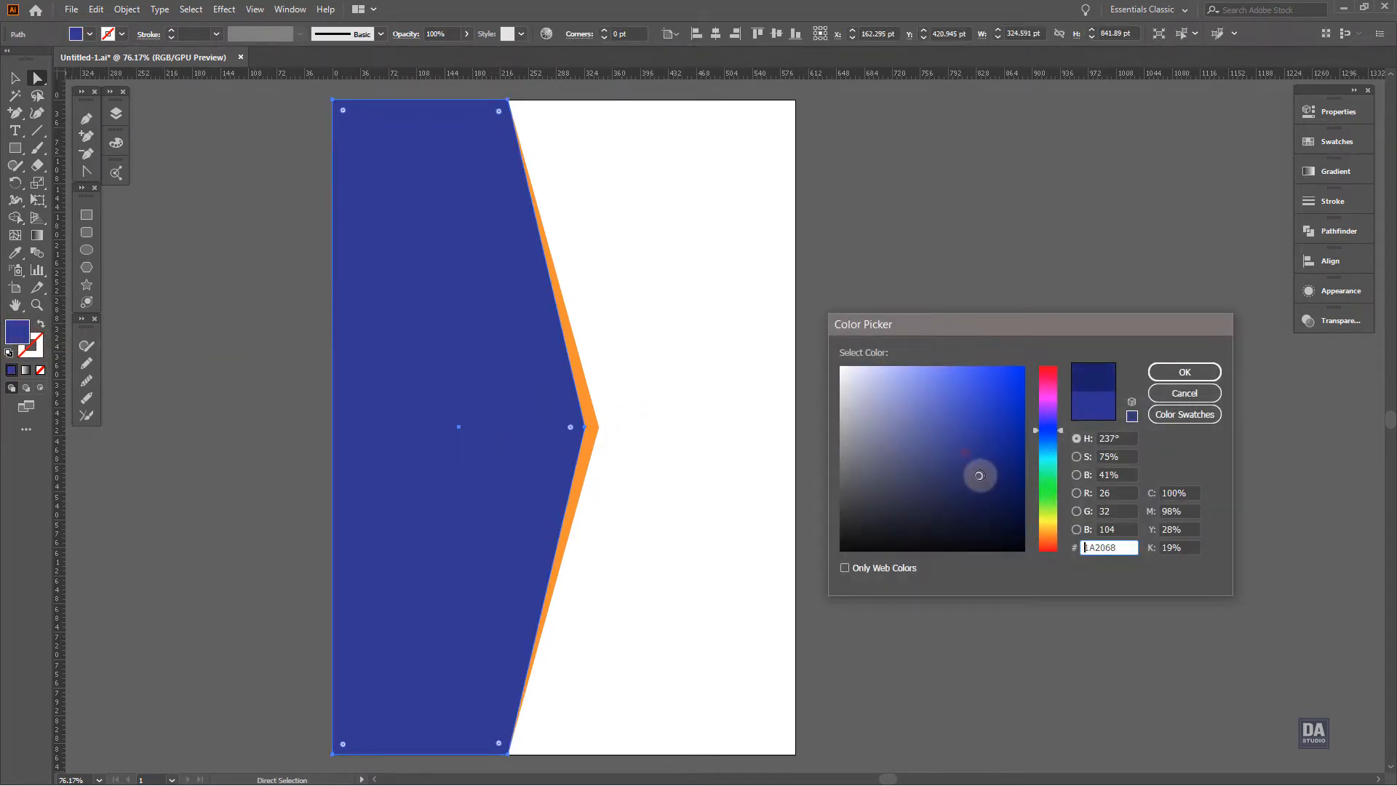
left_click(1182, 373)
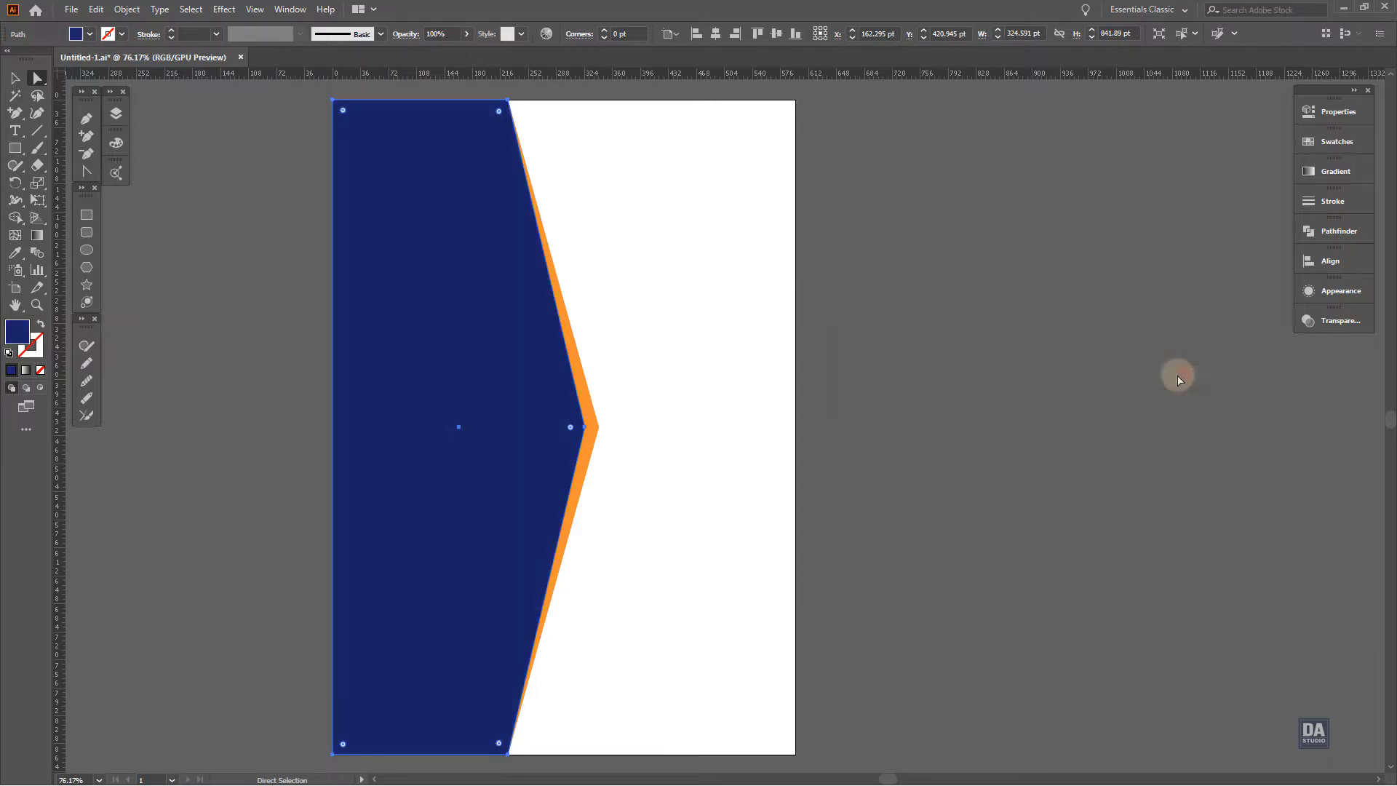
left_click(664, 422)
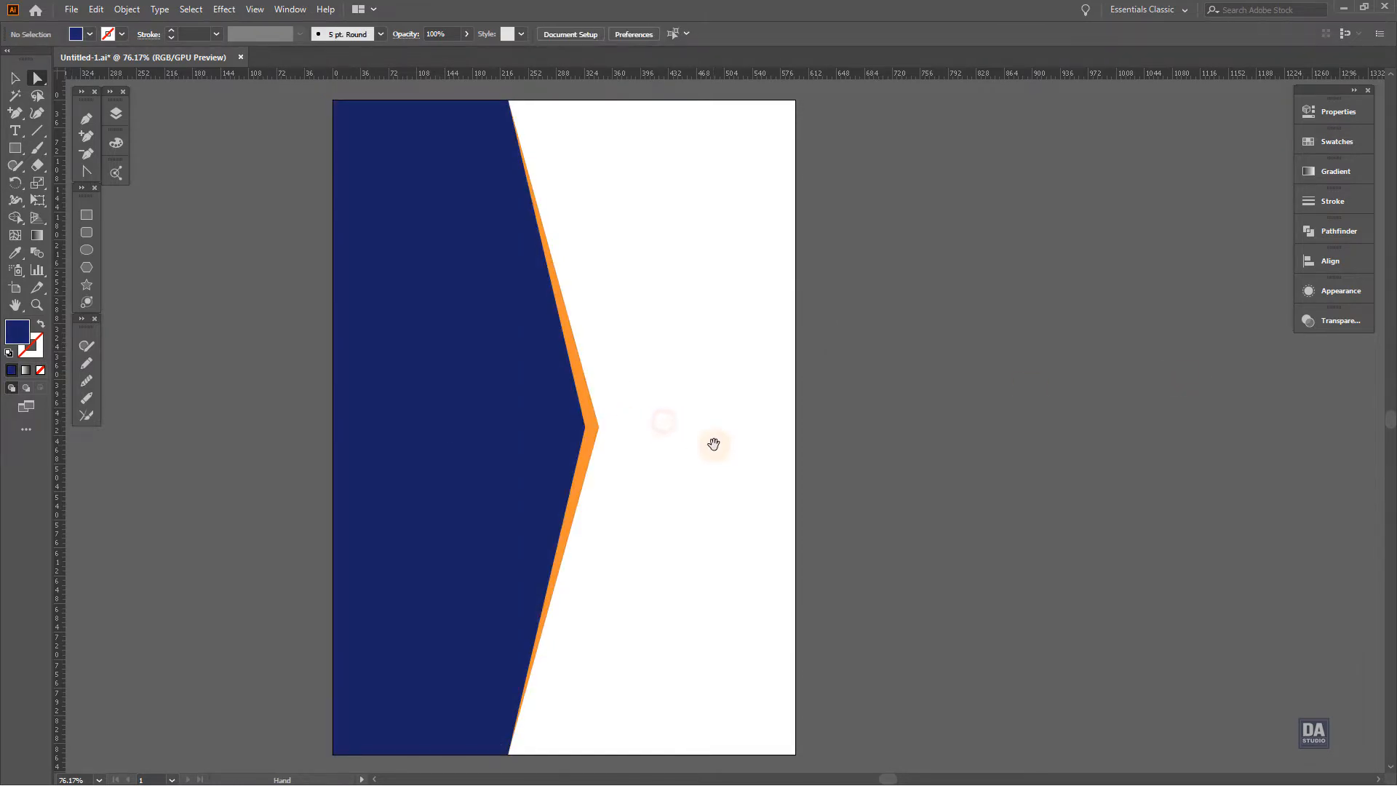
left_click_drag(714, 444, 695, 435)
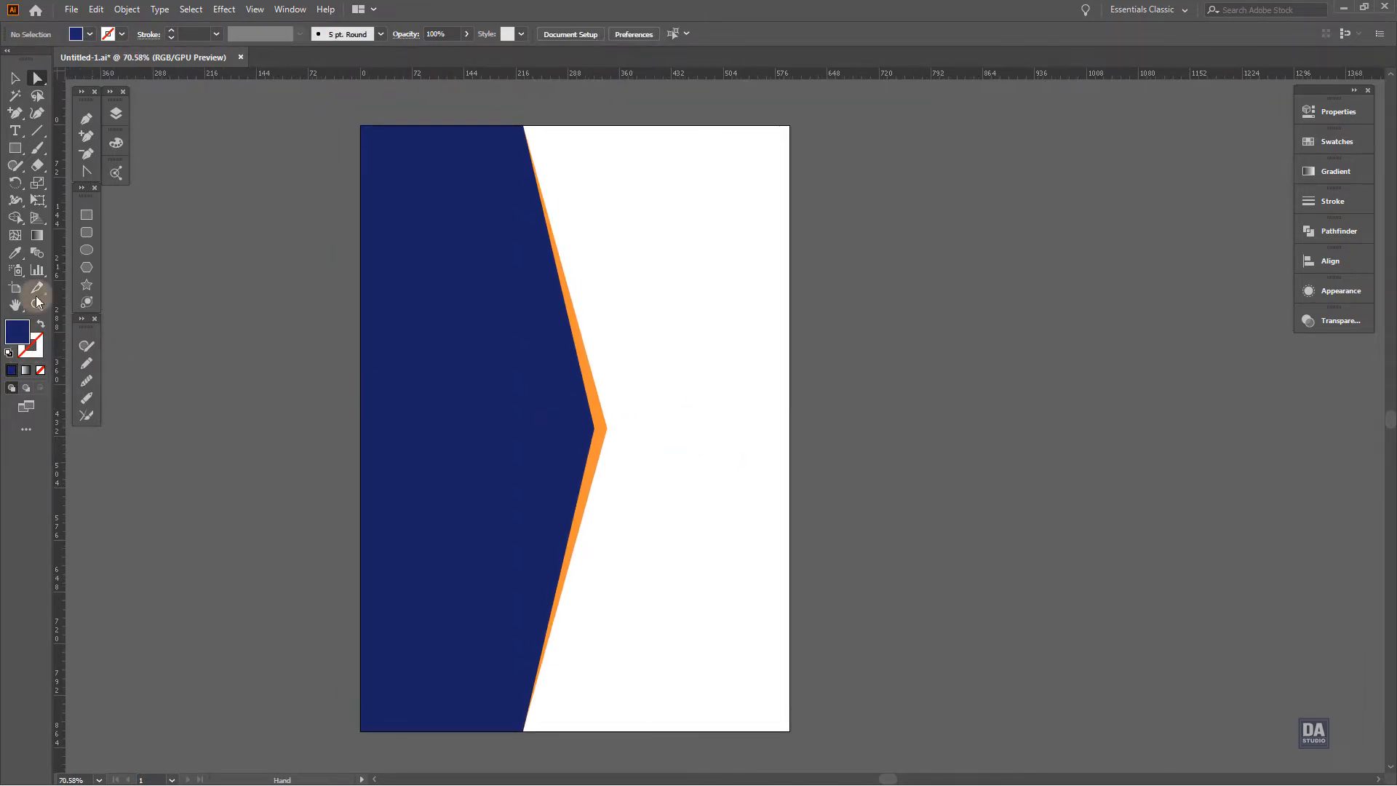
Draw a navy circle, scale it to about 373 pt and place it over the shape's point at the artboard's right edge
left_click(87, 251)
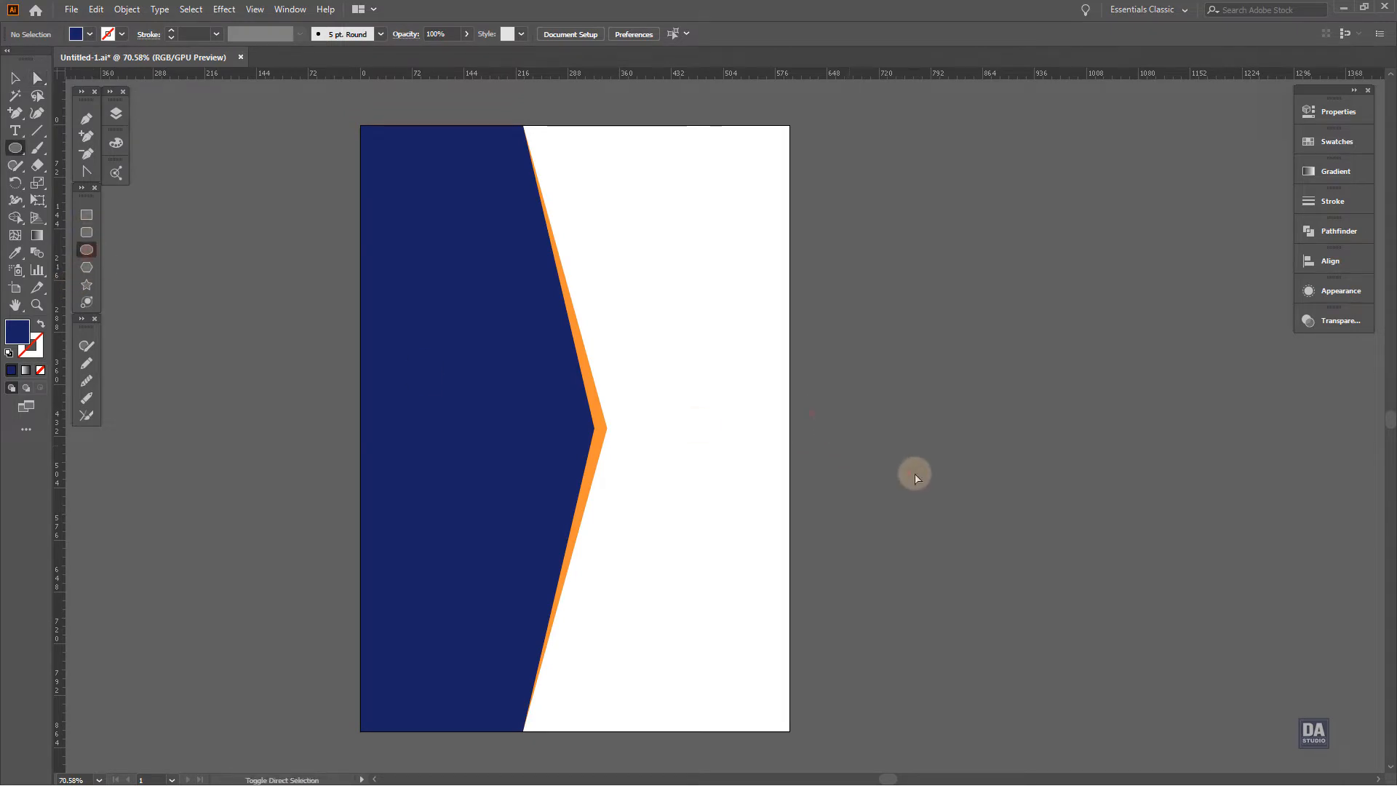
left_click_drag(827, 422, 1018, 527)
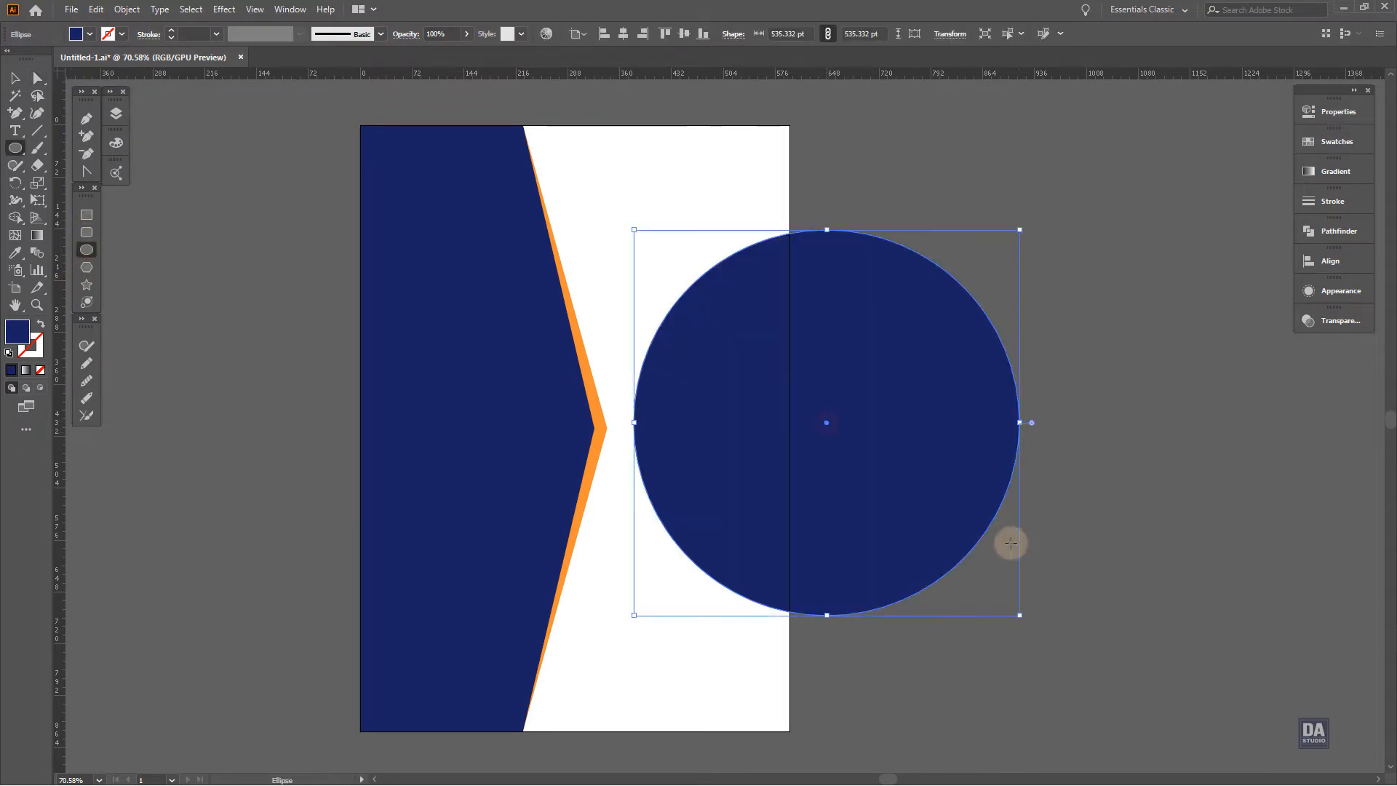
left_click_drag(1022, 618, 818, 459)
key("v")
left_click_drag(751, 385, 701, 466)
left_click_drag(791, 544, 817, 563)
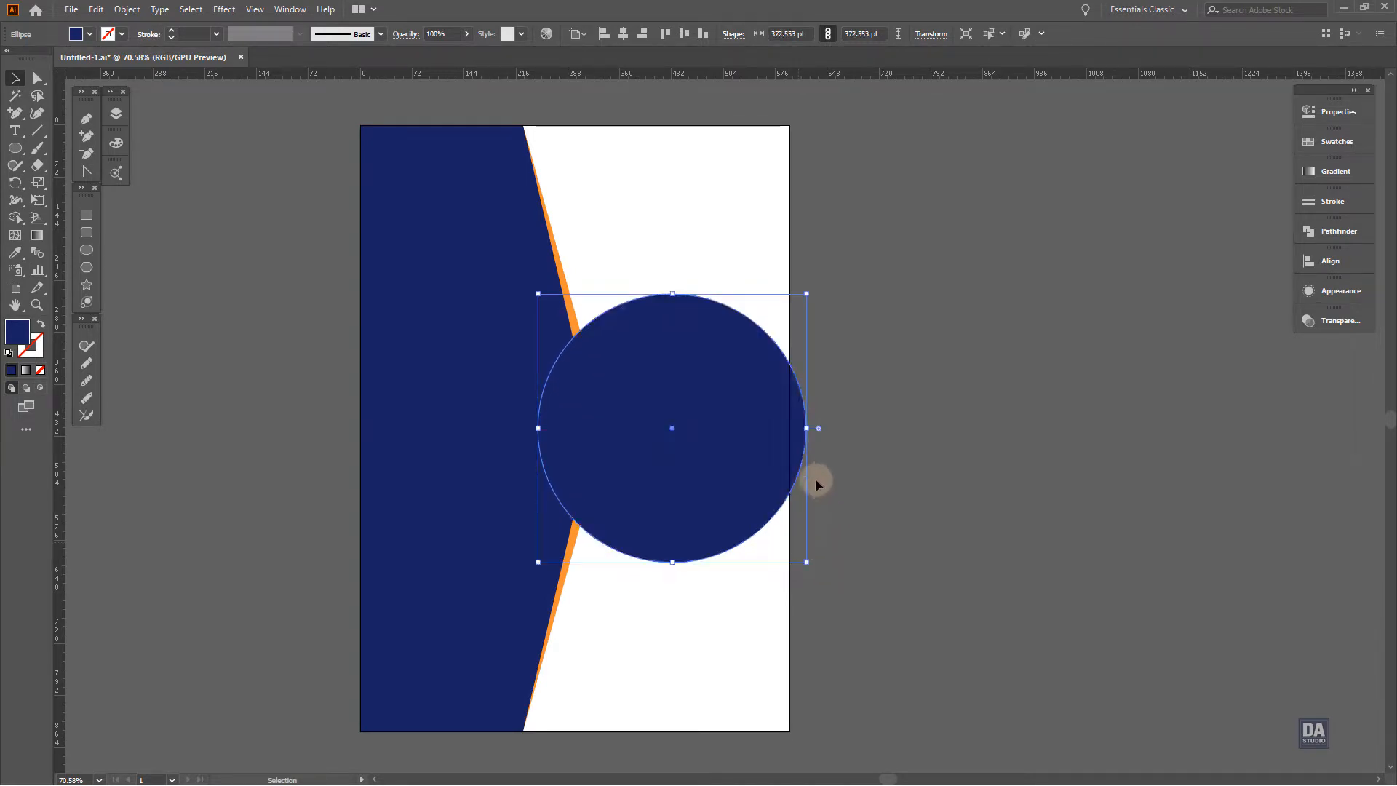
Duplicate the circle to the right of the artboard and paste another copy directly in front of that duplicate
scroll(808, 473, "right", 3)
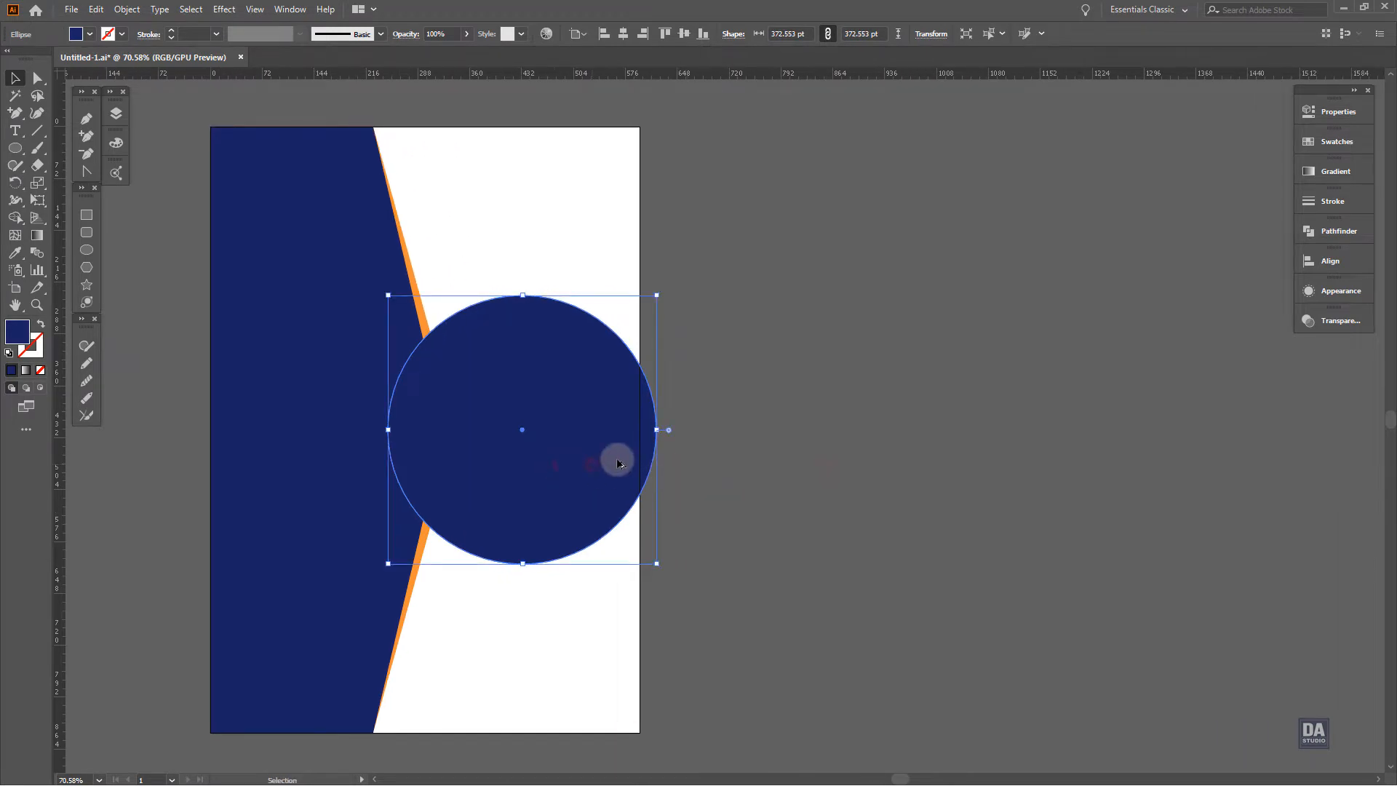
left_click_drag(591, 463, 862, 464)
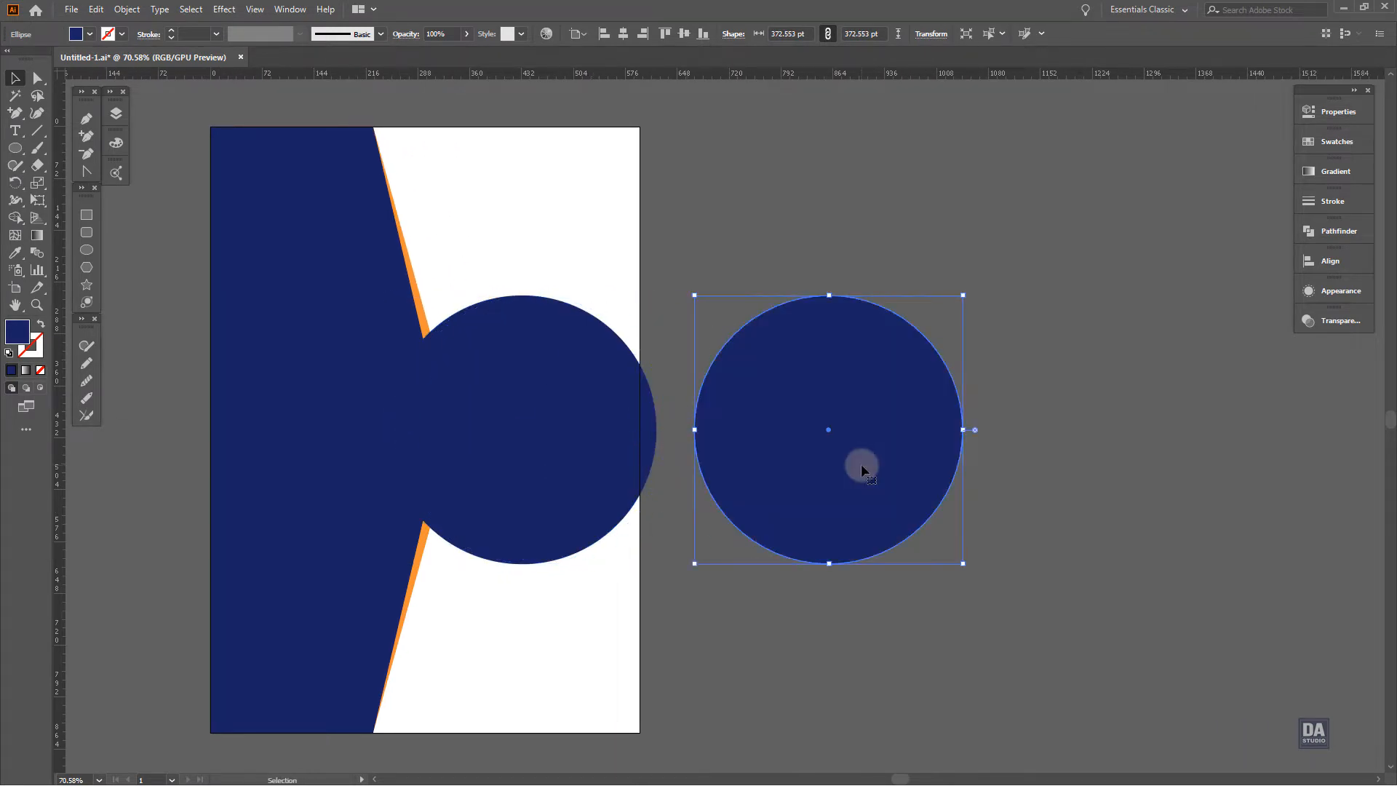
left_click(127, 8)
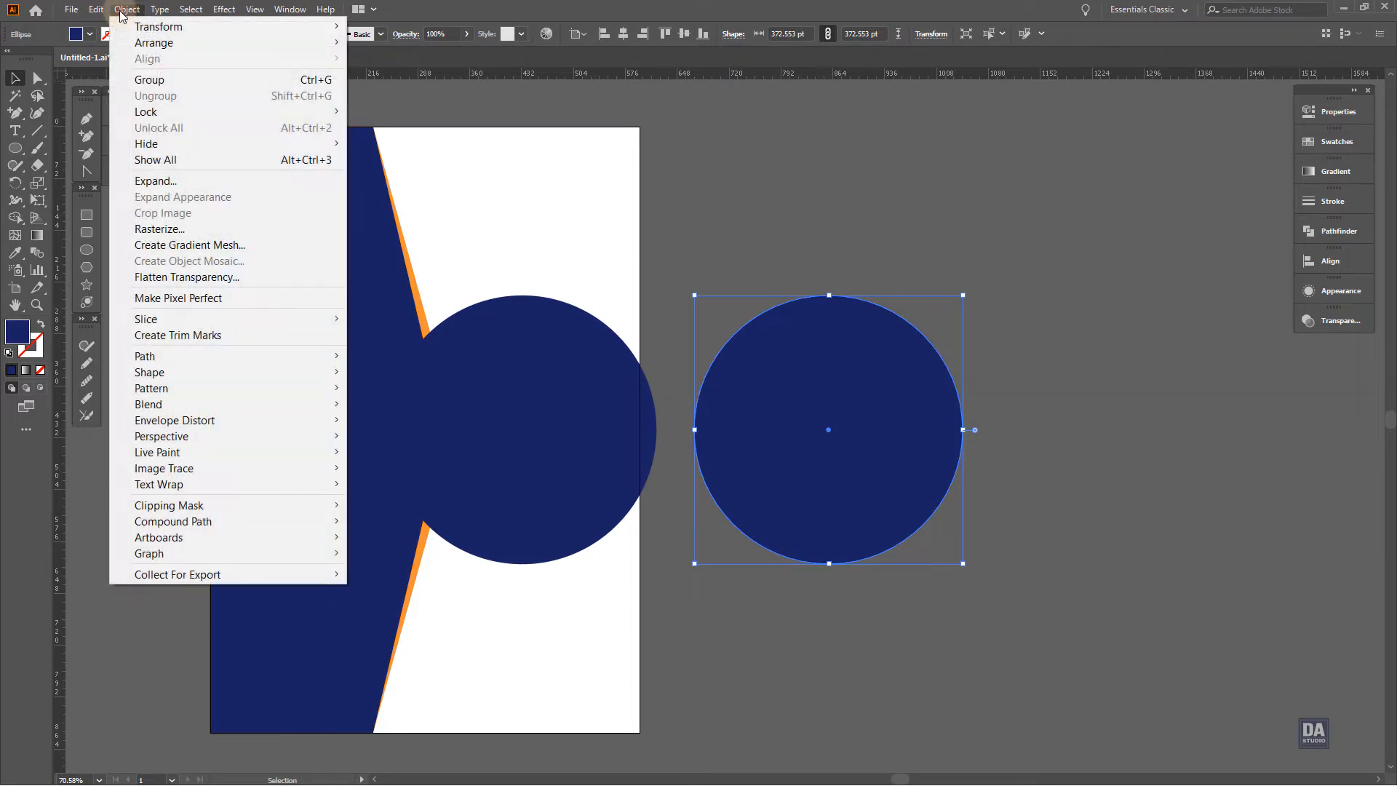
mouse_move(100, 14)
left_click(121, 79)
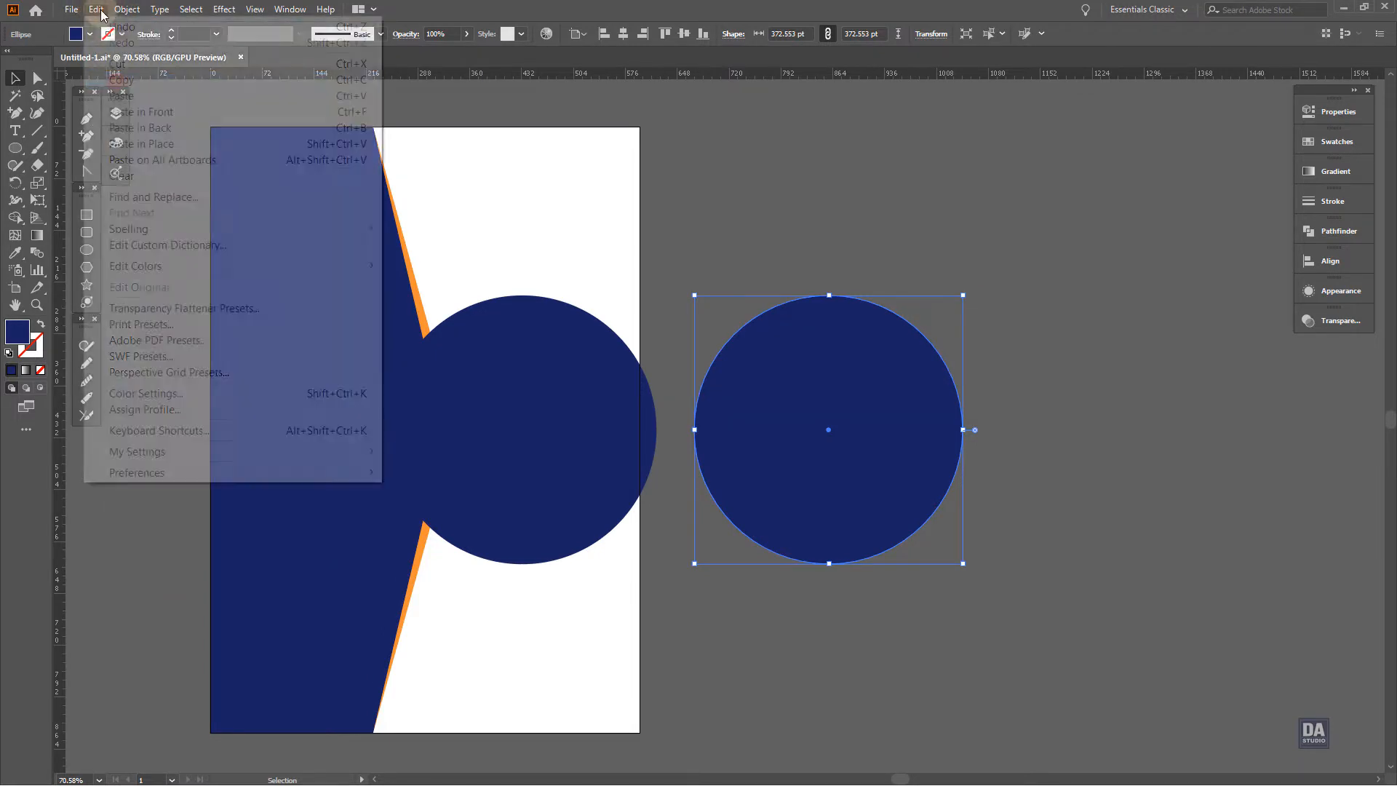
left_click(96, 9)
left_click(141, 111)
Shrink the front circle to about 346 pt, touching the left edge of the larger circle and vertically centred on it
left_click_drag(963, 563, 948, 549)
left_click_drag(901, 504, 889, 504)
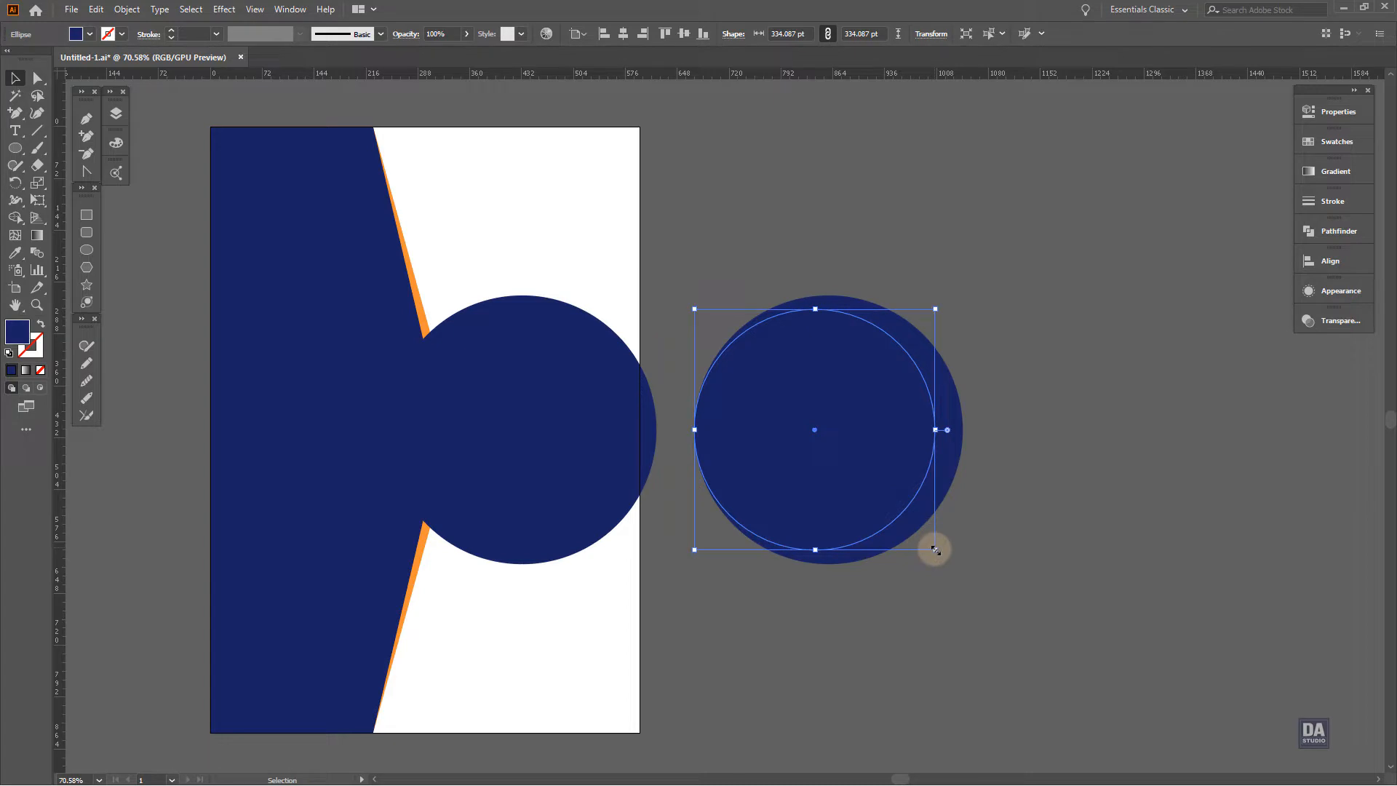
left_click_drag(935, 550, 940, 553)
left_click_drag(858, 492, 867, 494)
scroll(830, 412, "left", 4)
left_click_drag(965, 449, 1084, 463)
Subtract the smaller front circle from the larger one with Minus Front to form a crescent ring
left_click(1006, 461)
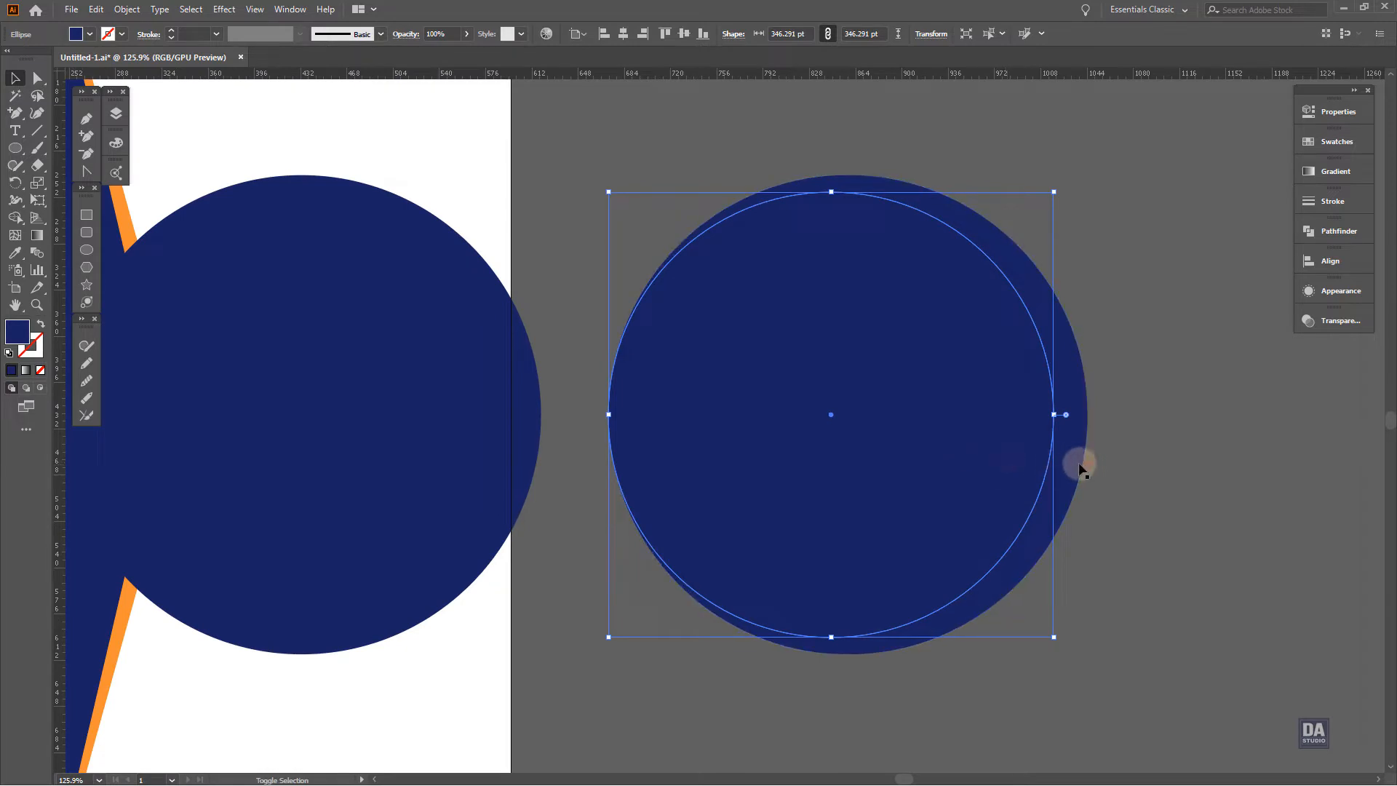
left_click(1077, 465, "shift")
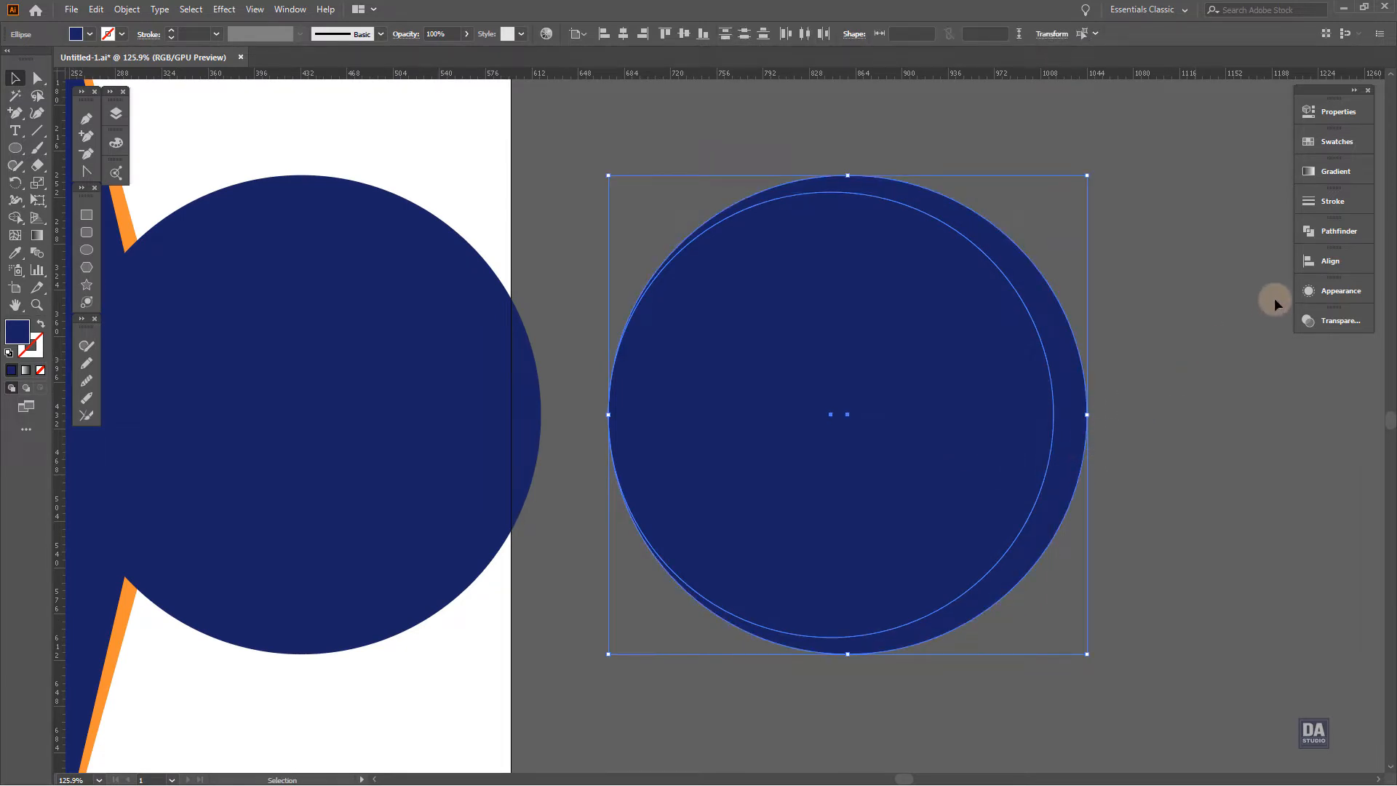
left_click(1335, 233)
left_click(1165, 263)
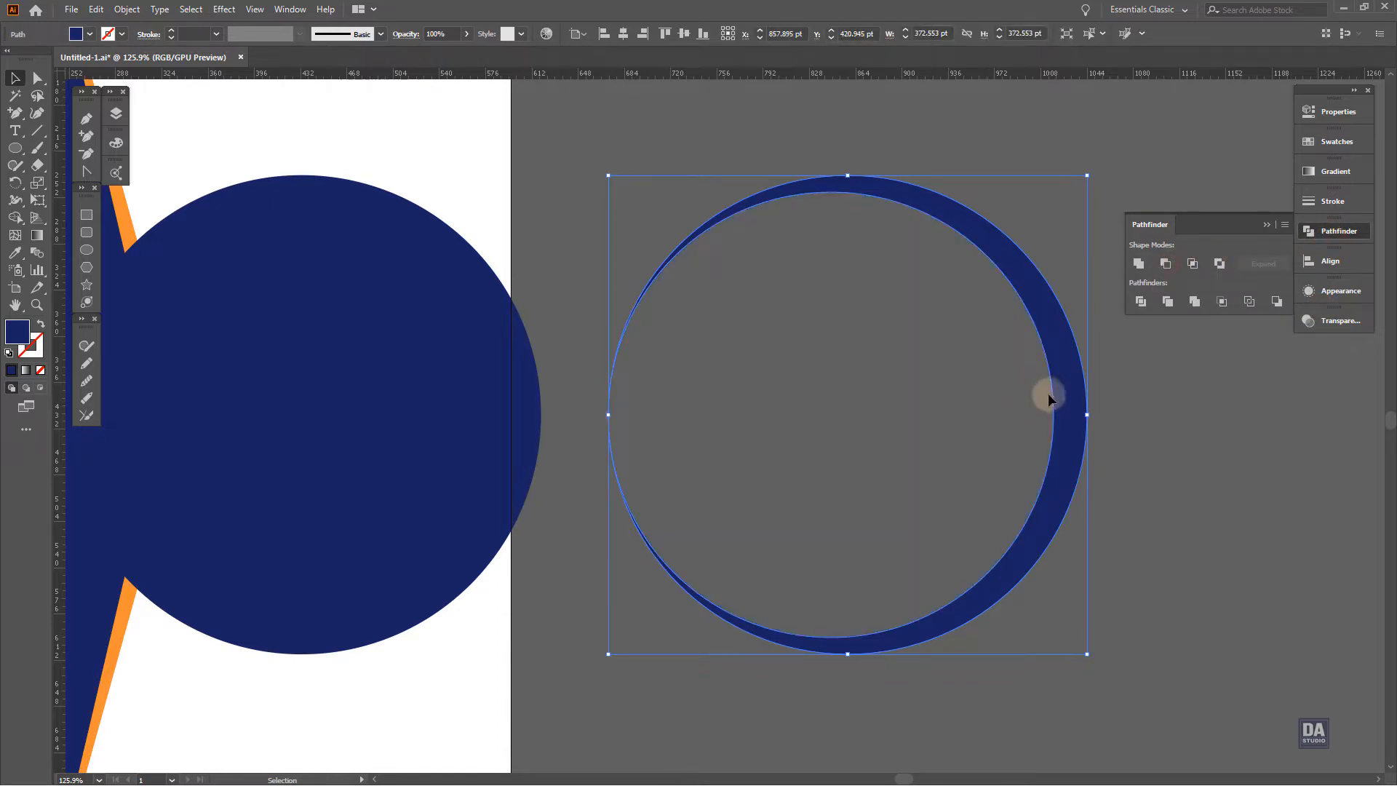
left_click_drag(911, 356, 841, 321)
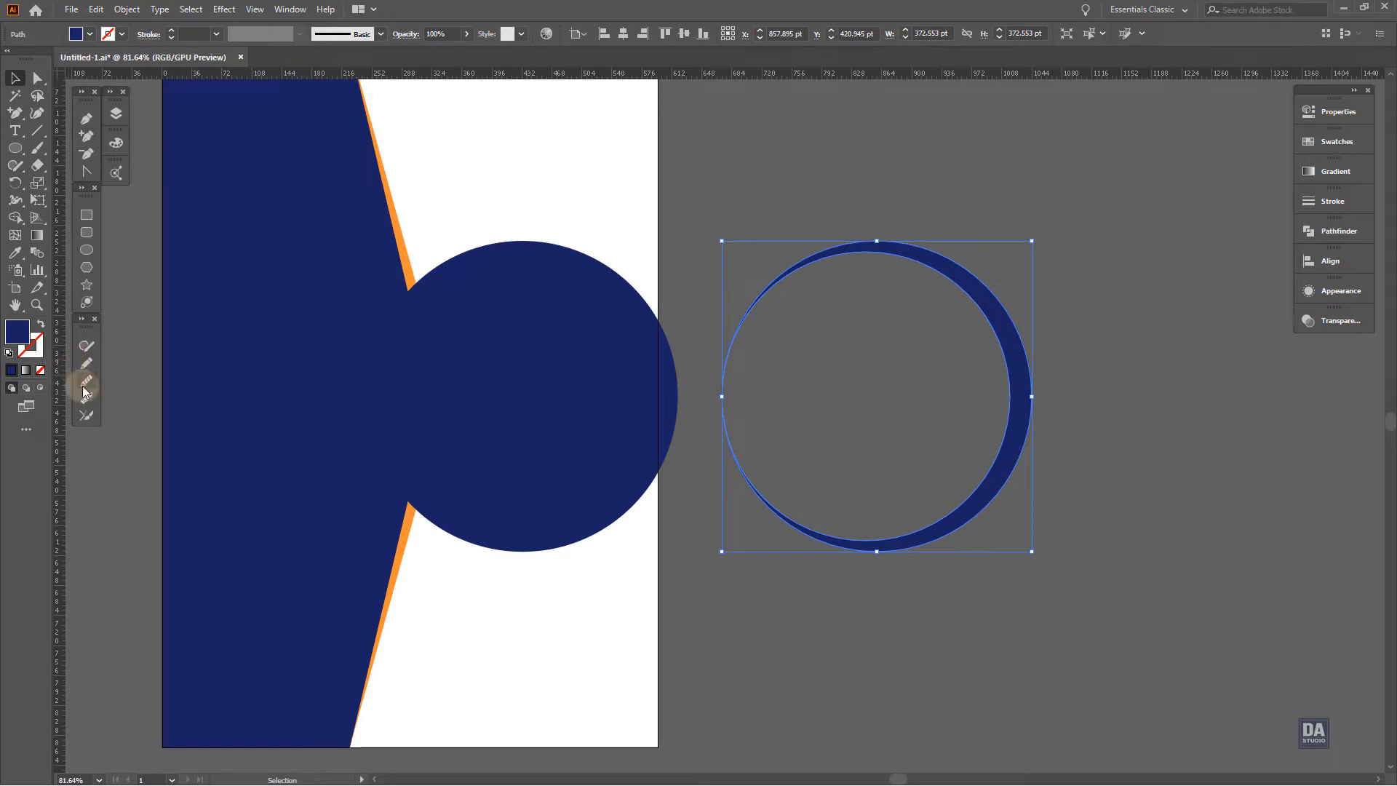
Fill the crescent ring with the orange sampled from the border shape
left_click(12, 252)
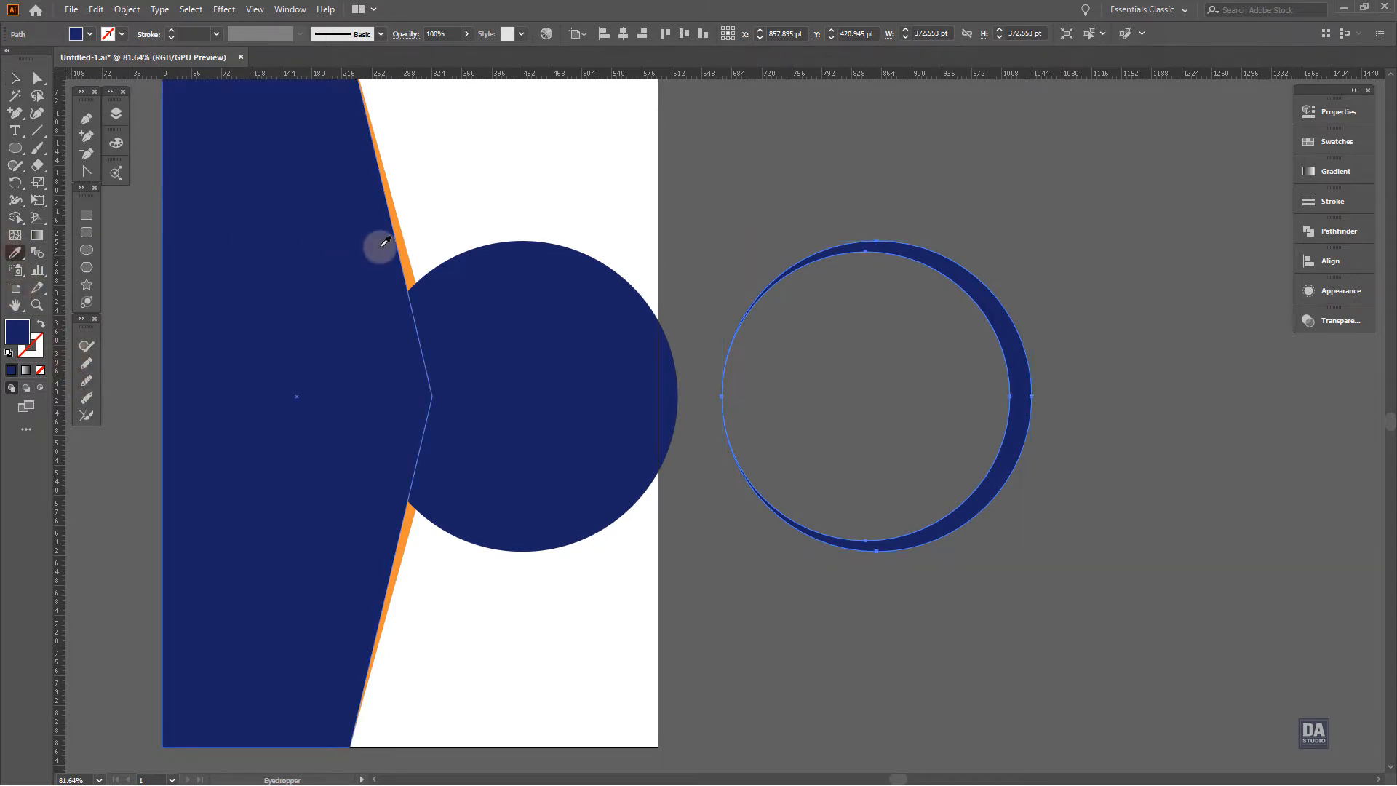
left_click(400, 242)
left_click(15, 78)
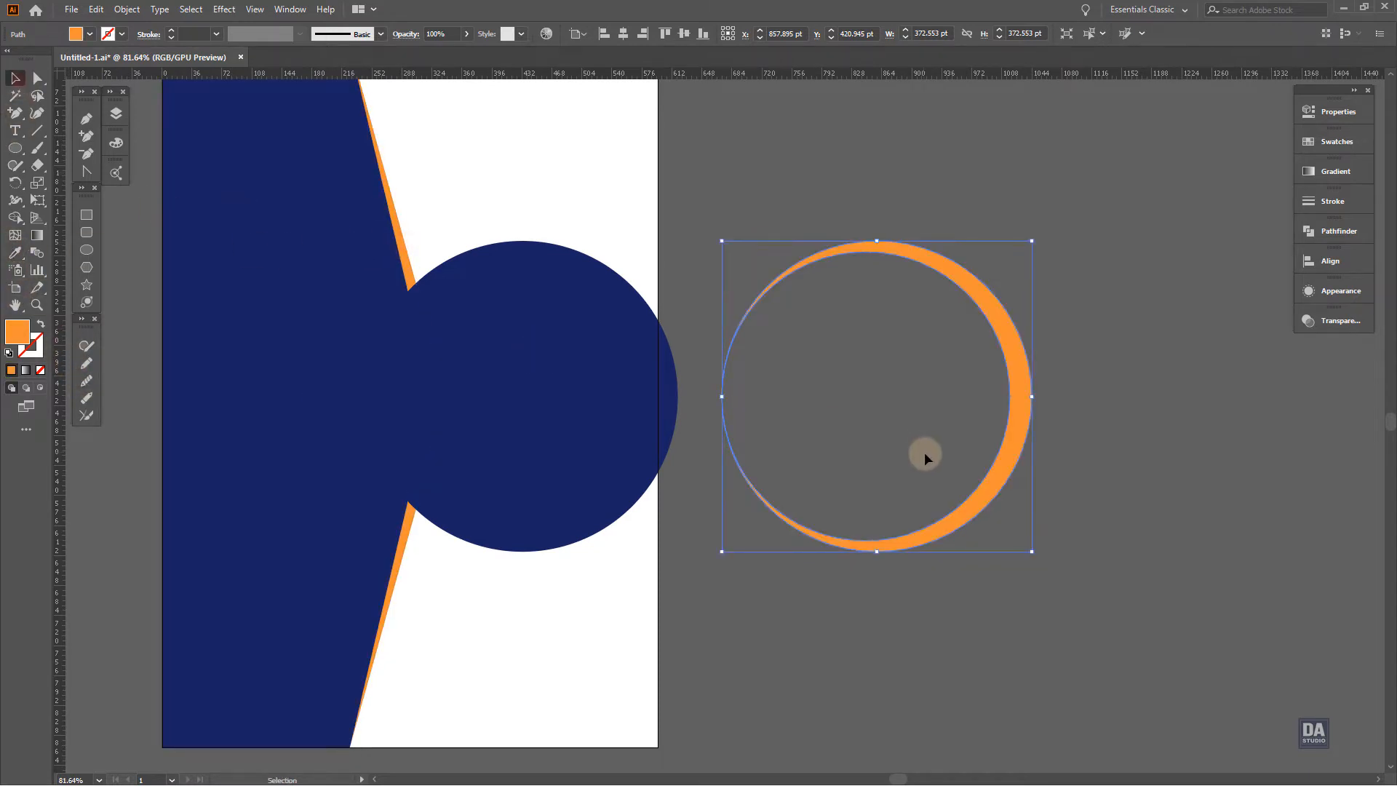
Move the orange crescent onto the navy circle on the artboard, fit the circle inside it and group both
left_click_drag(938, 528, 584, 538)
left_click(554, 453, "shift")
mouse_move(555, 454)
left_mouse_down()
mouse_move(588, 463)
mouse_move(574, 463)
left_mouse_up()
right_click(574, 463)
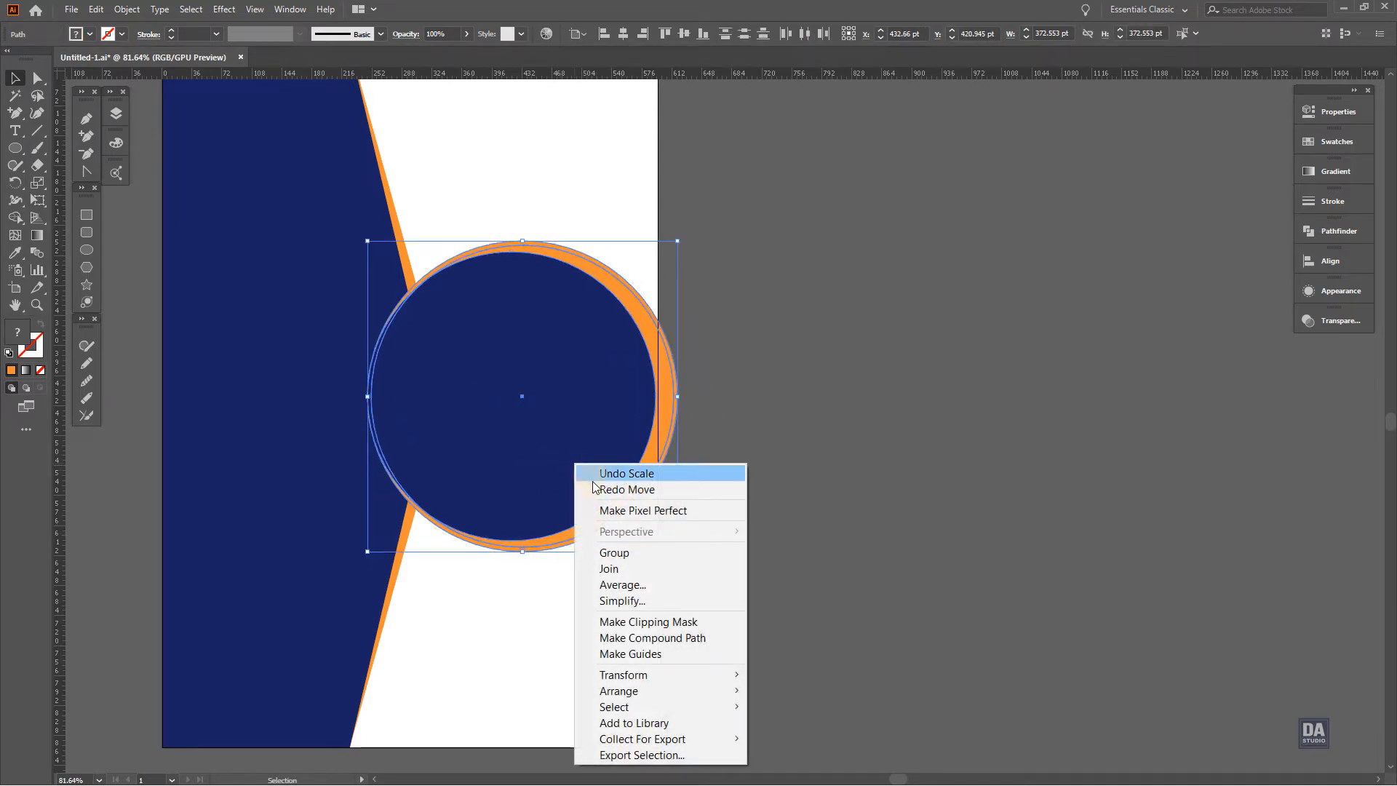
left_click(602, 557)
Move the circle group below the navy and orange paths in Layer 1 and deselect it
left_click(116, 113)
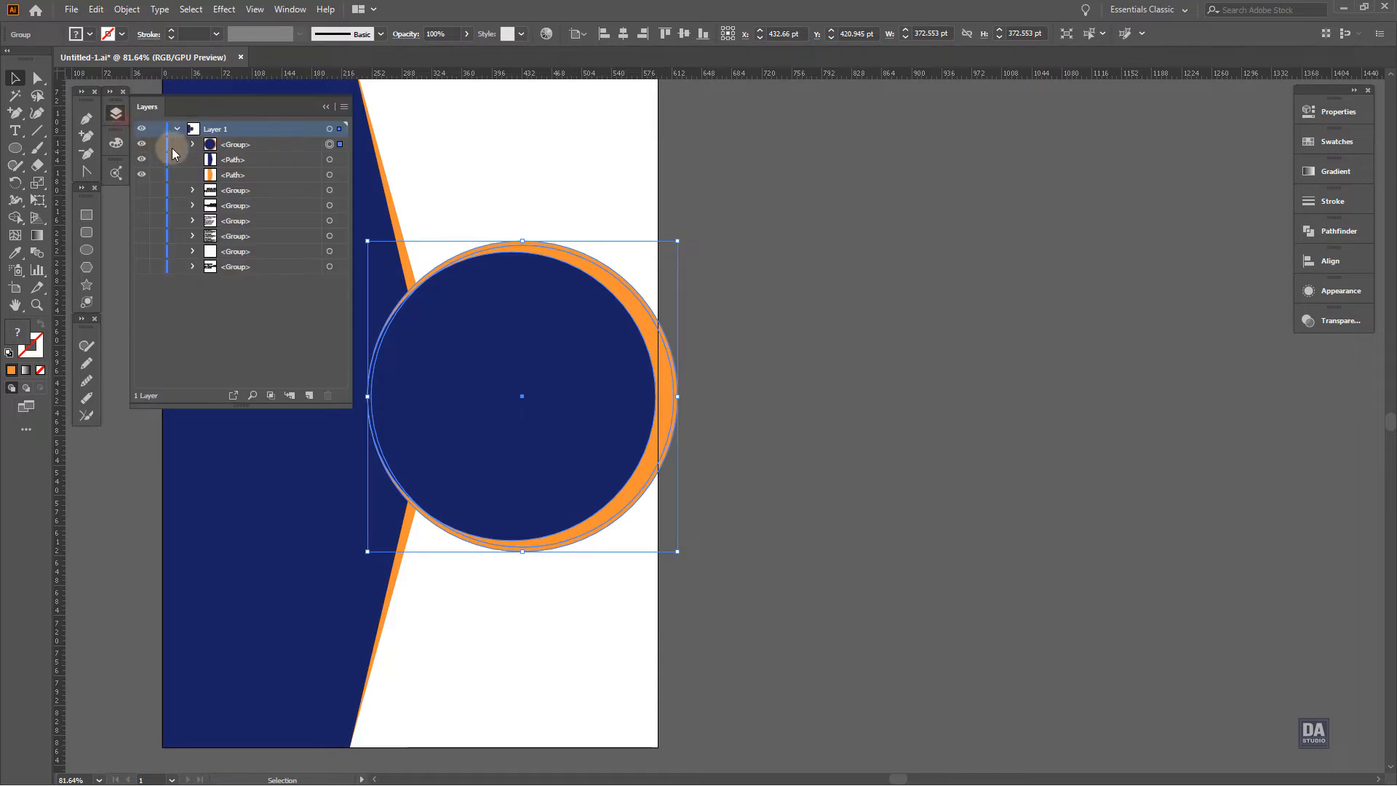
left_click(245, 148)
left_click_drag(251, 155, 251, 182)
left_click(552, 197)
left_click_drag(854, 402, 805, 390)
left_click_drag(717, 365, 745, 386)
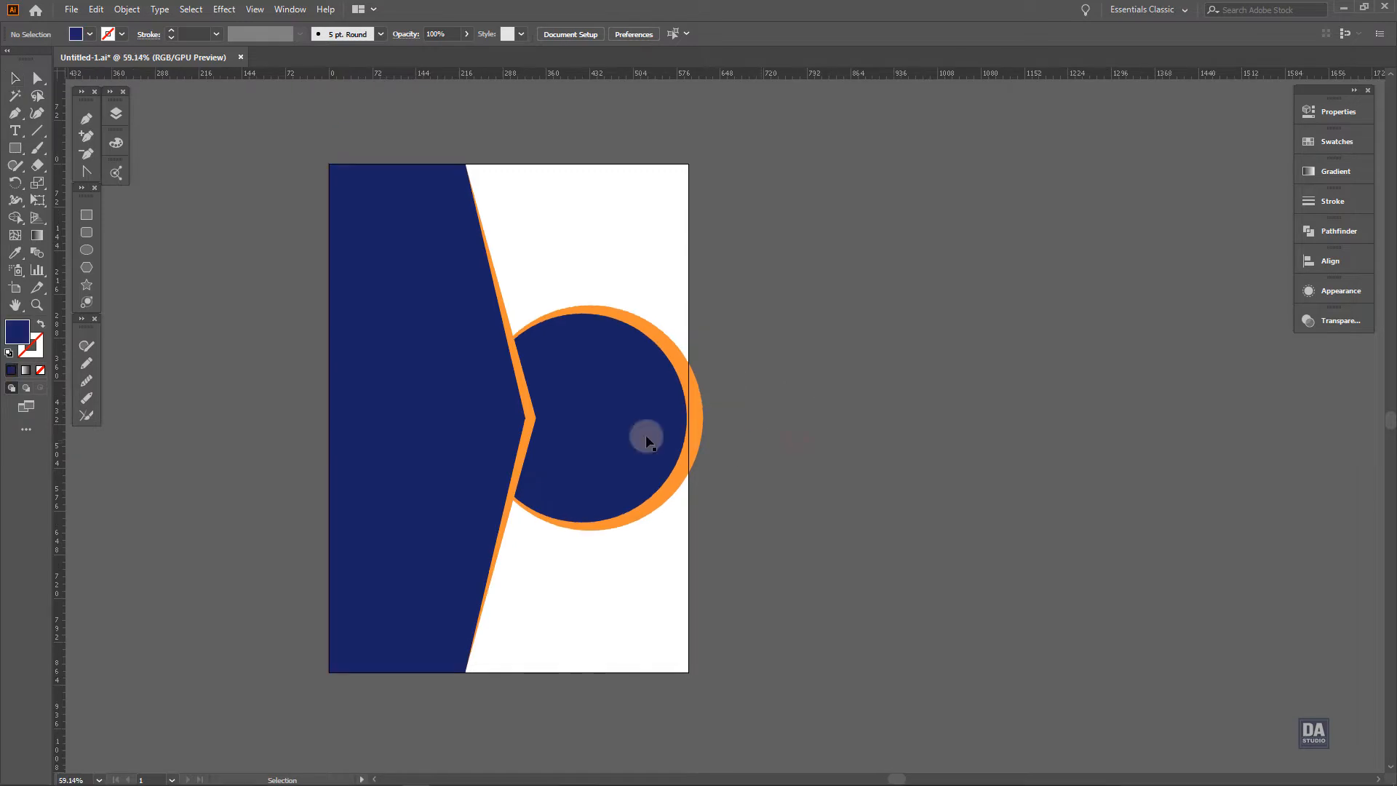
Duplicate the large navy shape to the empty area right of the artboard and deselect it
left_click(495, 426)
left_click_drag(474, 424, 981, 408)
left_click(725, 434)
left_click_drag(615, 422, 692, 418)
Place the city skyline photo as a linked image over the artboard
key("a")
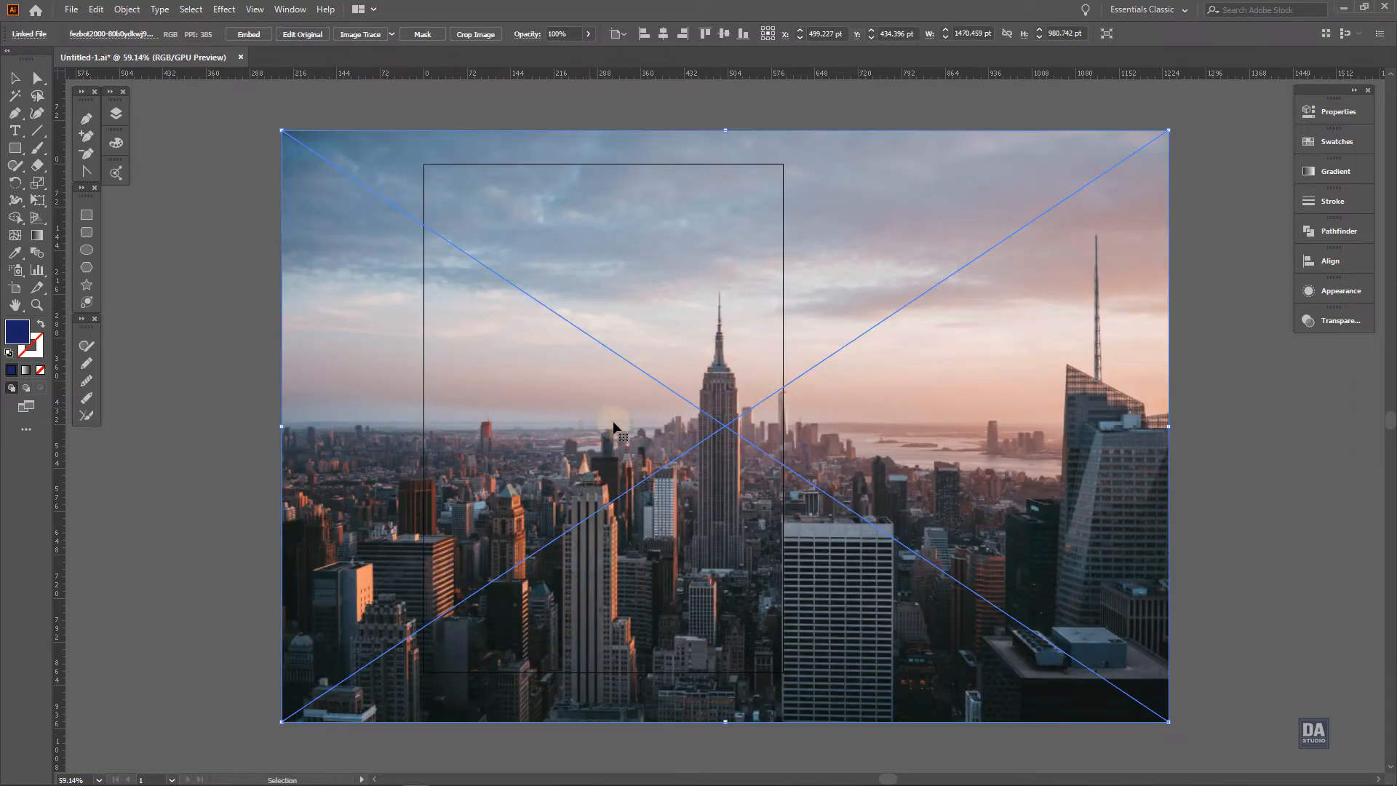
left_click_drag(807, 473, 645, 452)
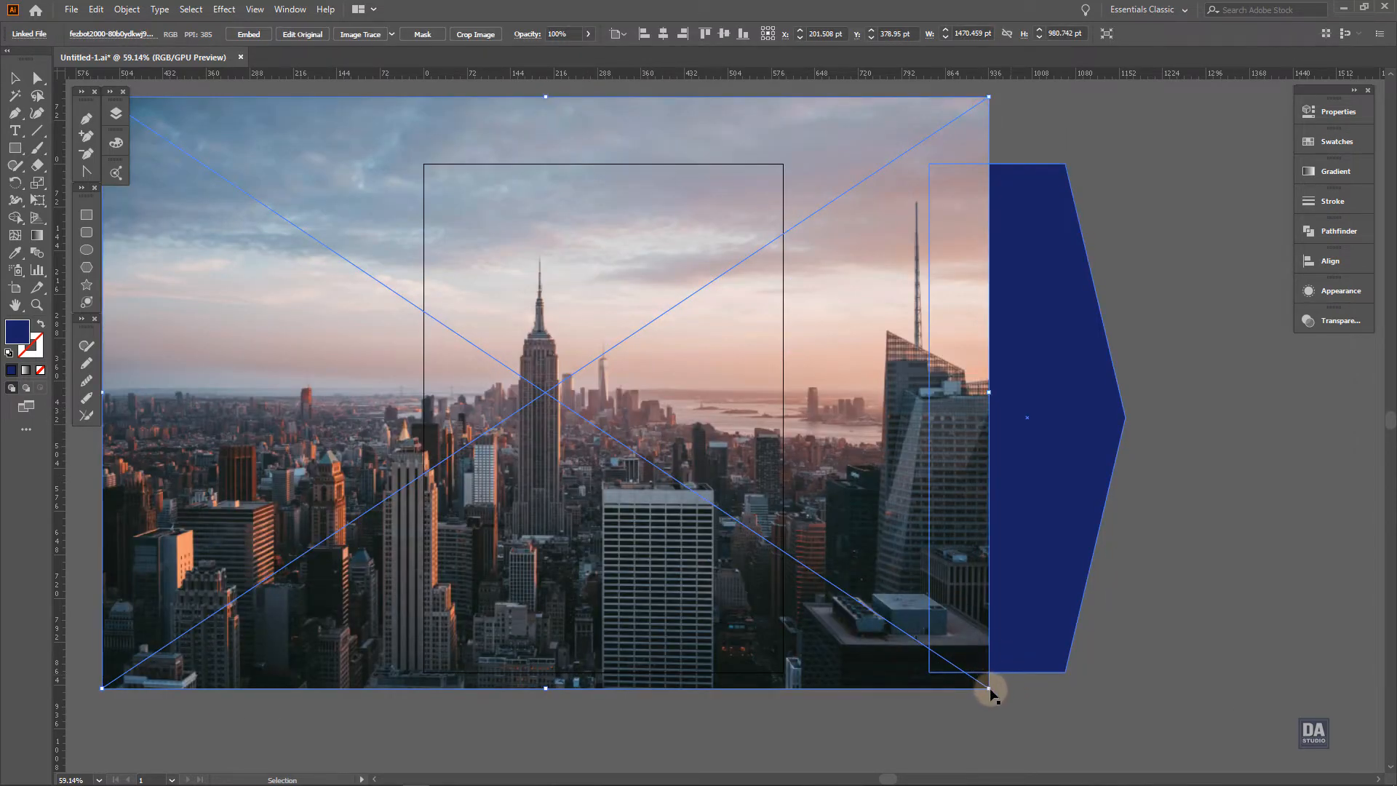
Enlarge the placed skyline photo proportionally to about 1645 by 1097 pt, keeping it over the artboard
left_click_drag(990, 690, 897, 623)
key("ctrl+z")
key("ctrl+z")
Bring the duplicate navy shape to the front and move it over the photo, aligned to the artboard's left edge
left_click(1001, 528)
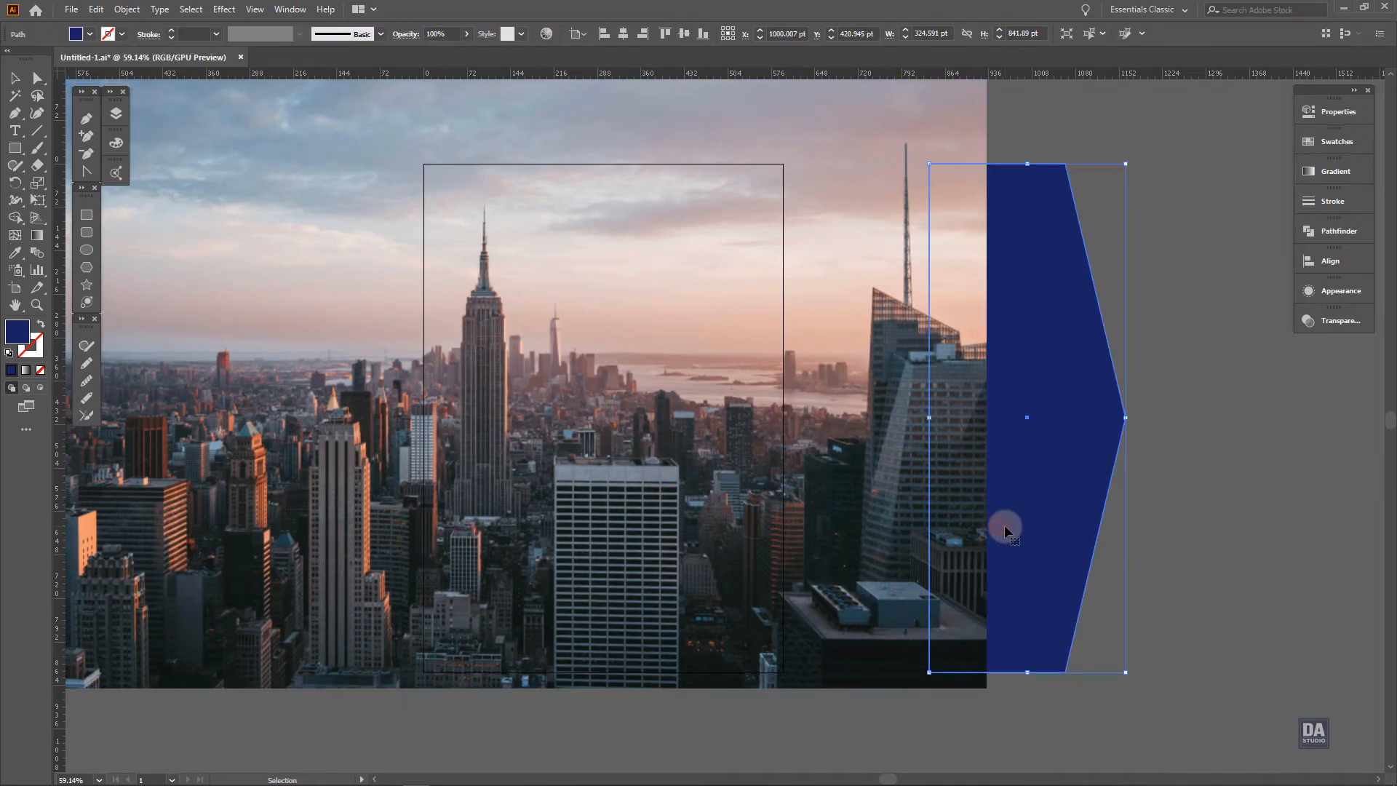
key("ctrl+shift+bracketright")
left_click_drag(1007, 521, 496, 491)
Clip the skyline photo to the duplicate navy shape with a clipping mask
left_click(667, 504, "shift")
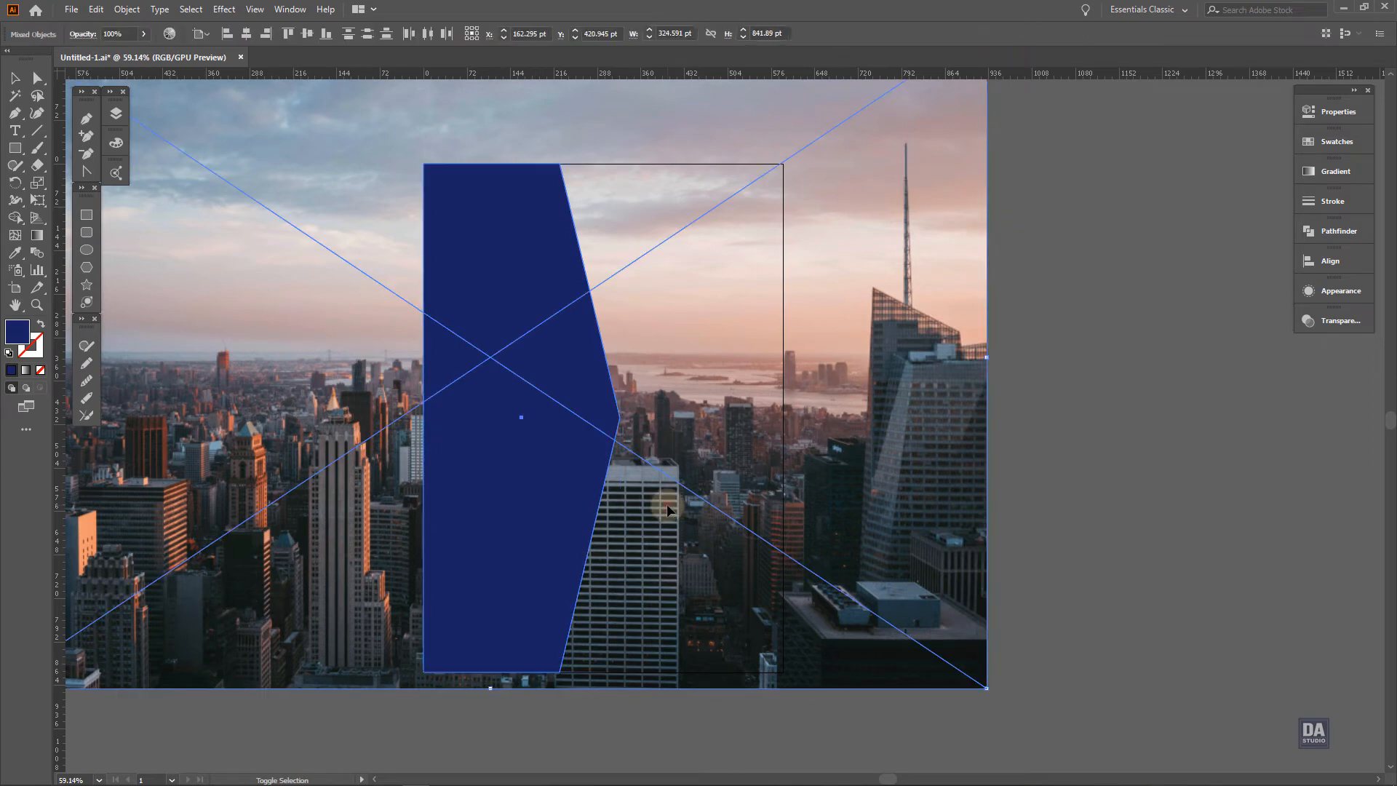
right_click(666, 503)
left_click(713, 630)
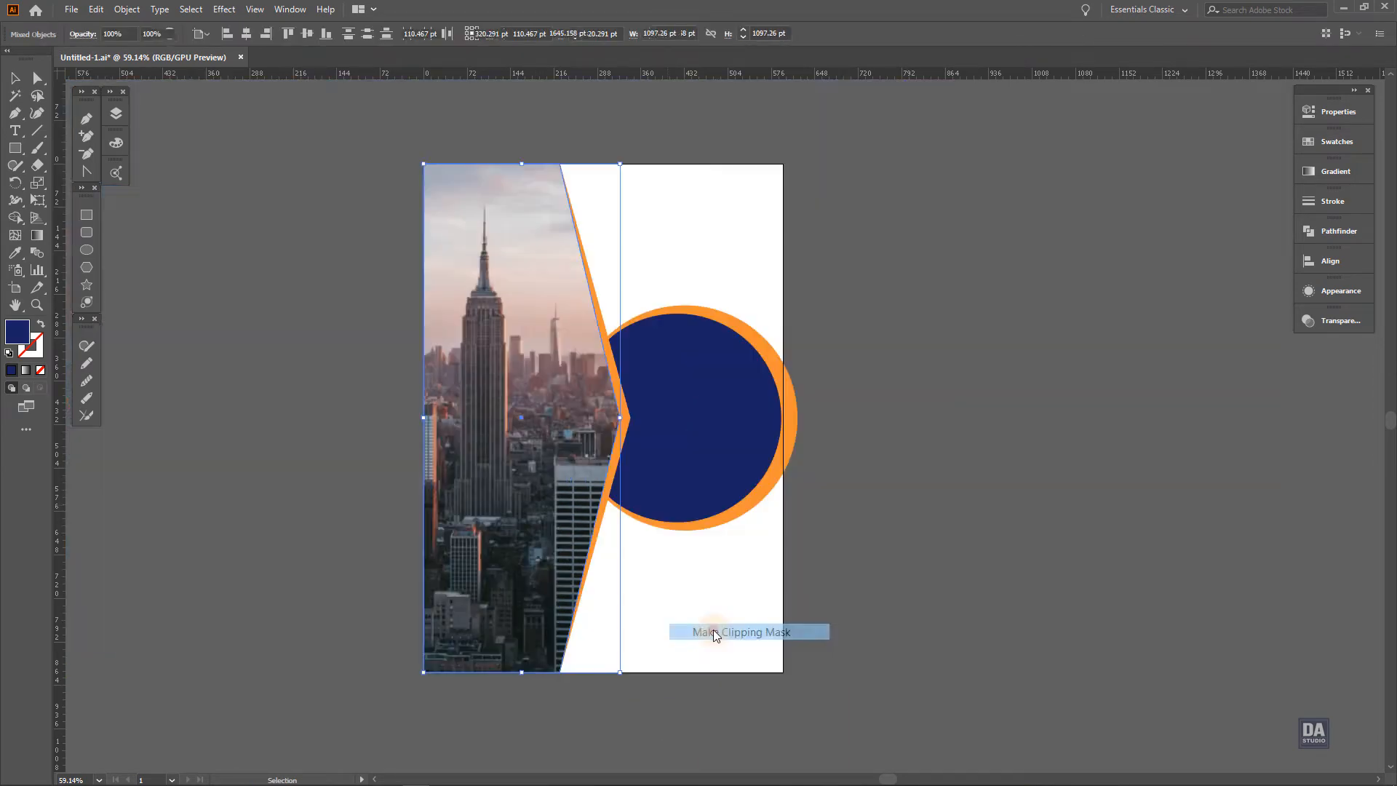
left_click(937, 478)
left_click(702, 415)
Try the Multiply blending mode on the clipped skyline photo with its opacity lowered to 76%
left_click(562, 420)
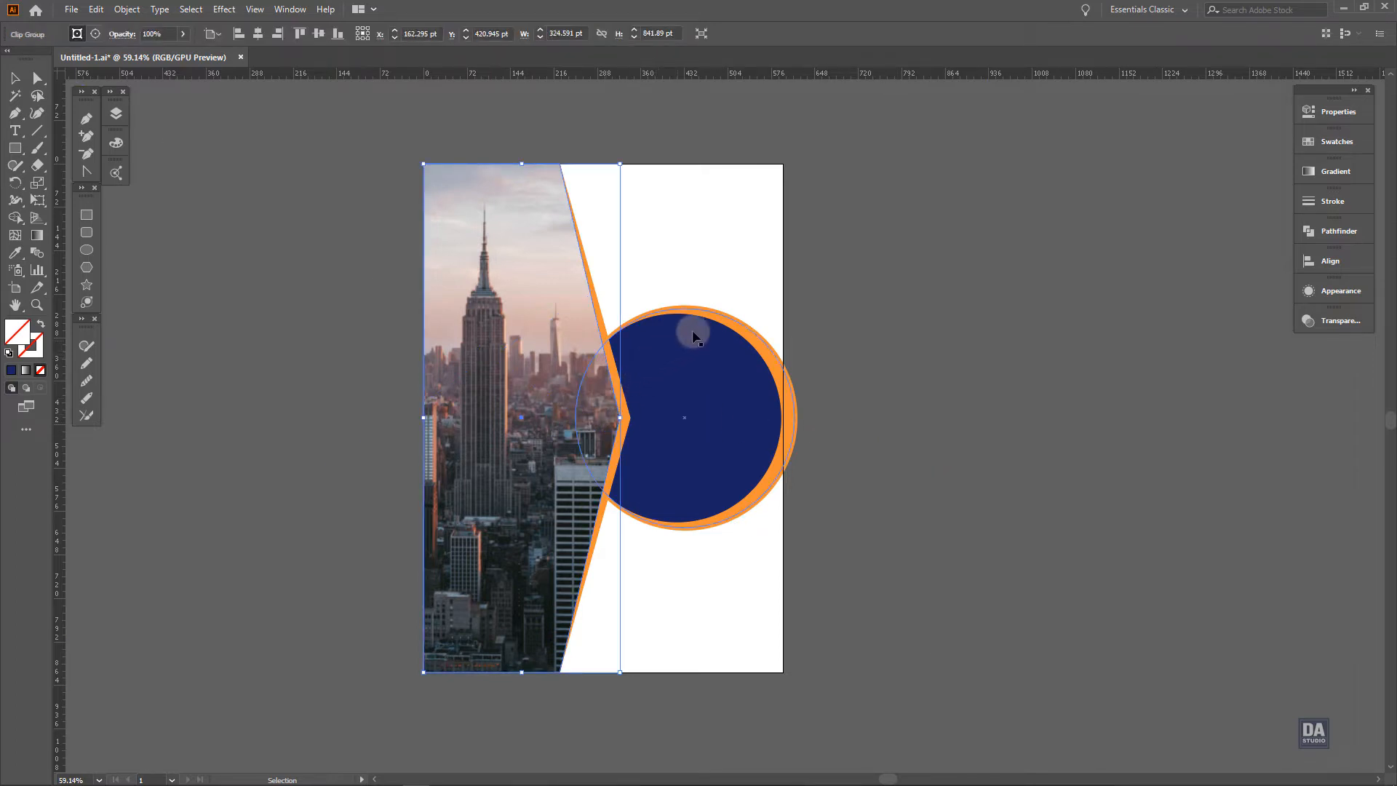
left_click(1317, 293)
left_click(1335, 320)
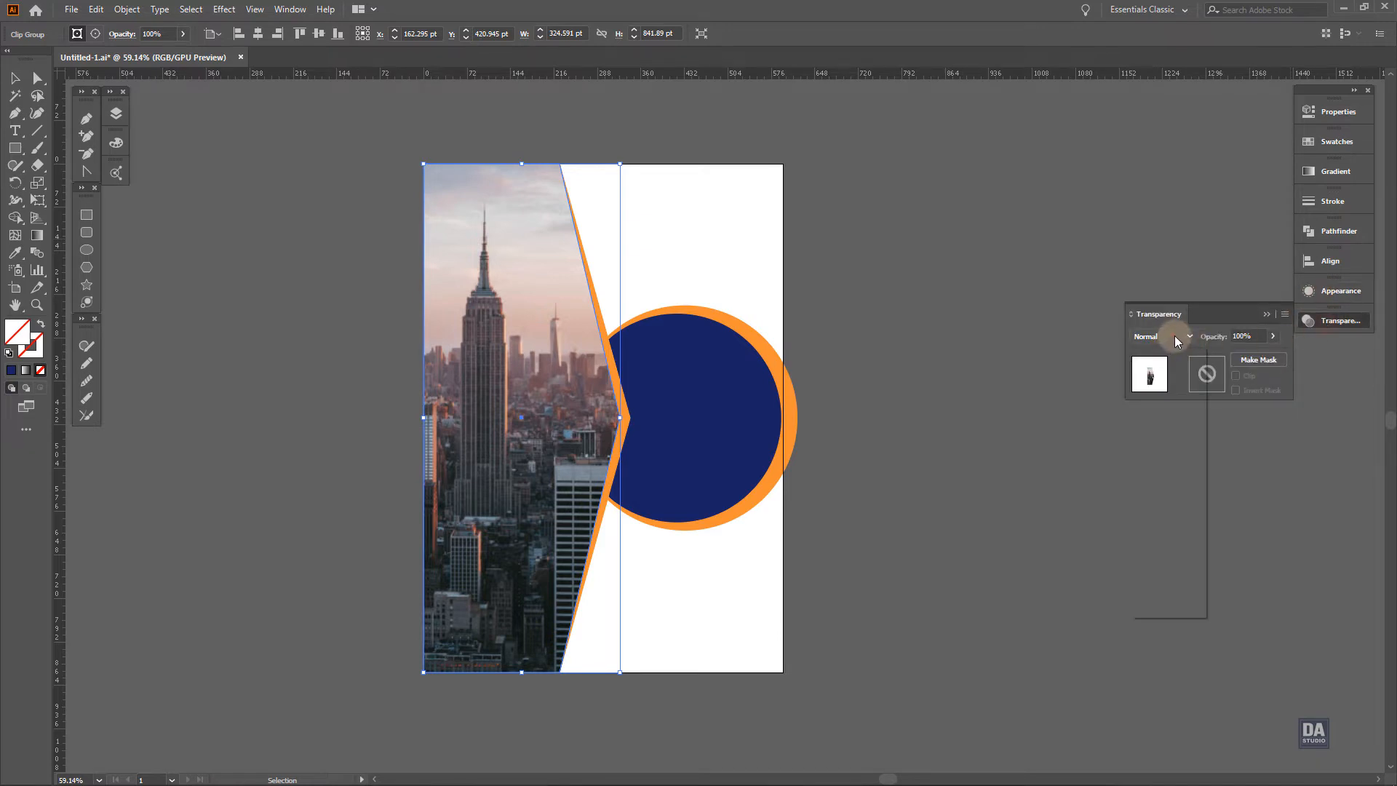
left_click(1174, 336)
left_click(1172, 338)
scroll(1172, 338, "down", 1)
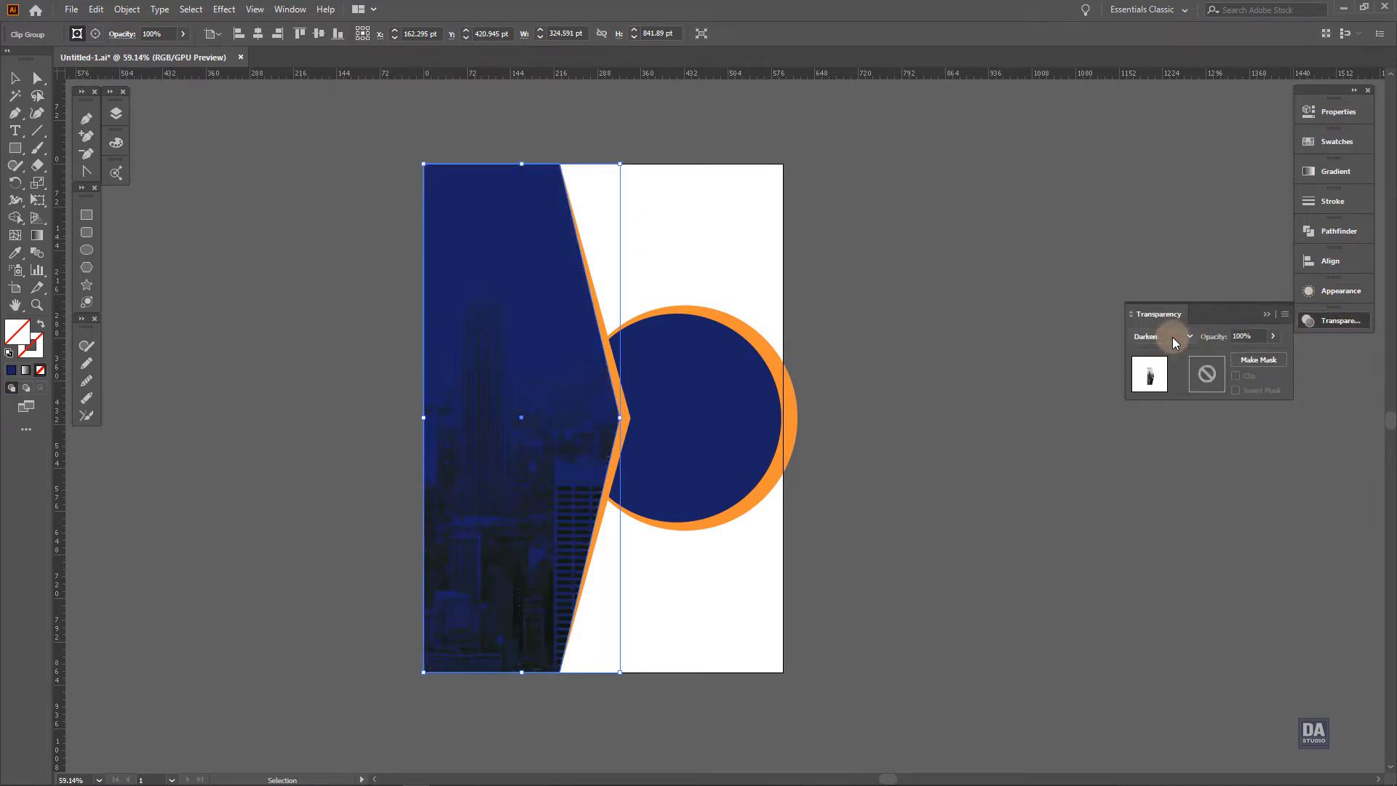
scroll(1172, 337, "down", 1)
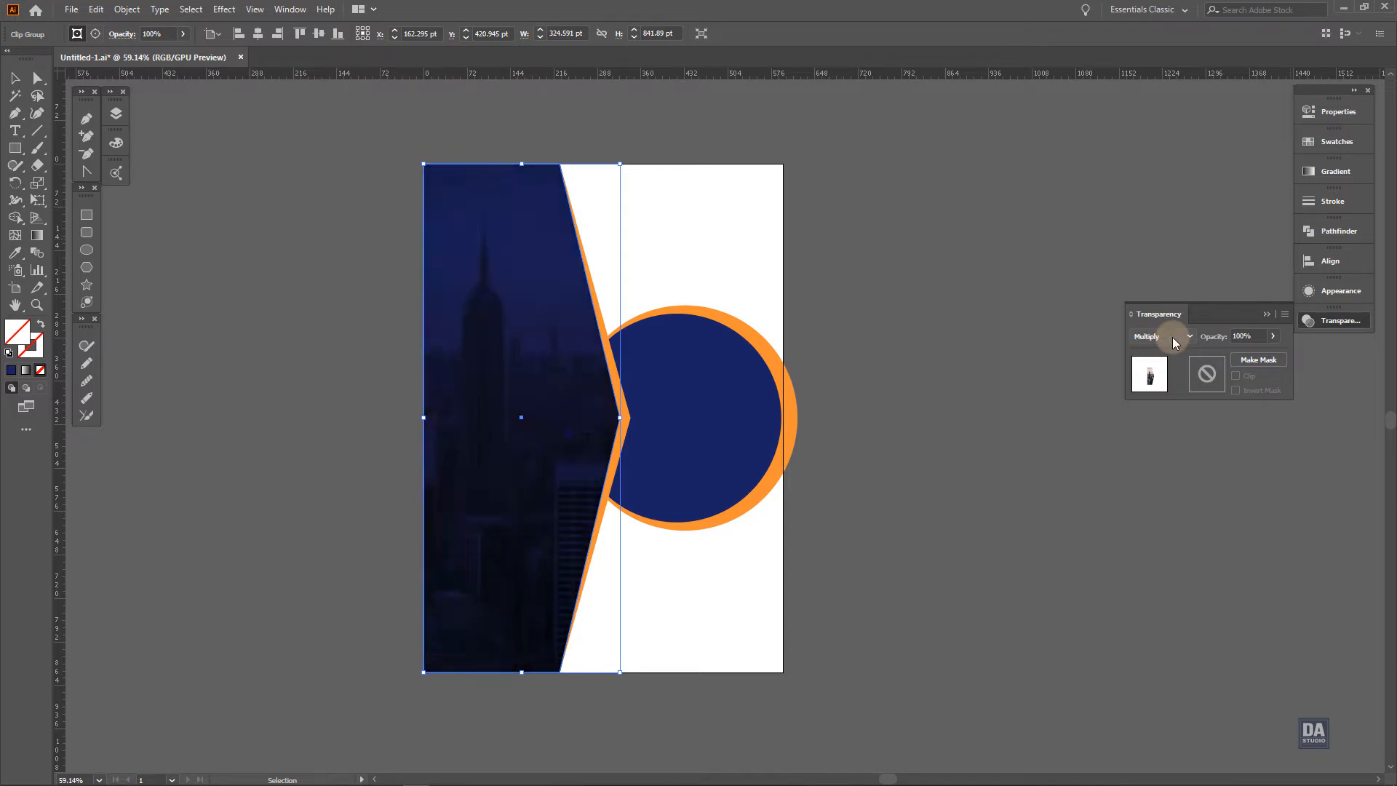
left_click(1272, 336)
left_click_drag(1273, 355, 1233, 358)
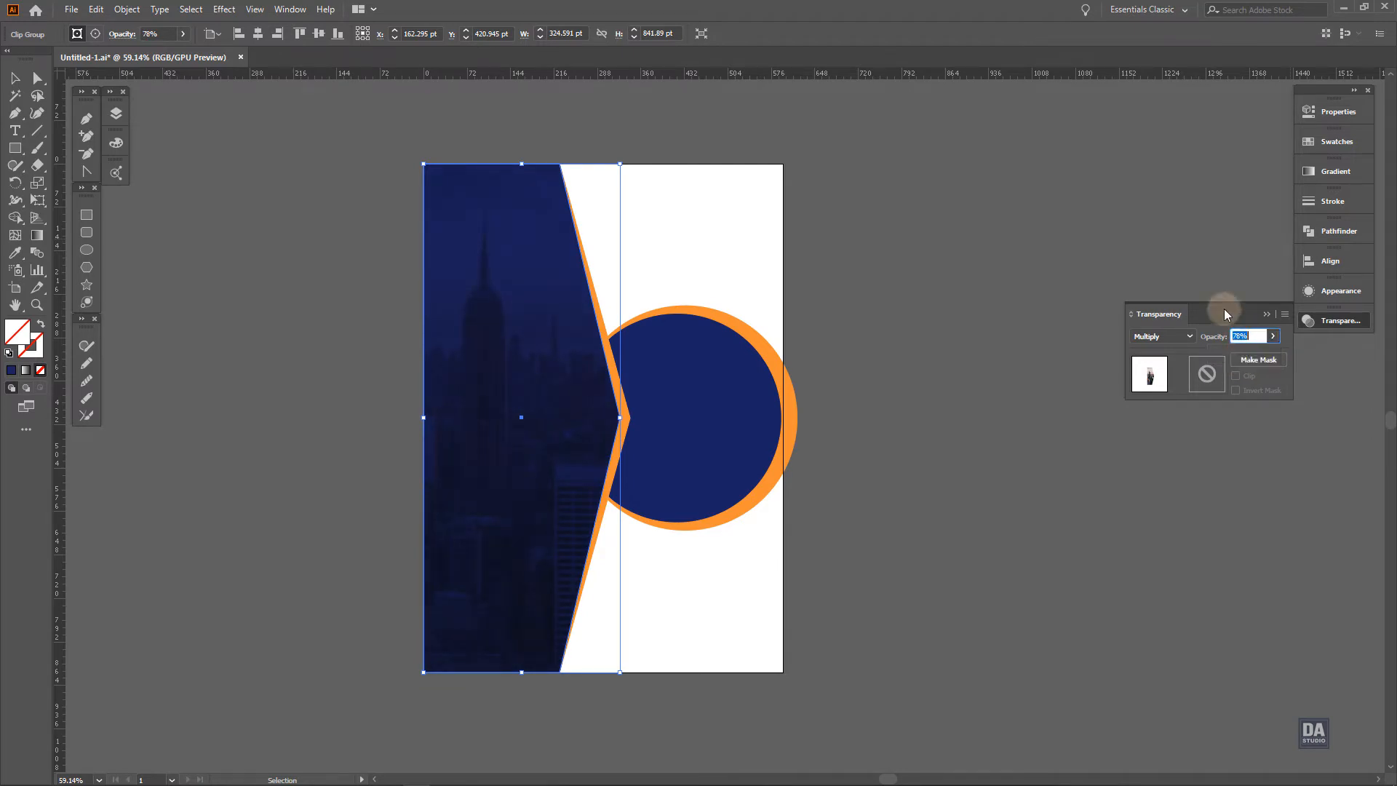
left_click(876, 356)
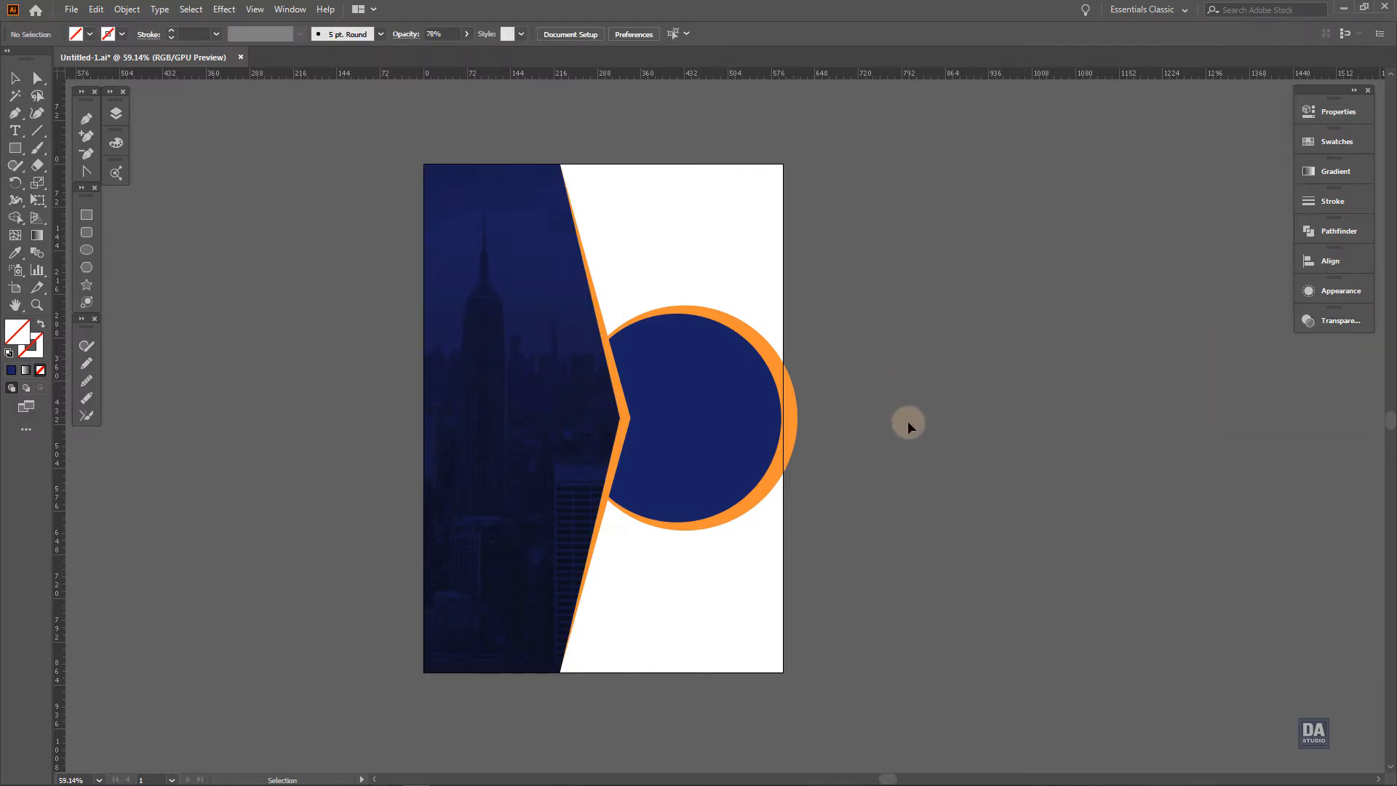
Set the clipped skyline photo's blending mode to Lighten and its opacity to 45%
left_click(570, 420)
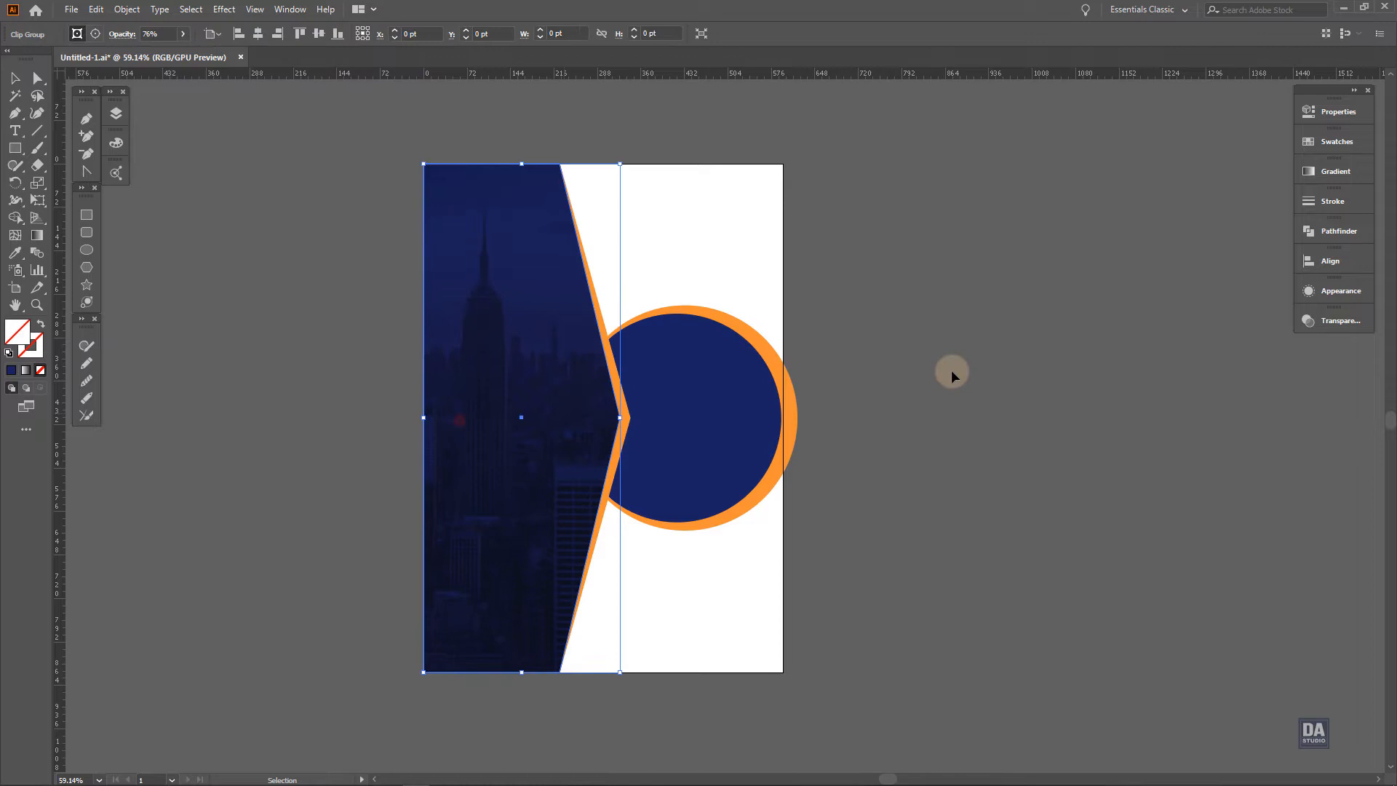
left_click(1335, 321)
left_click(1180, 339)
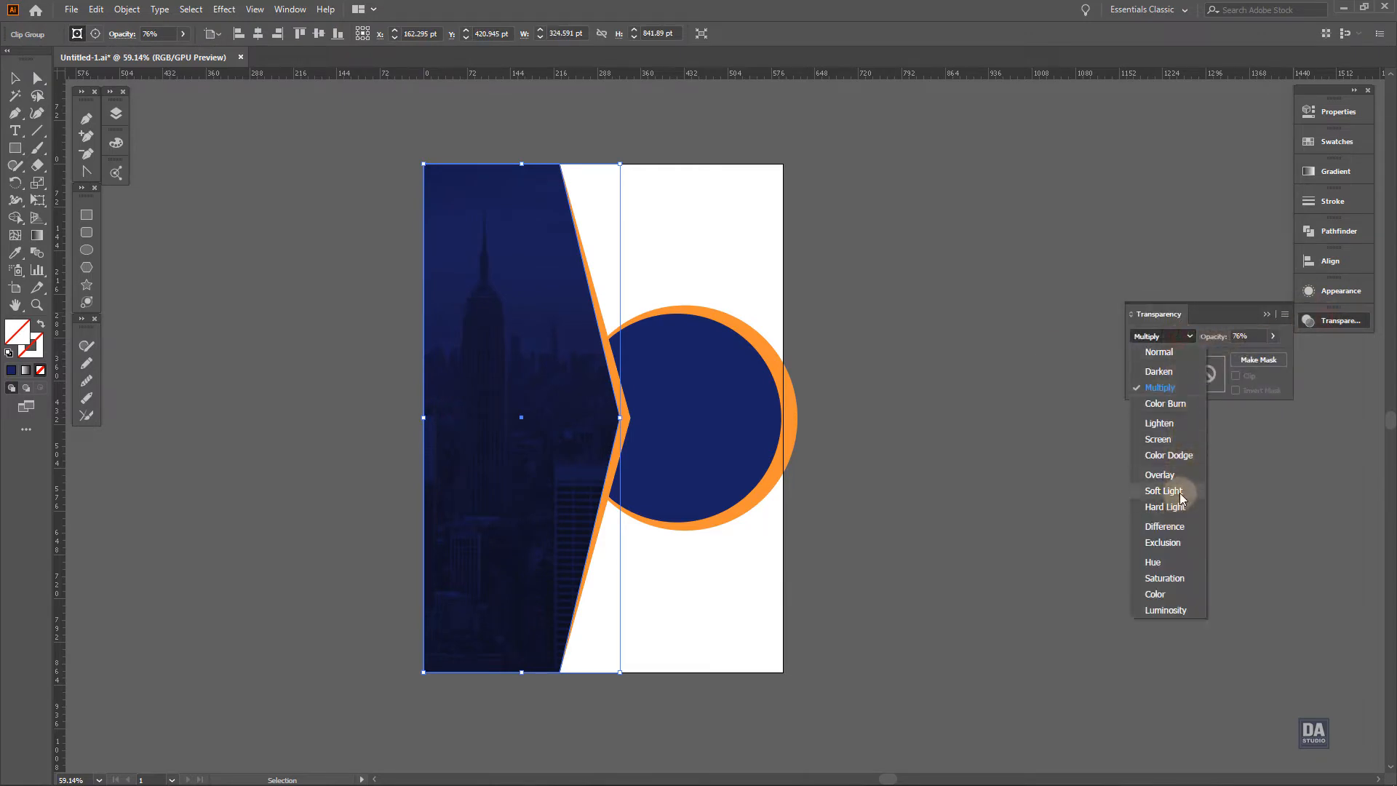
left_click(1189, 424)
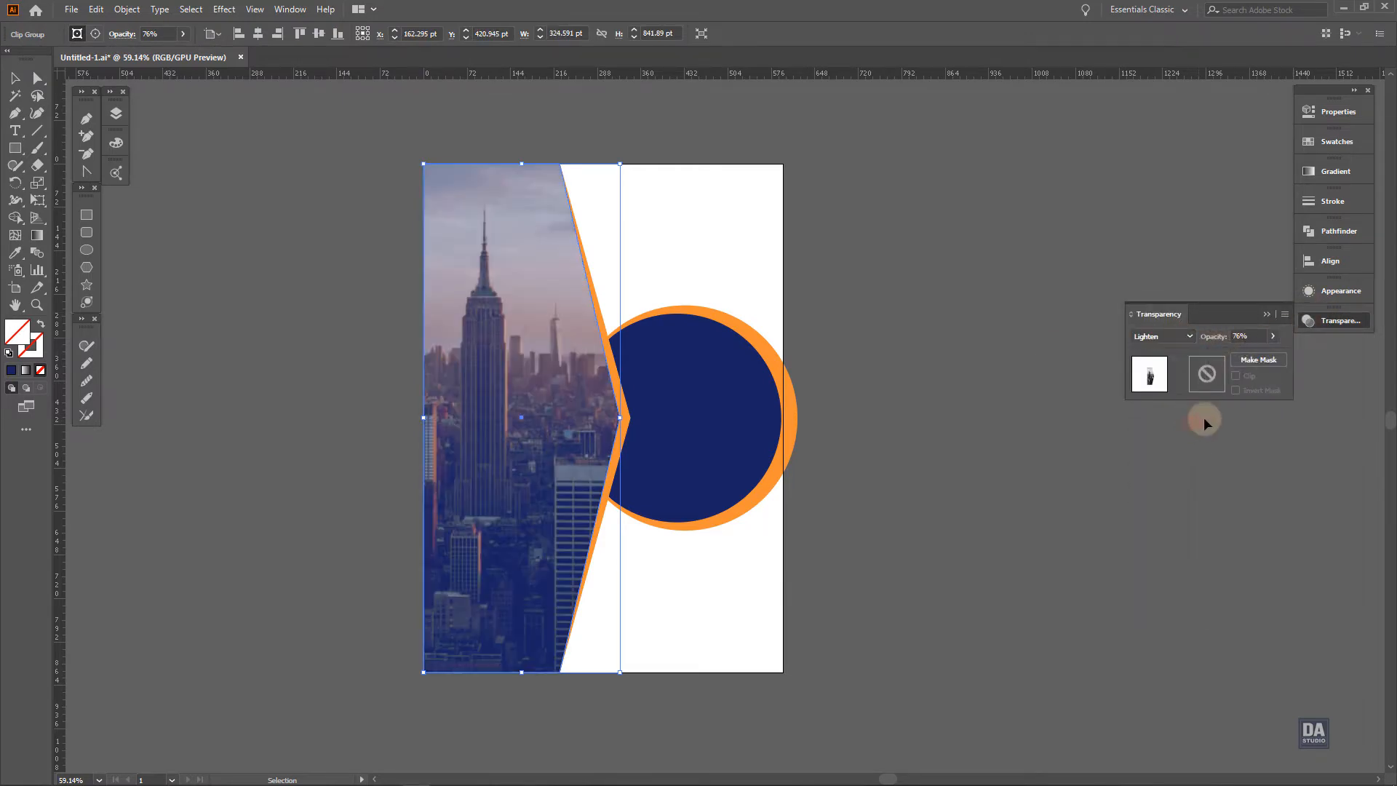
left_click_drag(1244, 358, 1241, 359)
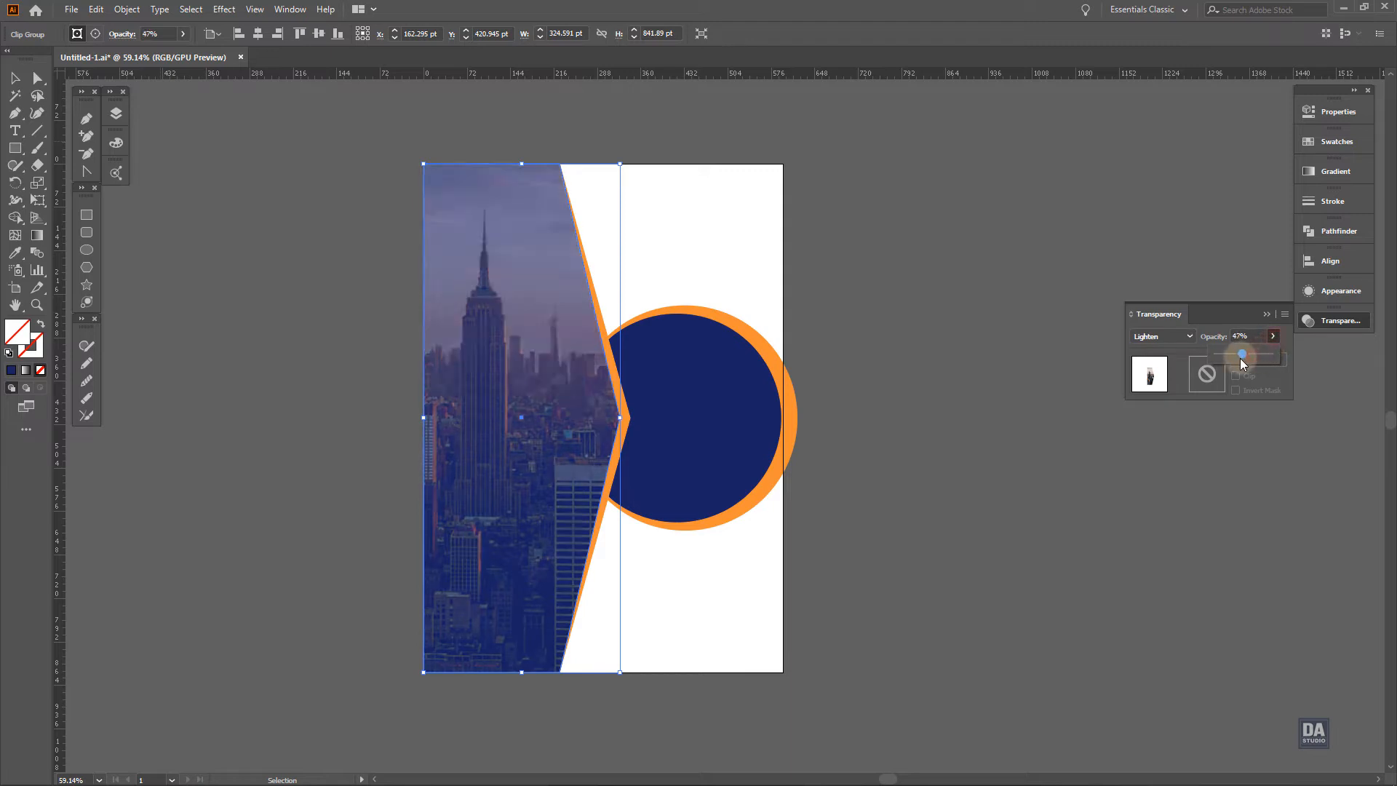
left_click(994, 484)
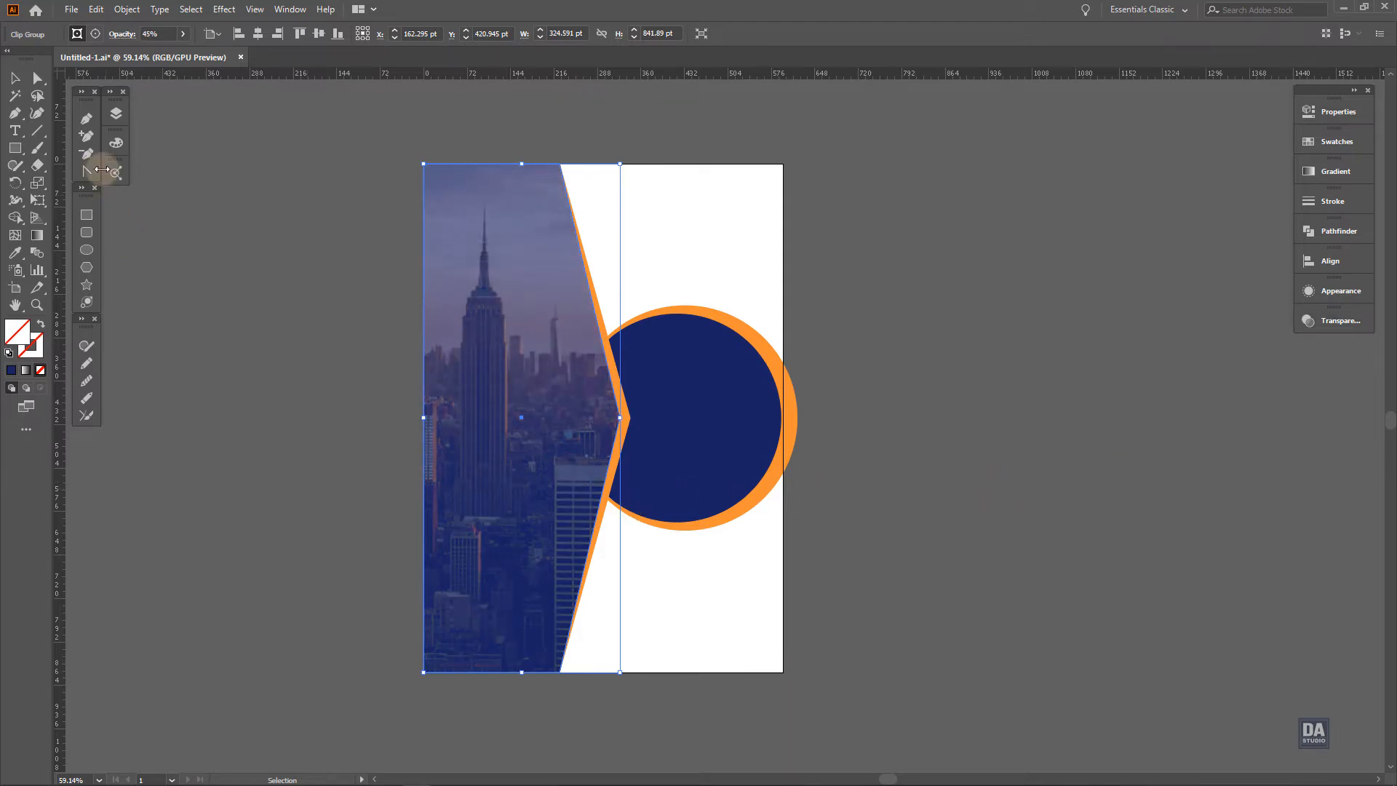
Edit the clipping mask's contents, enlarging the skyline photo to about 1725 by 1151 pt and repositioning it inside the shape
left_click(95, 33)
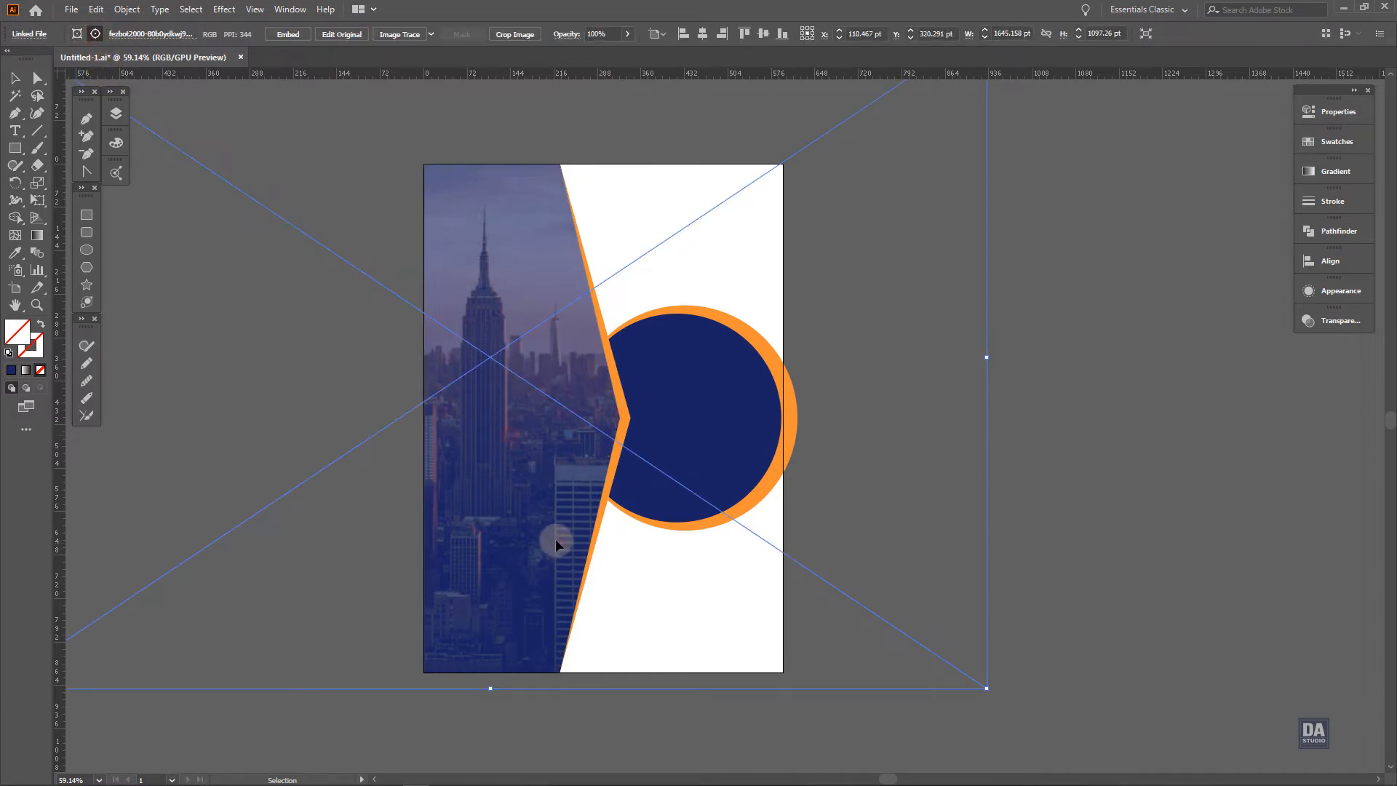
left_click_drag(556, 538, 548, 533)
left_click_drag(979, 684, 926, 661)
right_click(926, 659)
left_click(624, 595)
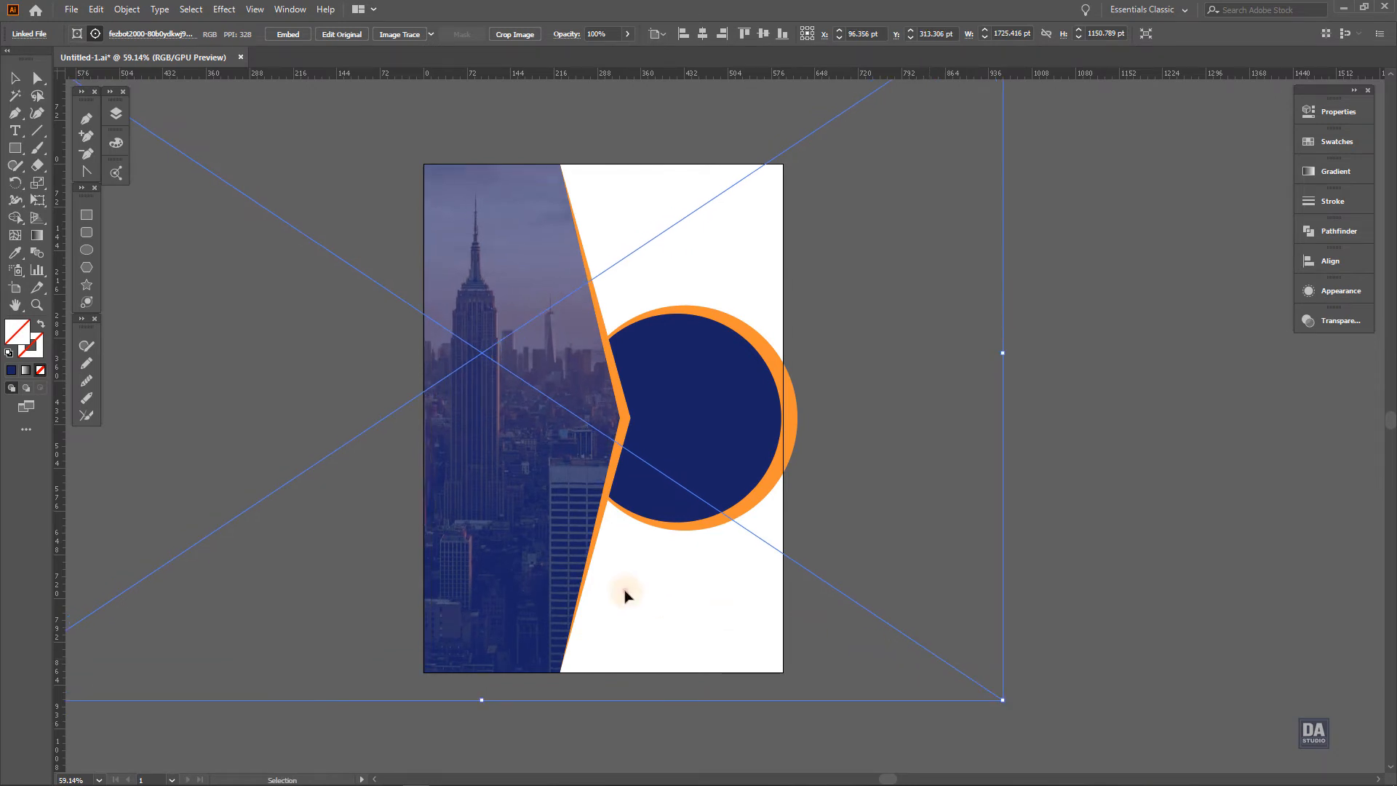
Copy the skyline photo and paste the copy in front of the artwork at the same position
left_click(96, 9)
left_click(138, 79)
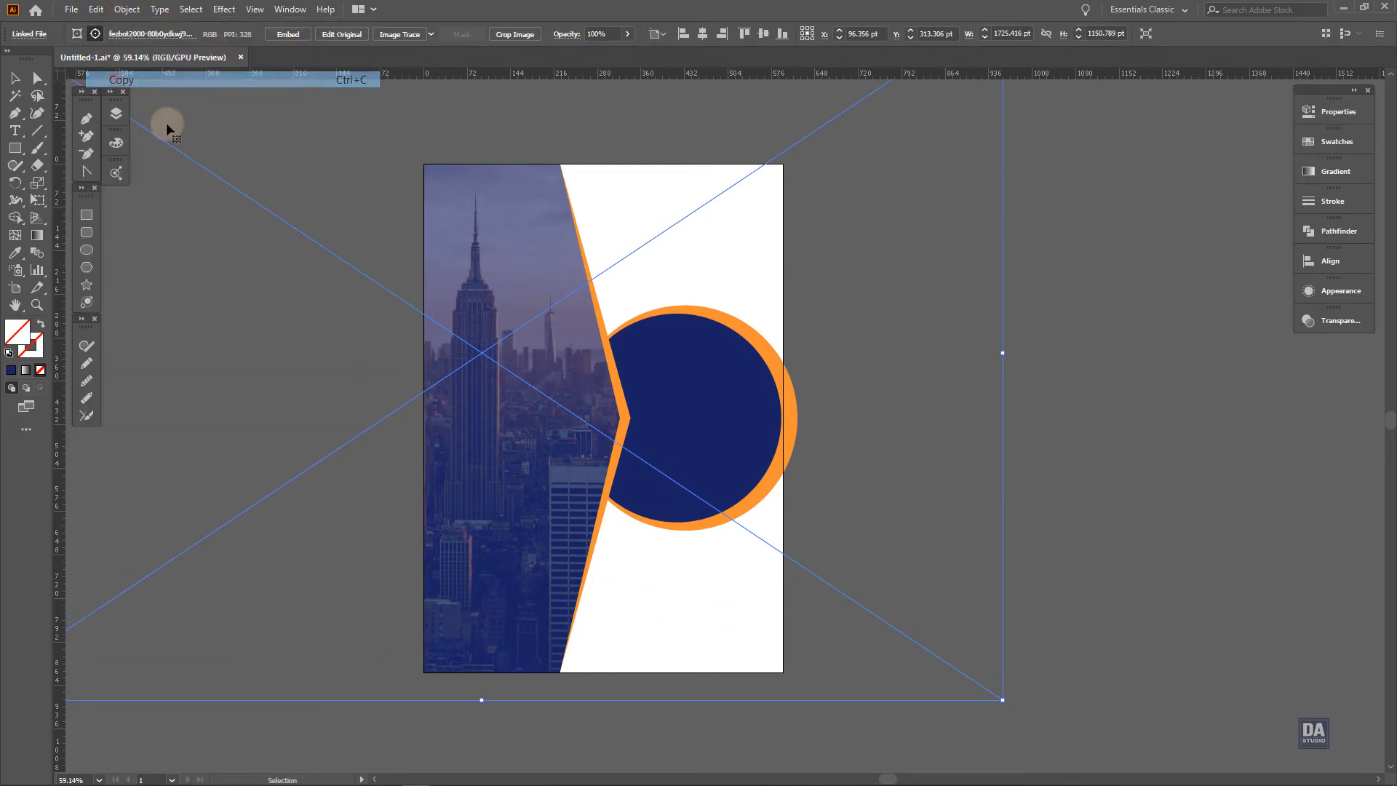
left_click(1052, 246)
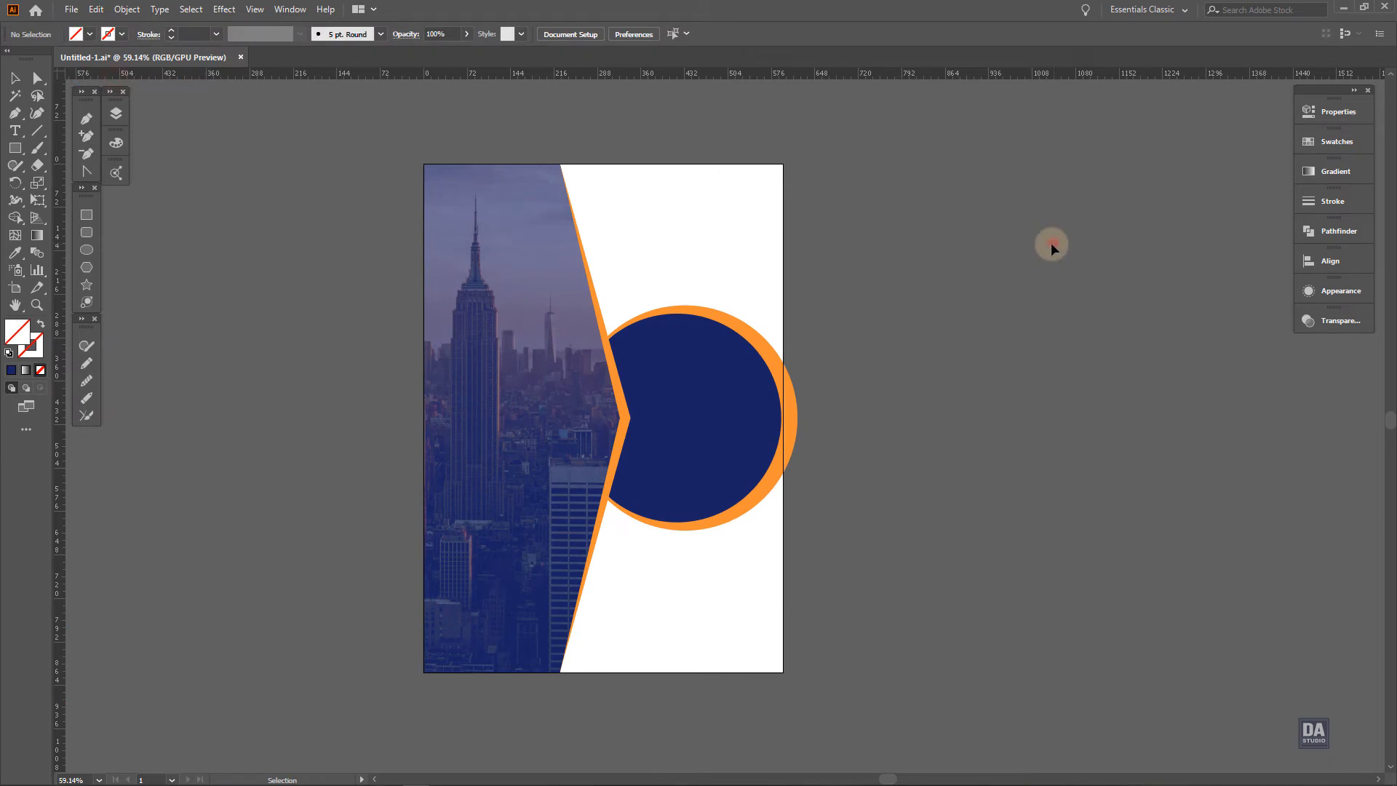
left_click(96, 8)
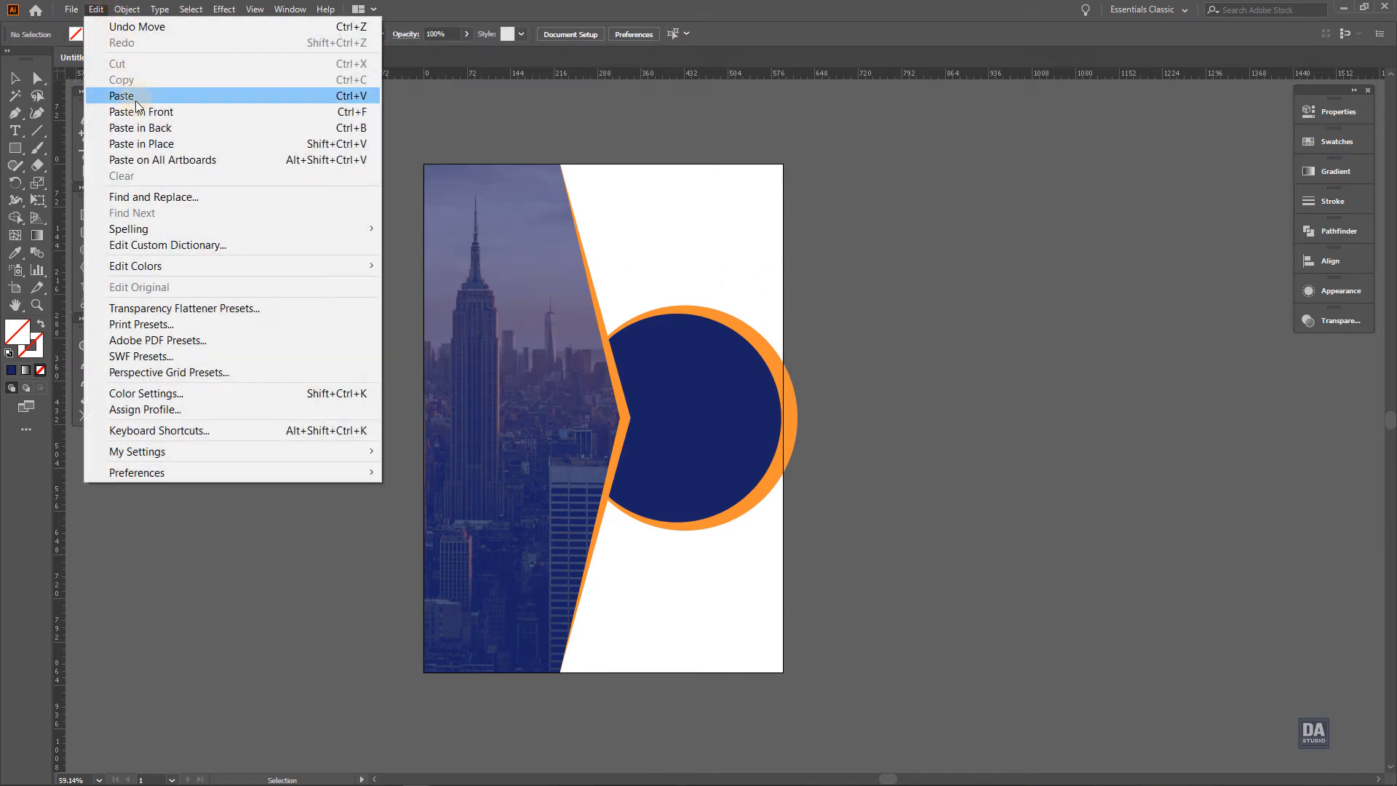
left_click(136, 112)
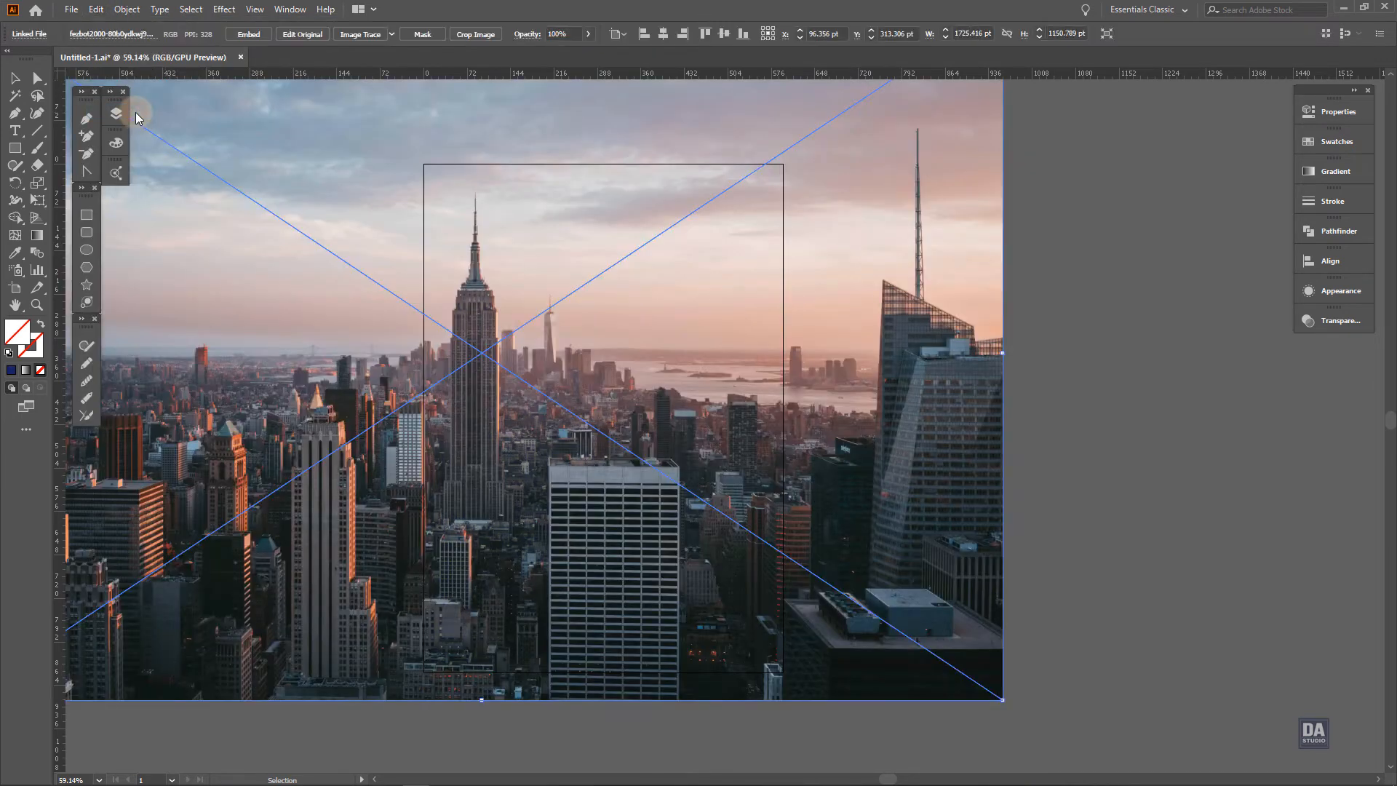
left_click(1063, 350)
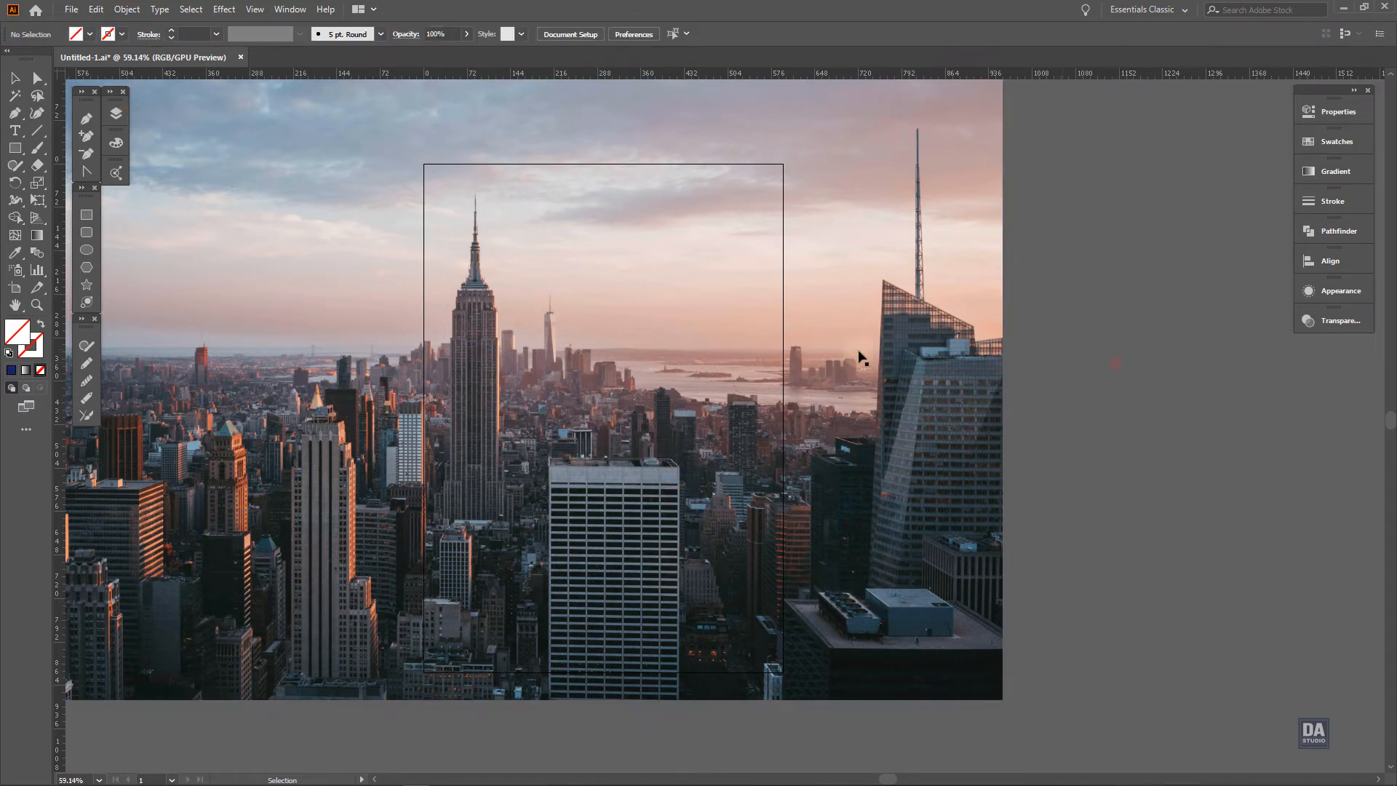
Draw a rectangle of about 597 by 842 pt over the pasted photo, covering the whole artboard
left_click(84, 218)
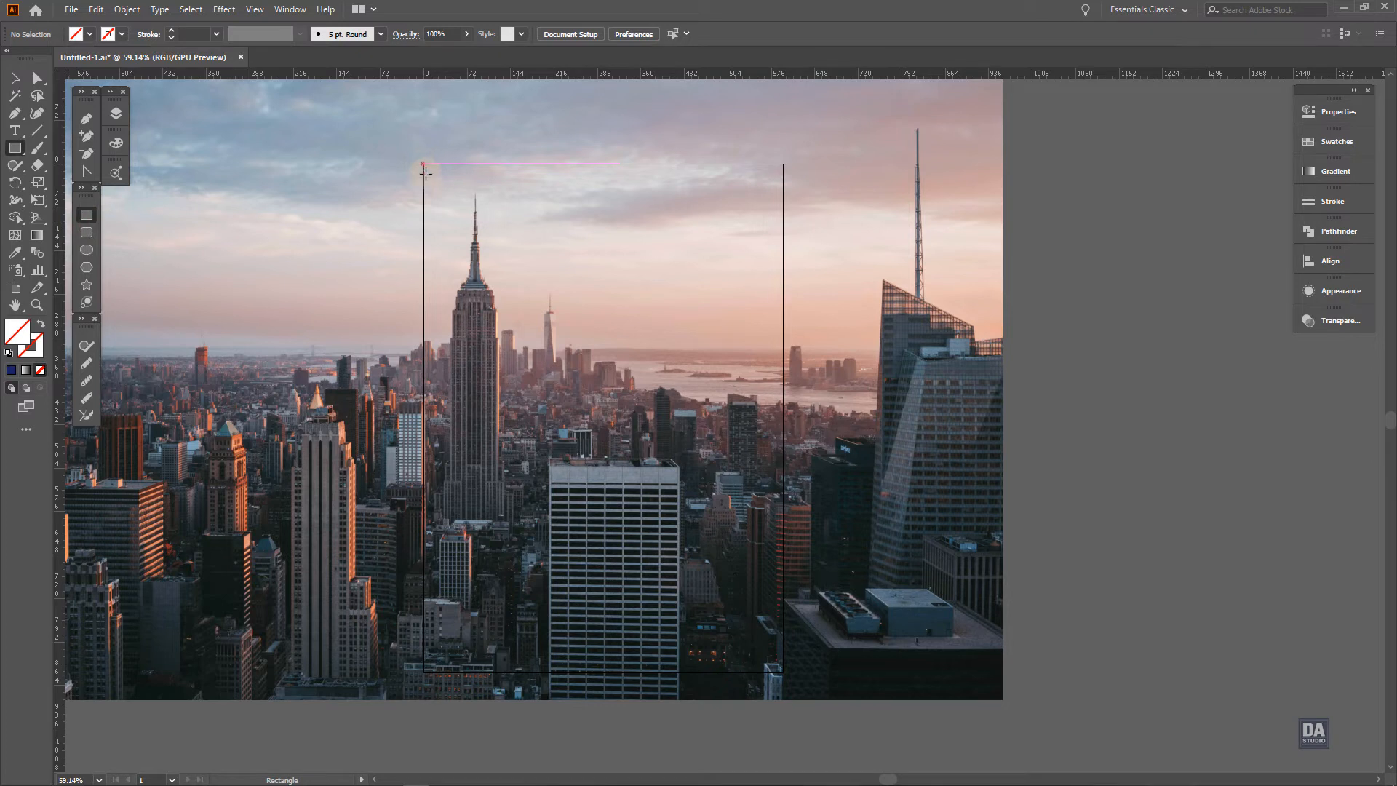
left_click_drag(424, 167, 782, 672)
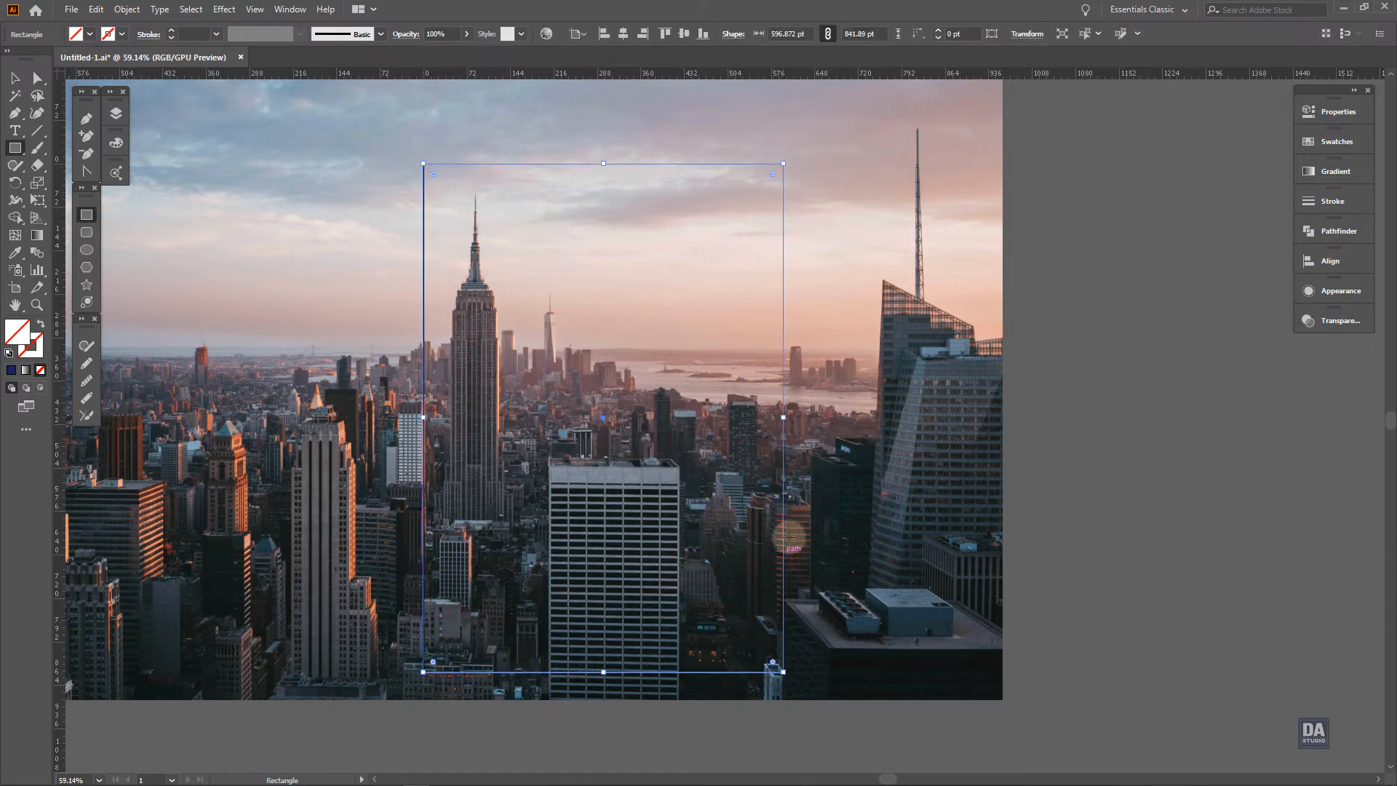
key("v")
Embed the pasted skyline photo in the document
left_click(814, 464)
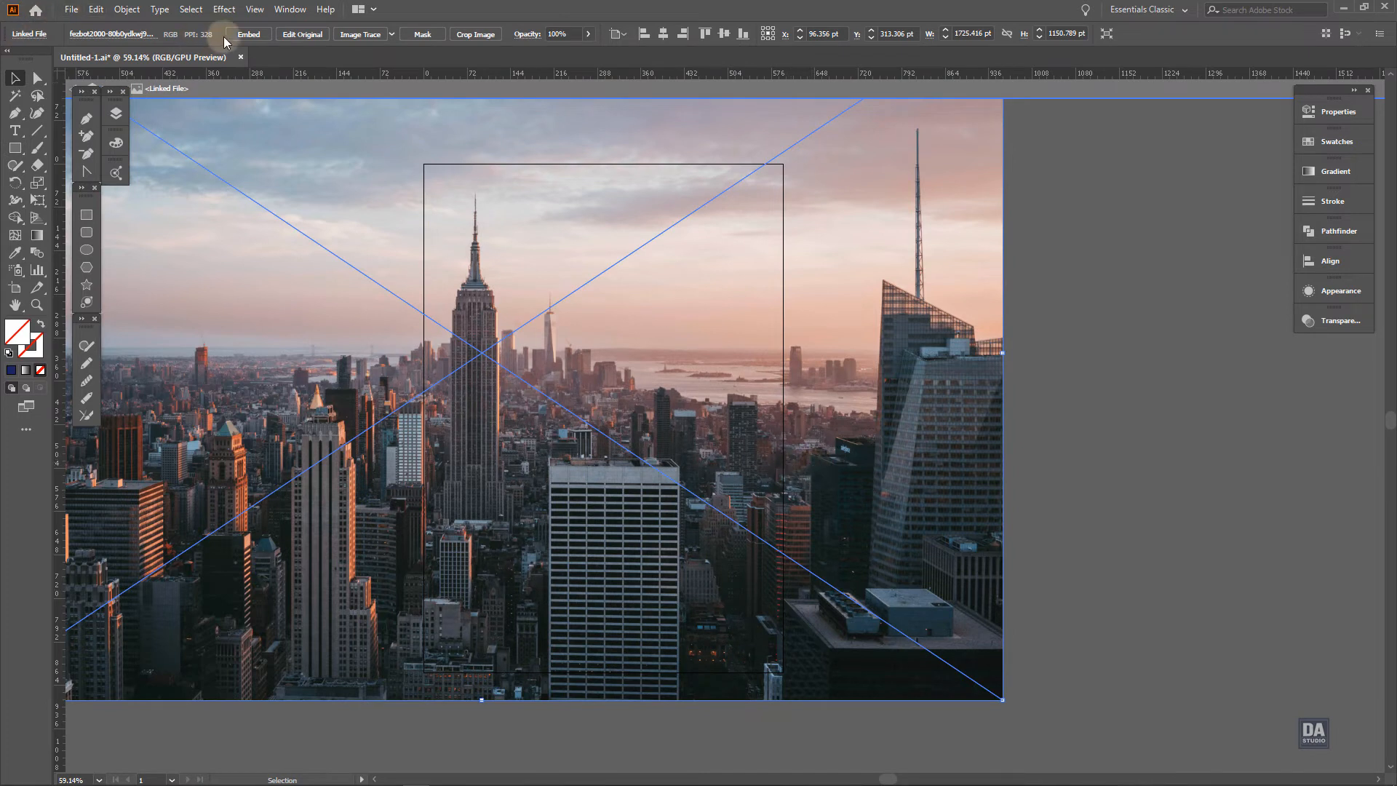
left_click(247, 34)
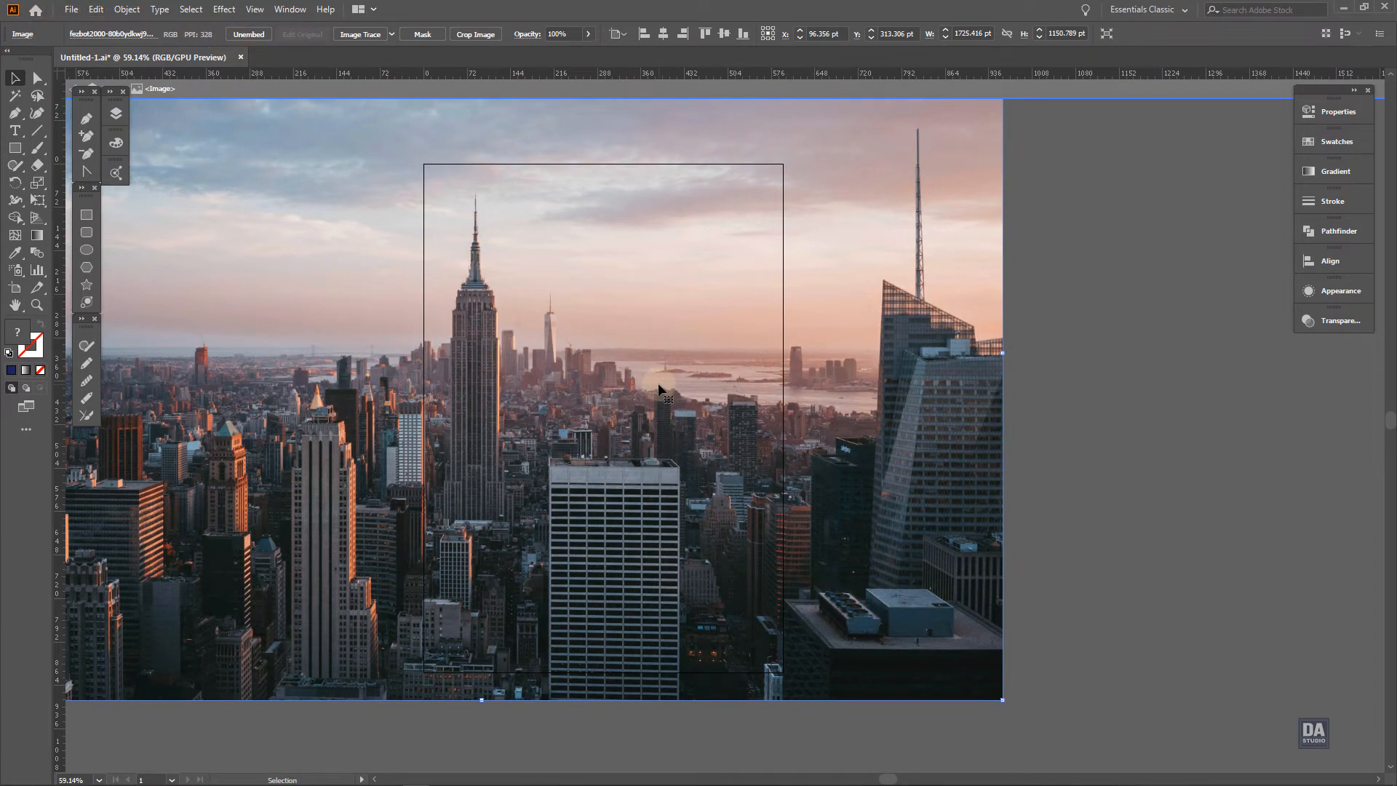
key("ctrl+z")
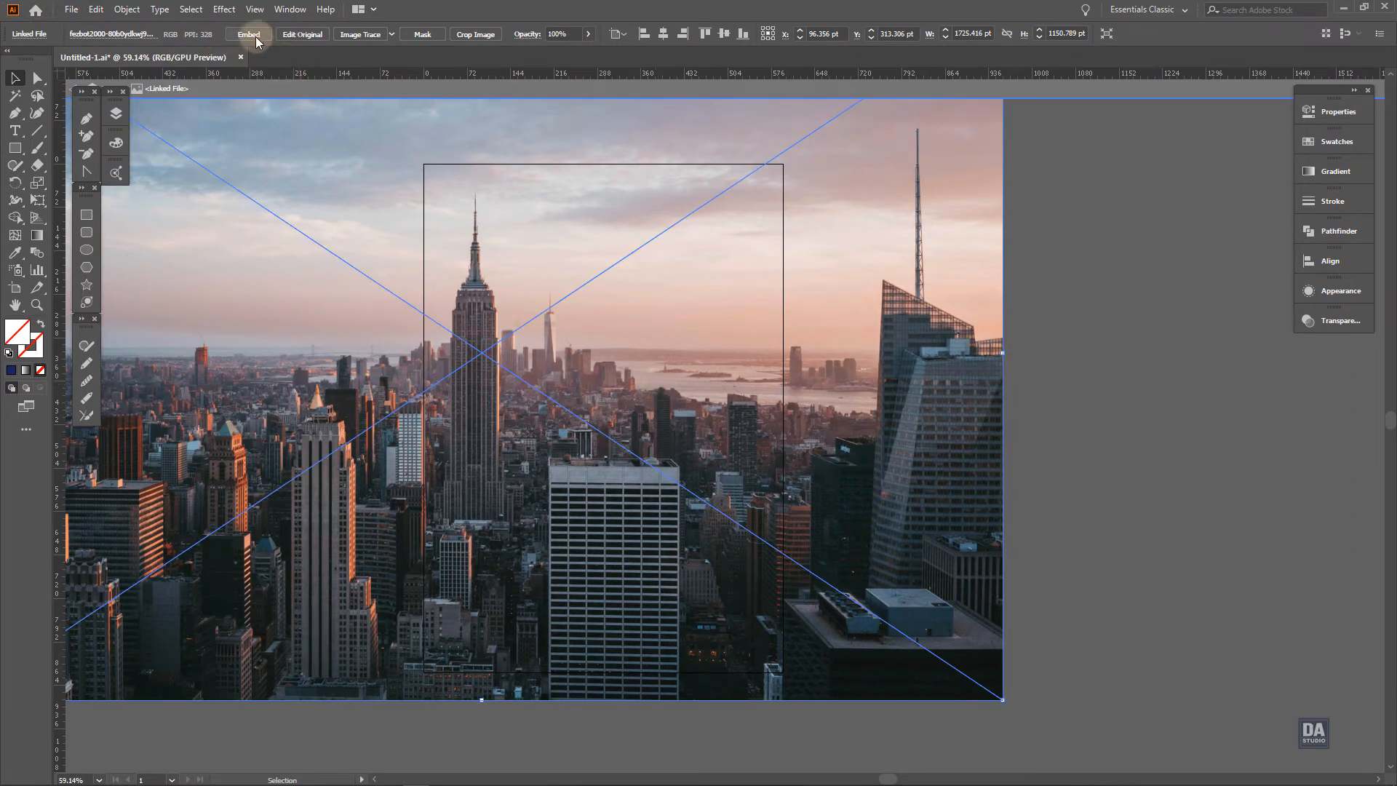
key("ctrl+shift+z")
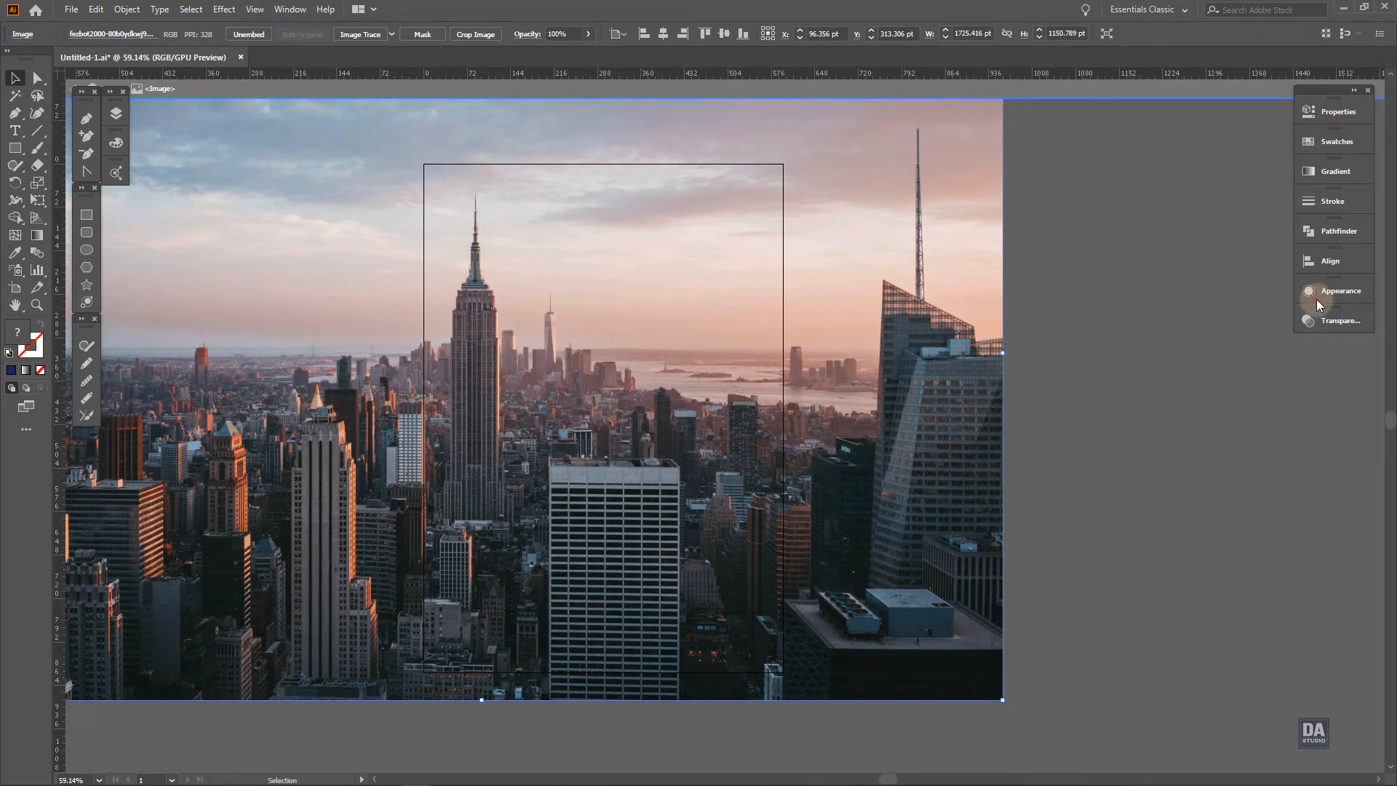
Apply a Gaussian Blur with a 34.7 pixel radius to the embedded skyline photo and deselect it
left_click(1316, 298)
left_click(1169, 392)
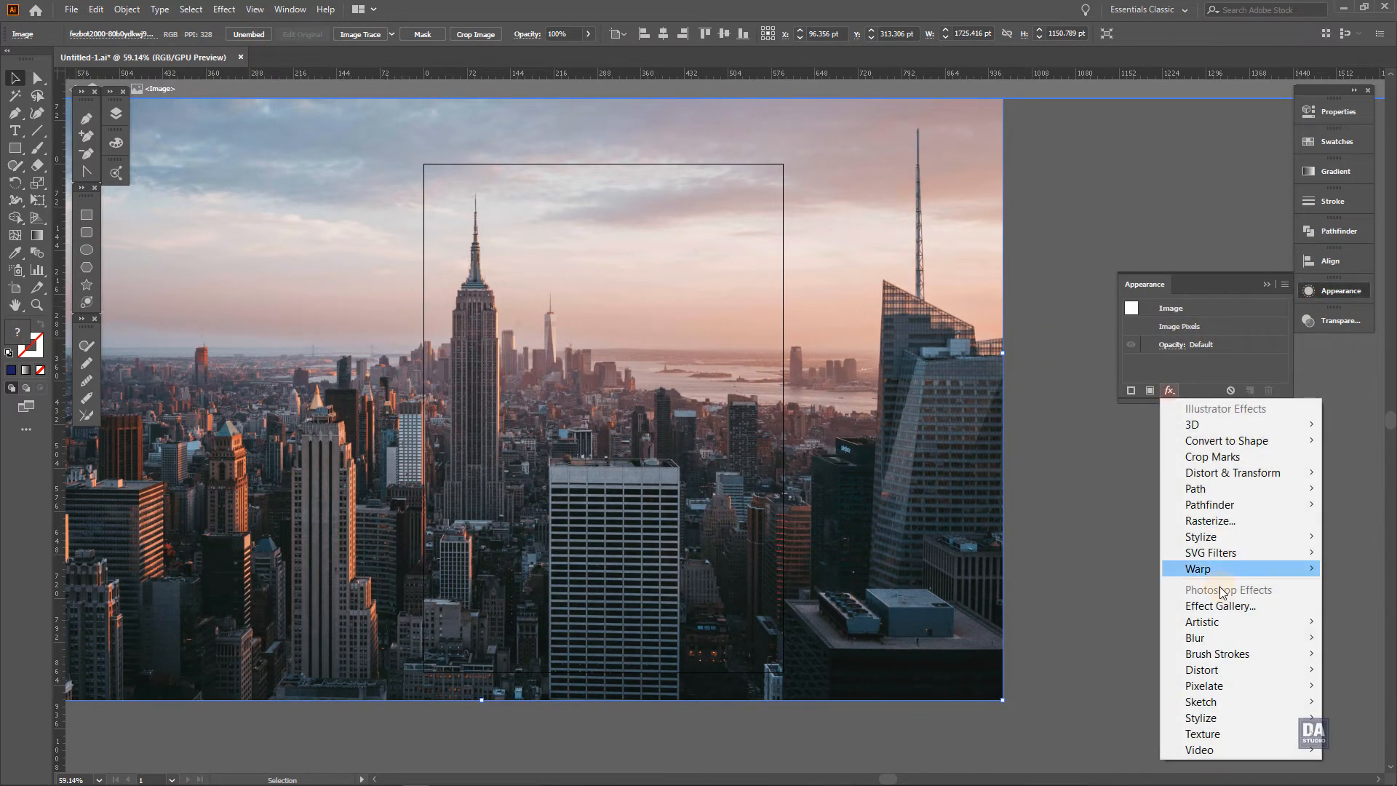
mouse_move(1211, 634)
left_click(1109, 637)
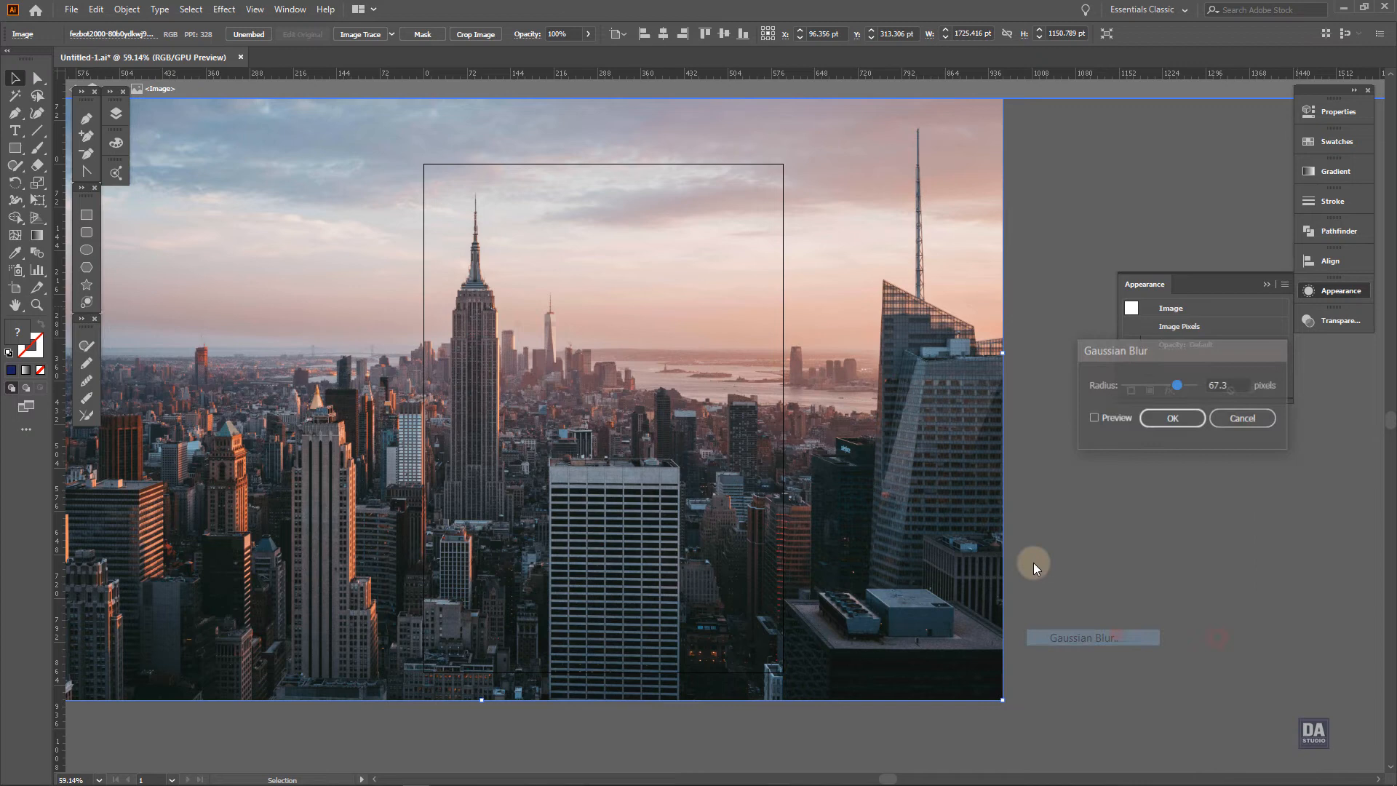
left_click(1094, 418)
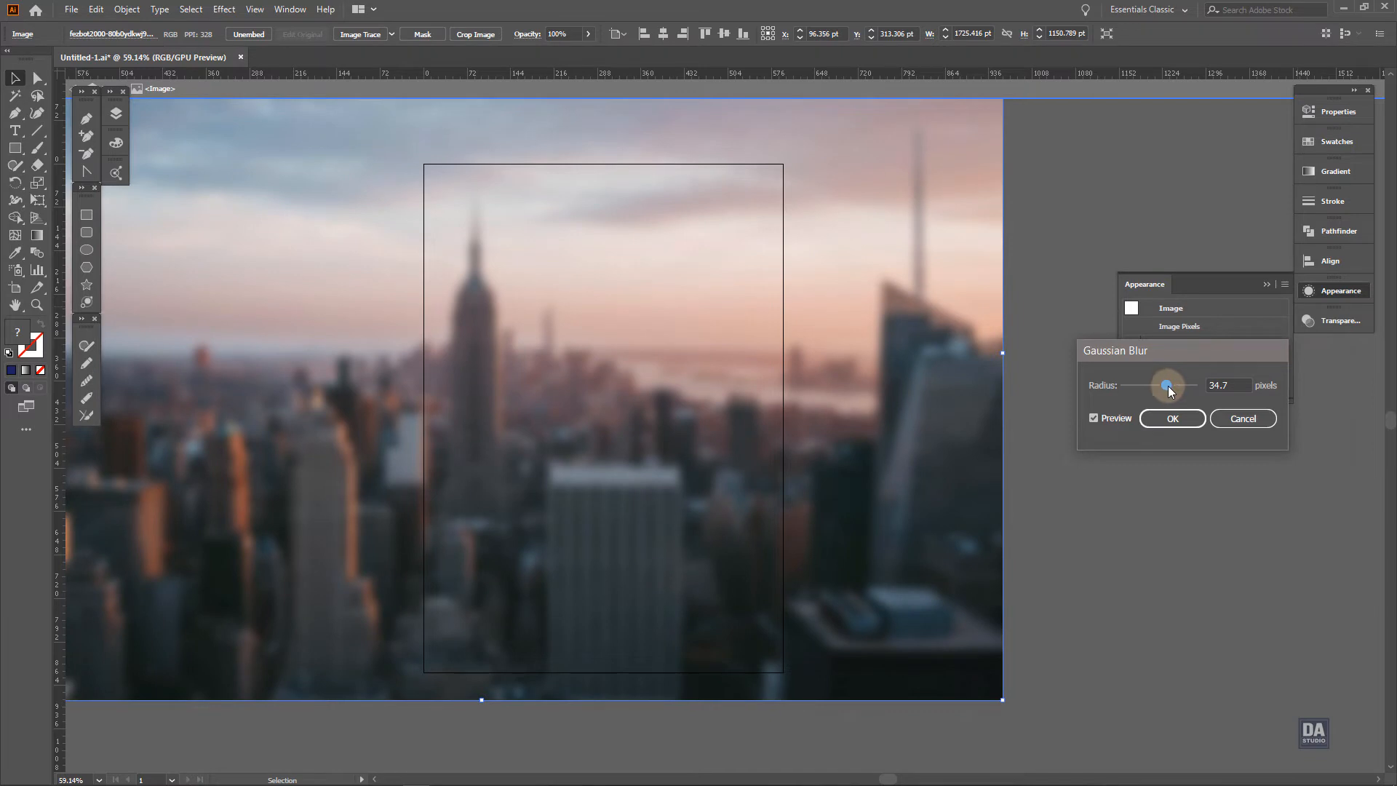
left_click(1172, 417)
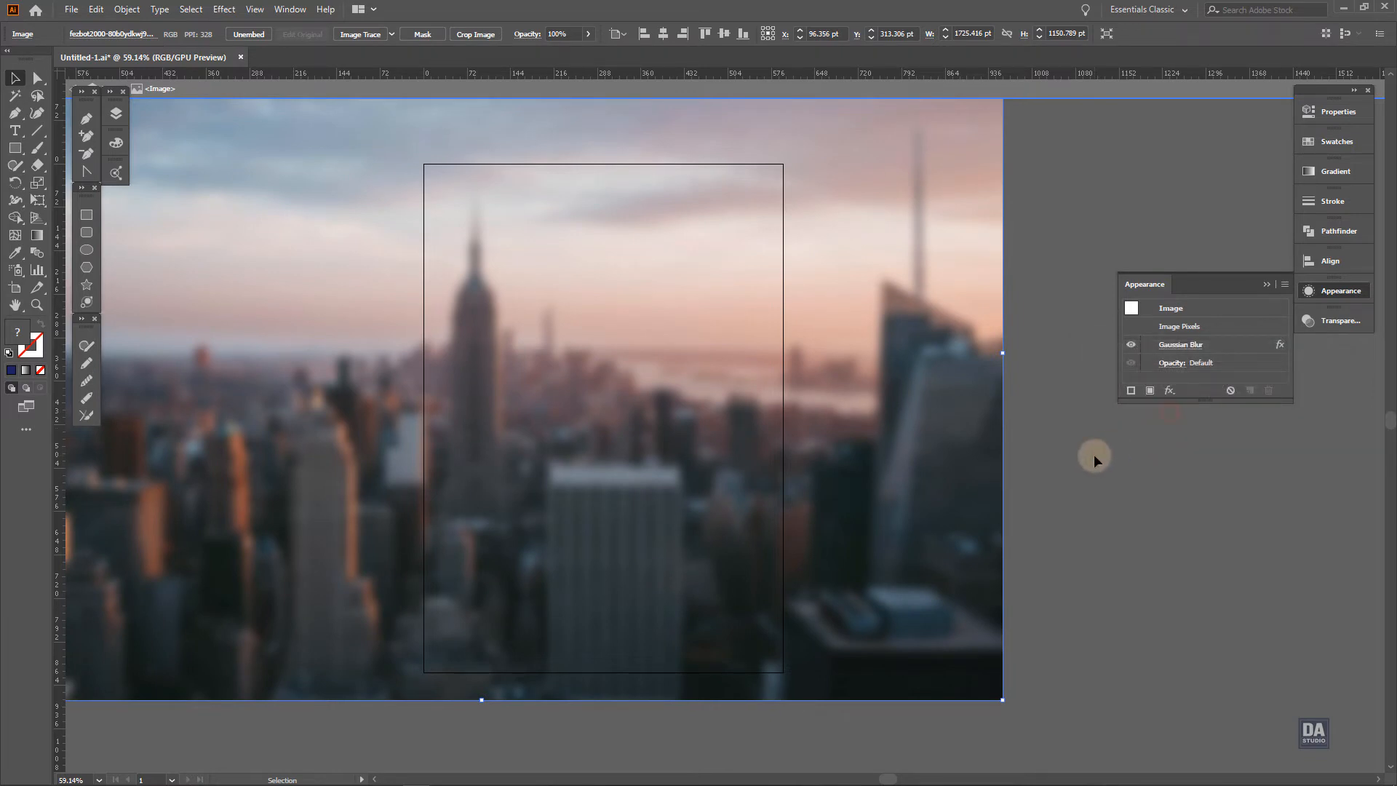
left_click(1094, 454)
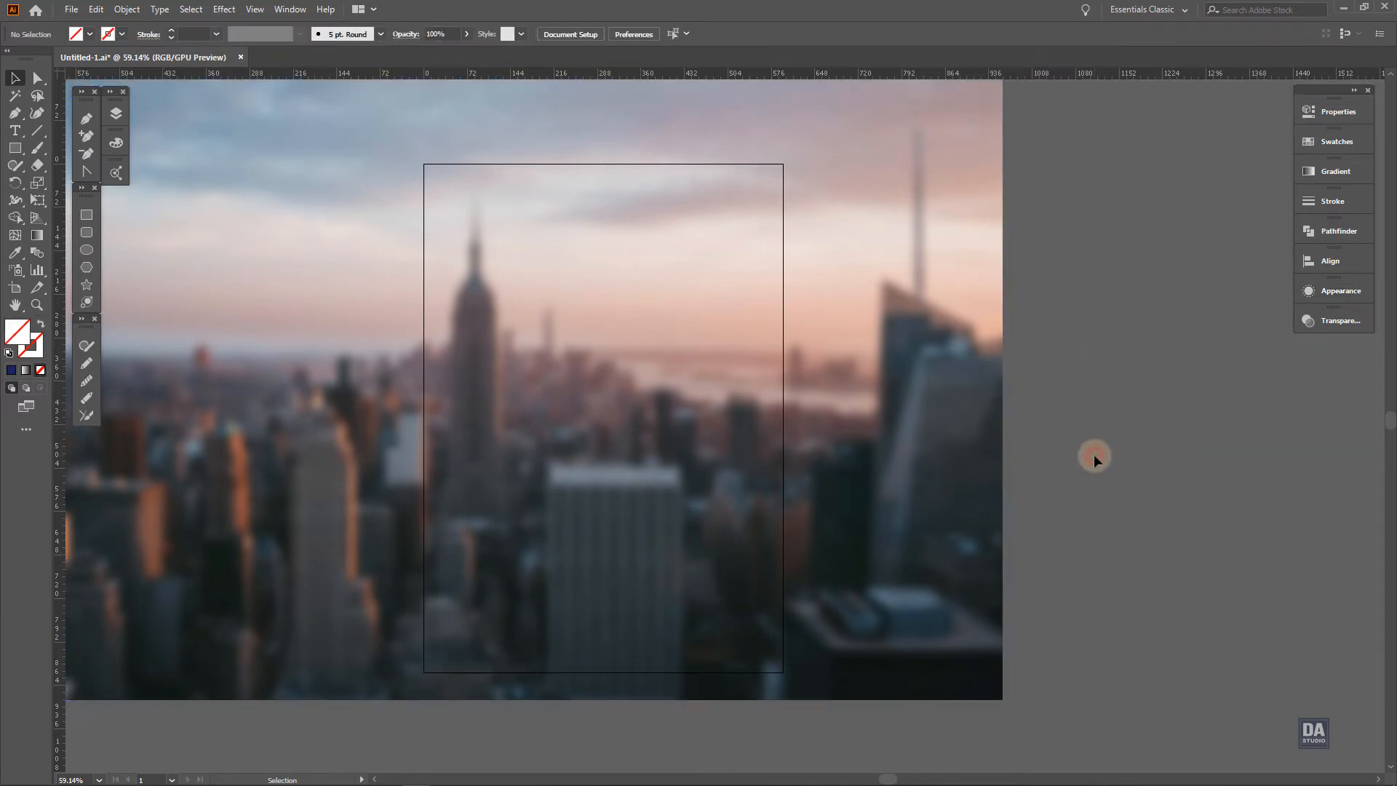
Clip the blurred skyline photo to the artboard-sized rectangle with a clipping mask
left_click(883, 443)
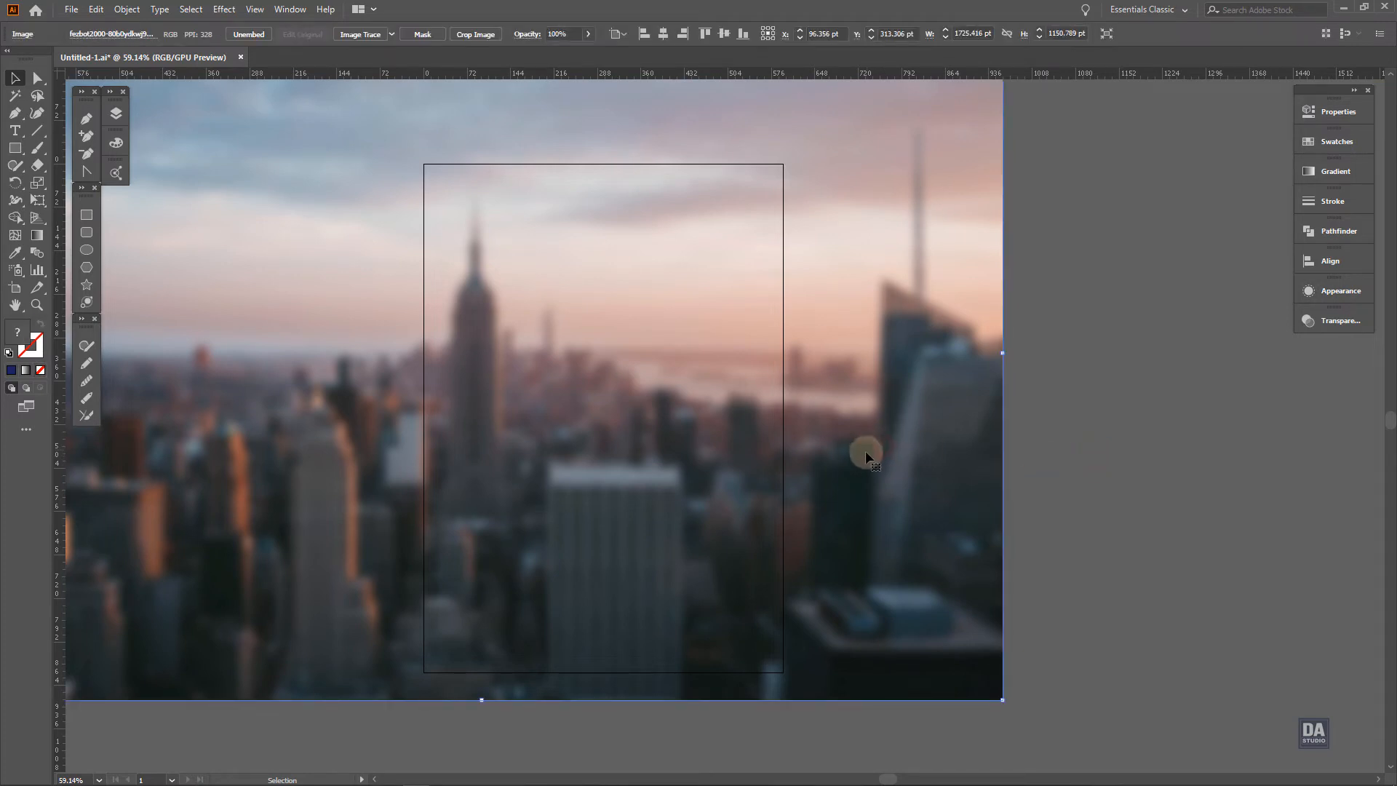
left_click_drag(865, 451, 950, 447)
key("ctrl+z")
left_click(785, 377, "shift")
right_click(821, 385)
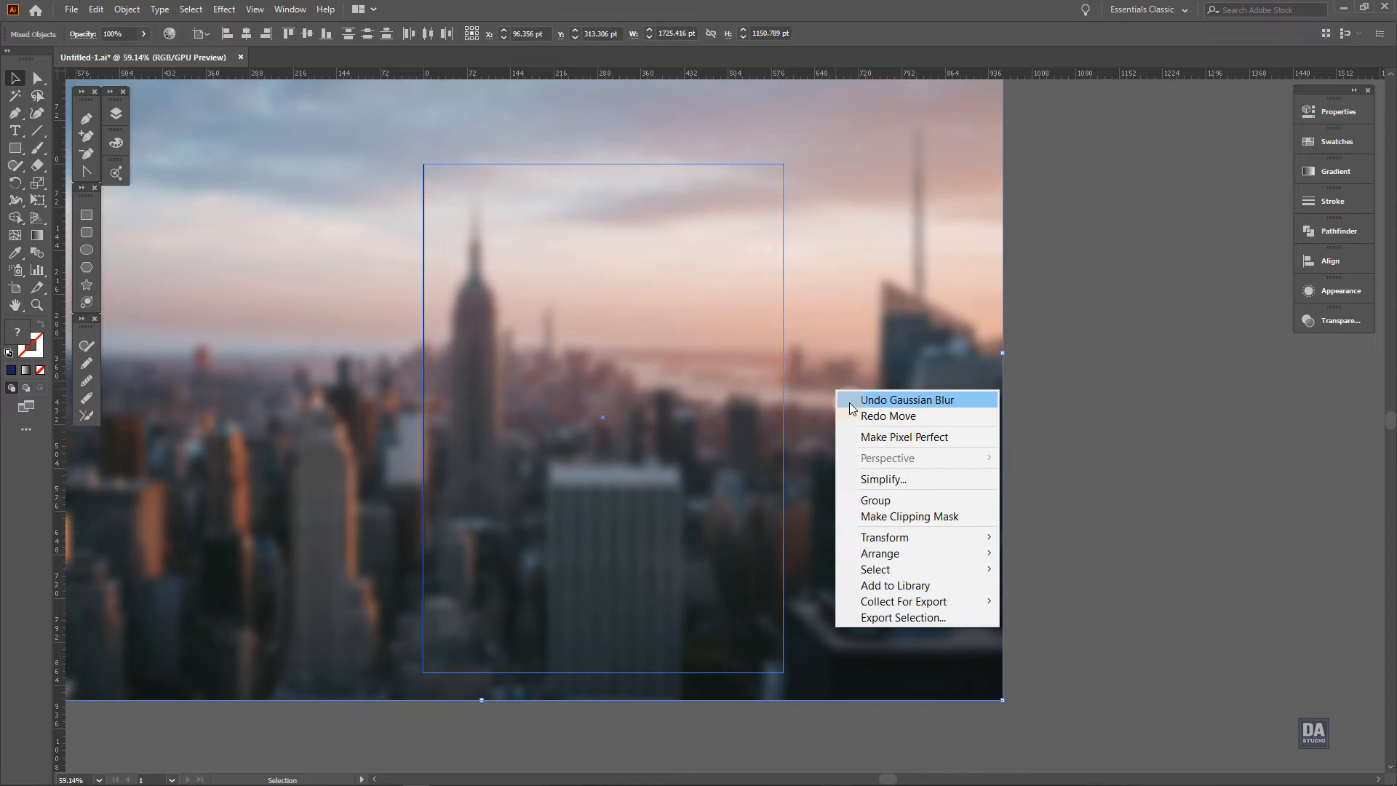
left_click(891, 512)
Send the clipped blurred skyline photo to the back of the artwork and deselect it
right_click(761, 450)
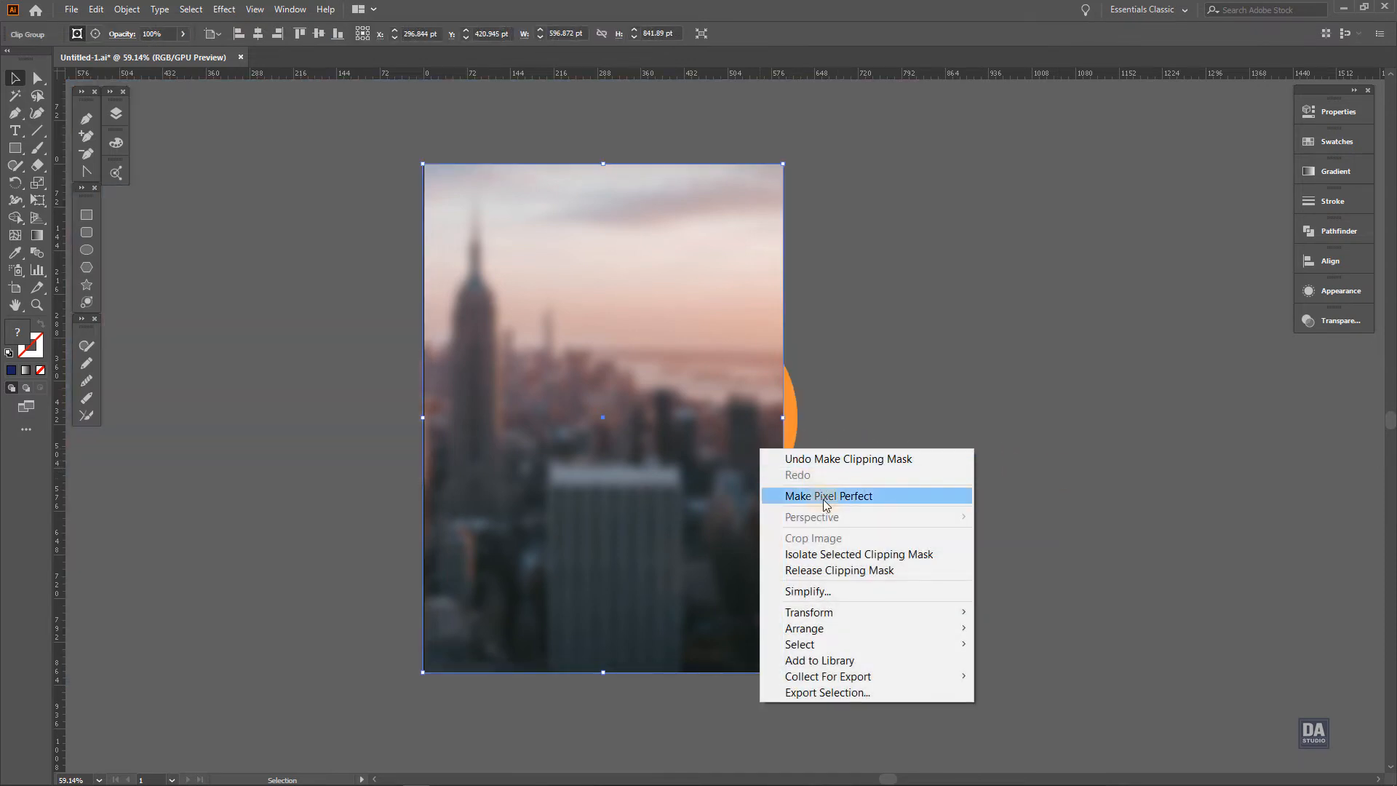
mouse_move(830, 630)
left_click(997, 676)
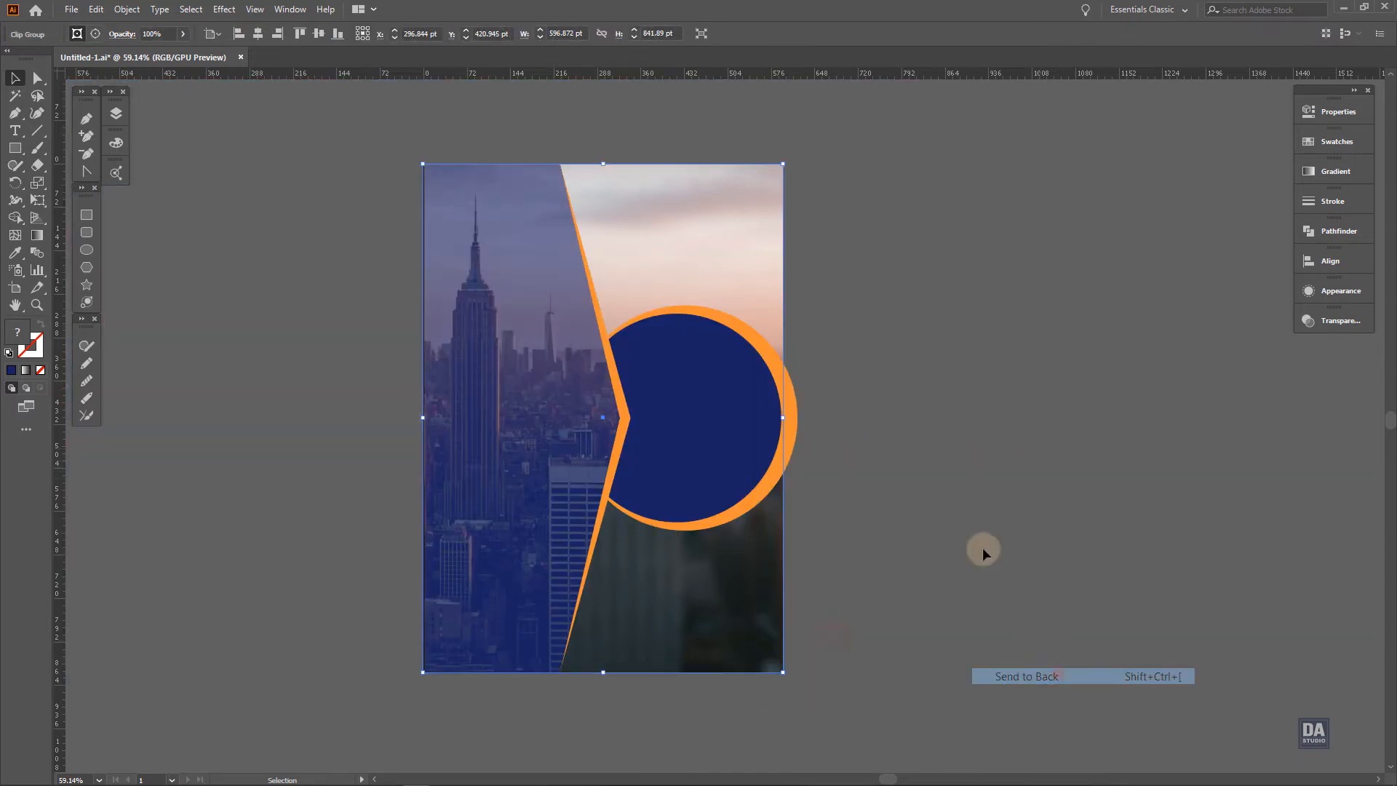
left_click(950, 455)
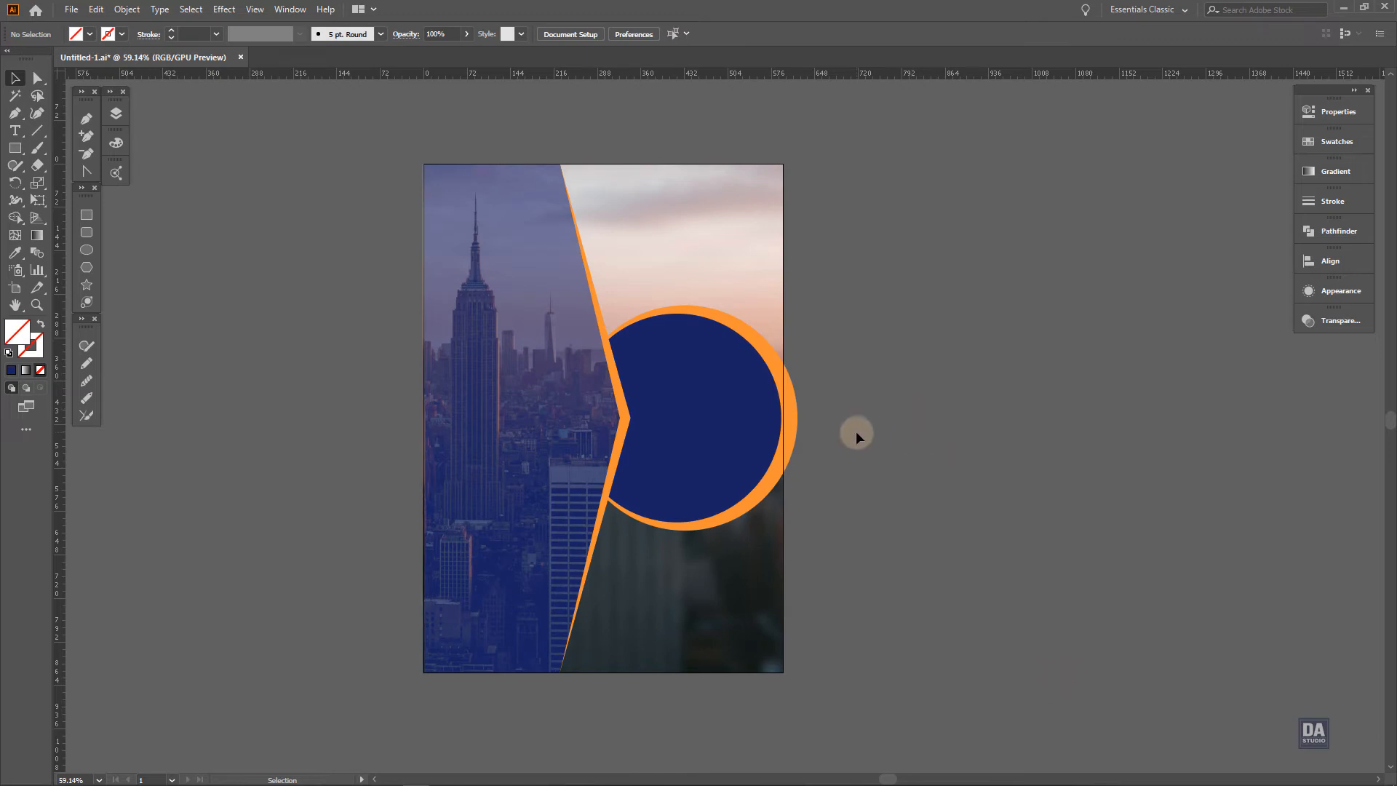
Add the office photo of a man holding a coffee cup beside the artboard
key("space")
left_click_drag(894, 450, 780, 469)
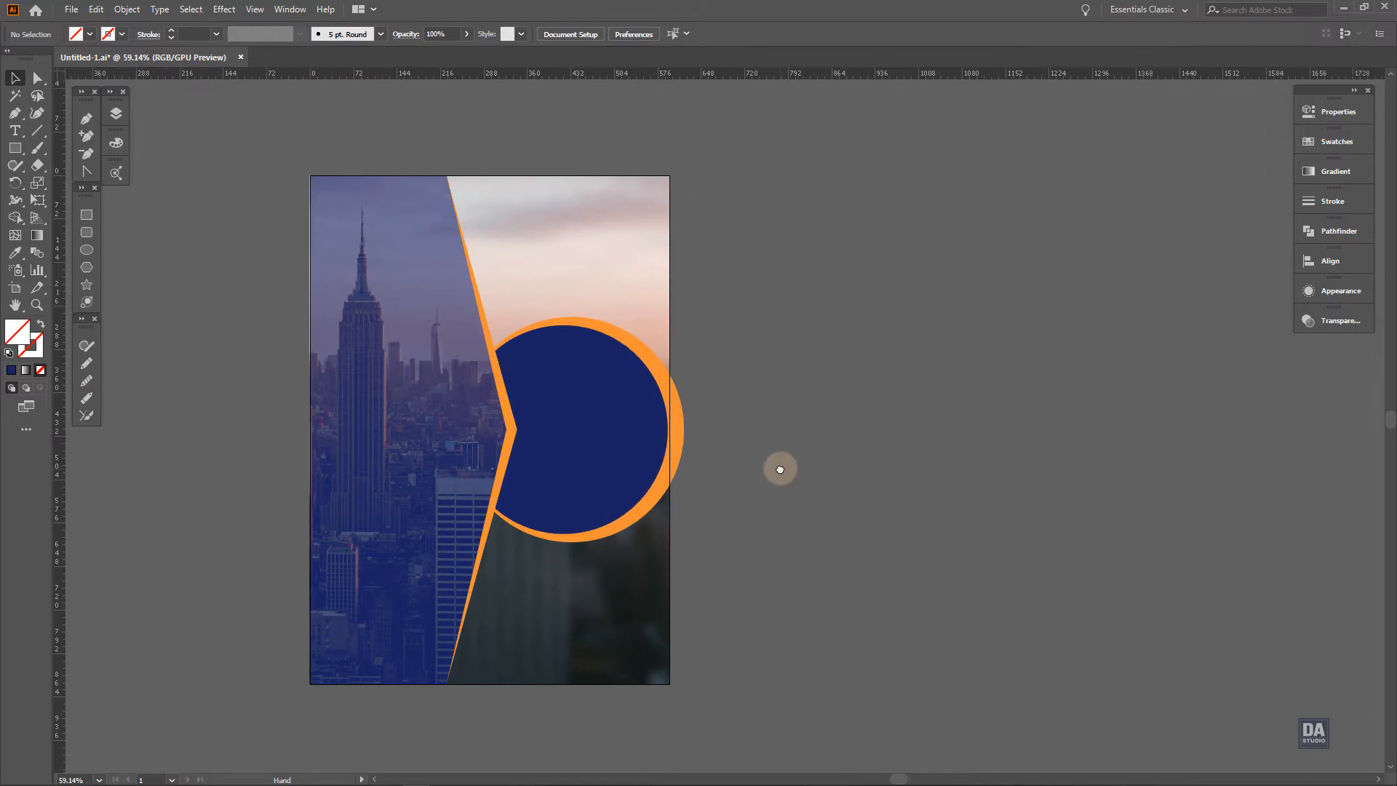
left_click(810, 622)
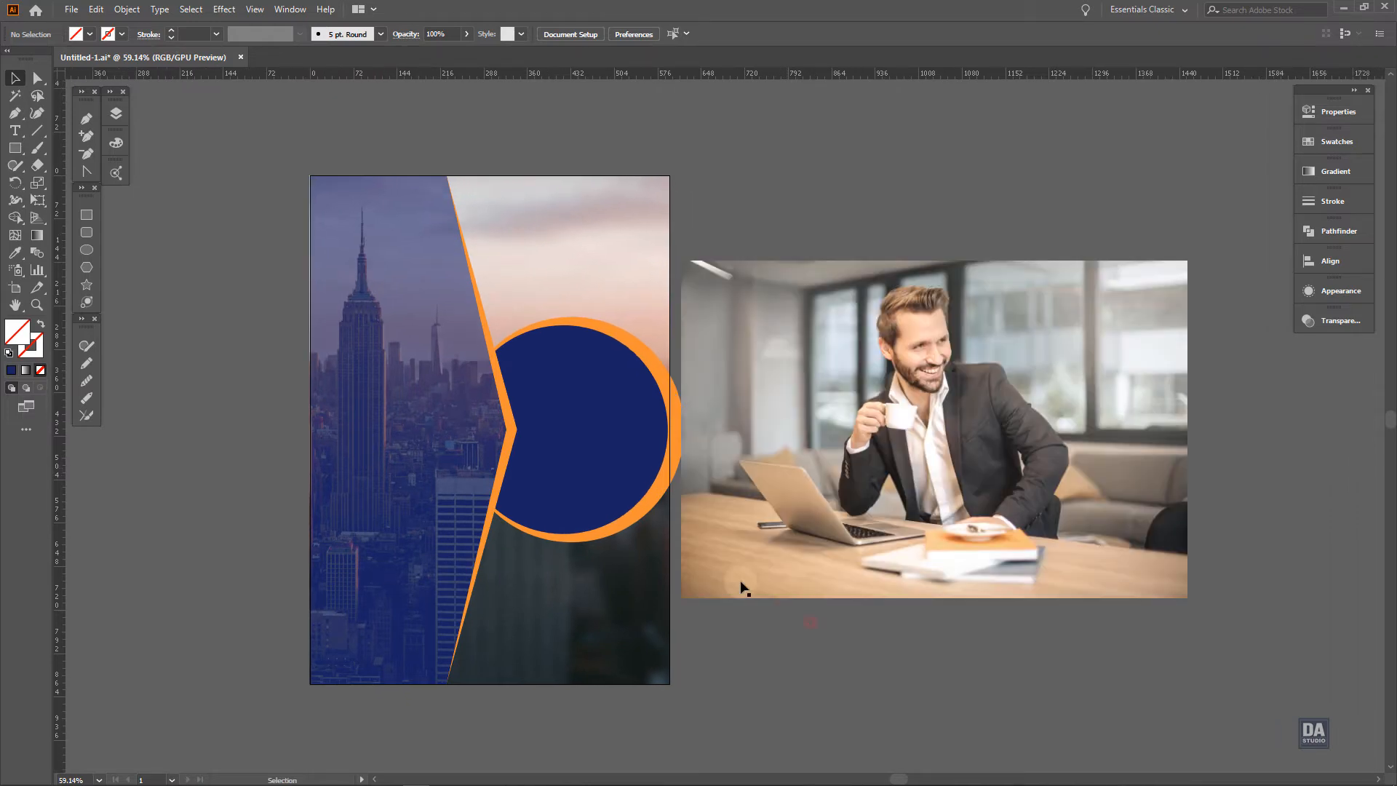
Copy the navy circle, paste the duplicate and position it over the man in the office photo
key("v")
left_click(617, 471)
left_click(100, 10)
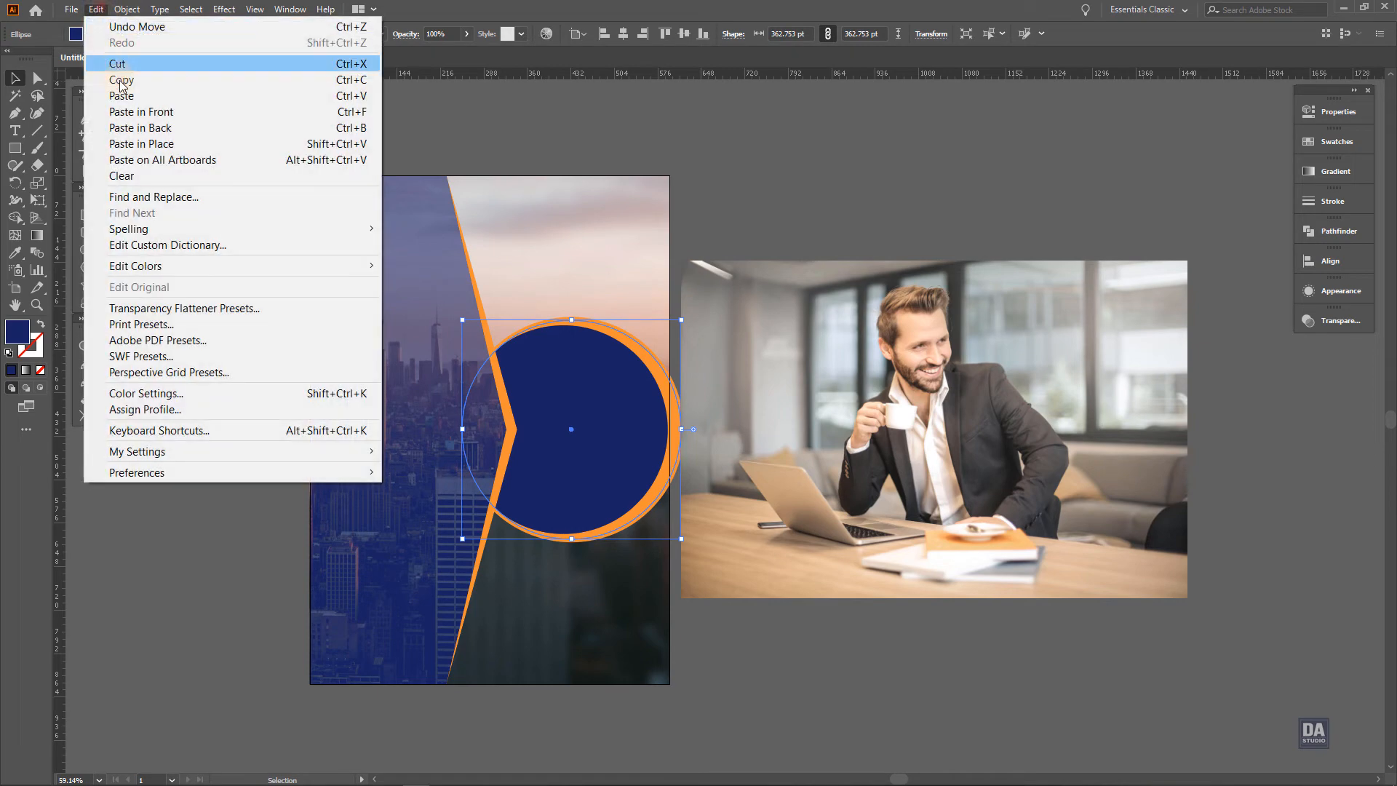
left_click(120, 81)
left_click(719, 609)
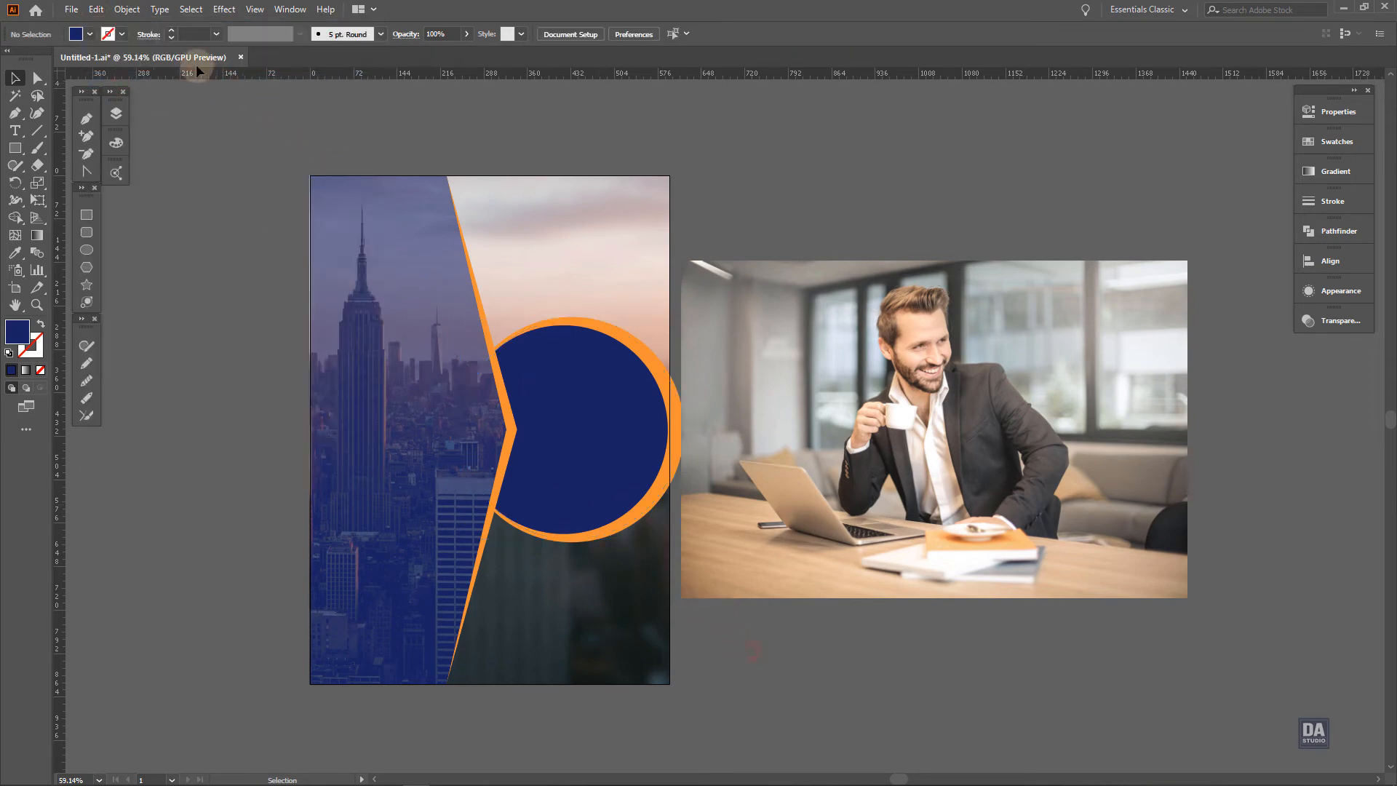
left_click(96, 9)
left_click(120, 102)
left_click_drag(670, 475, 922, 487)
Scale the office photo to about 667 by 444 pt and centre the man behind the circle copy
left_click_drag(1099, 515, 1098, 557)
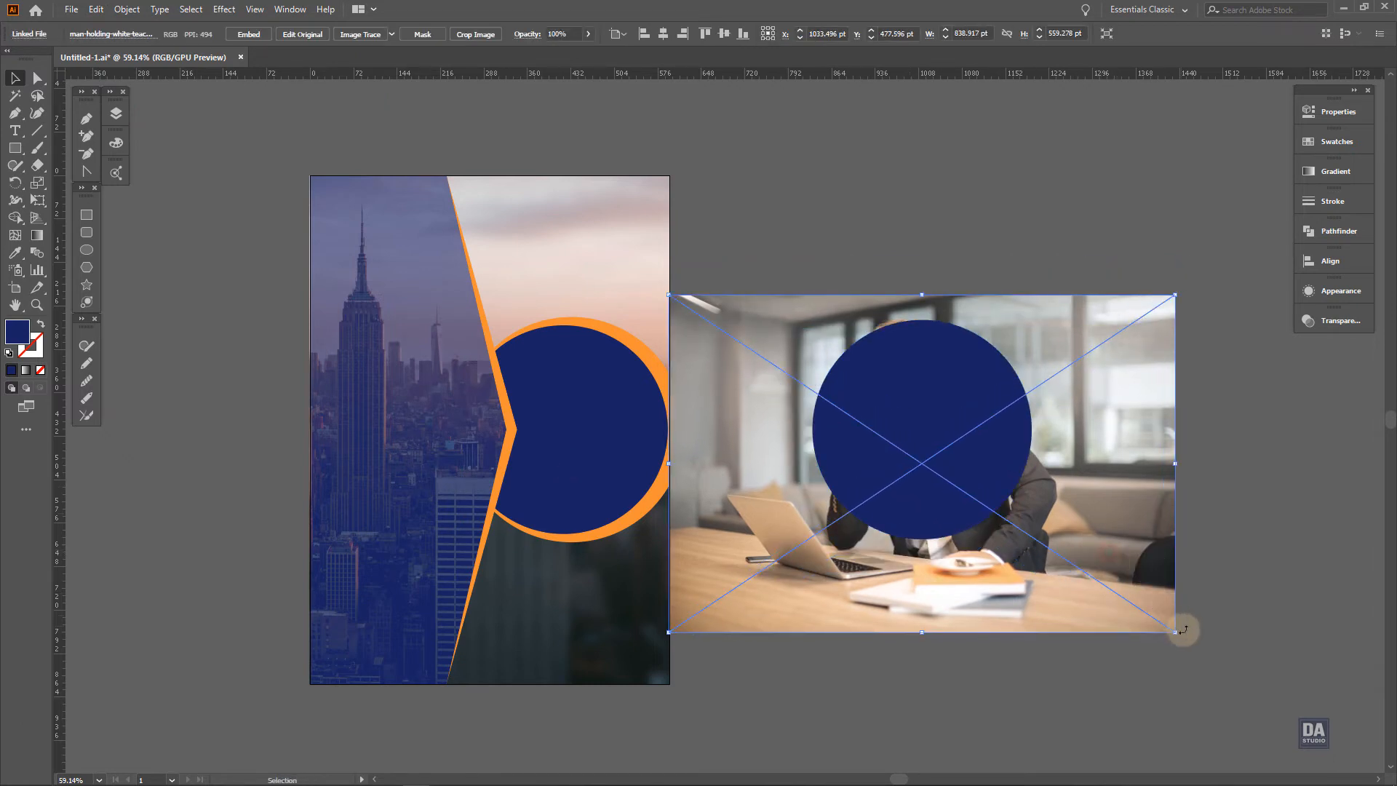
left_click_drag(1183, 630, 1075, 562)
left_click_drag(1014, 538, 1070, 566)
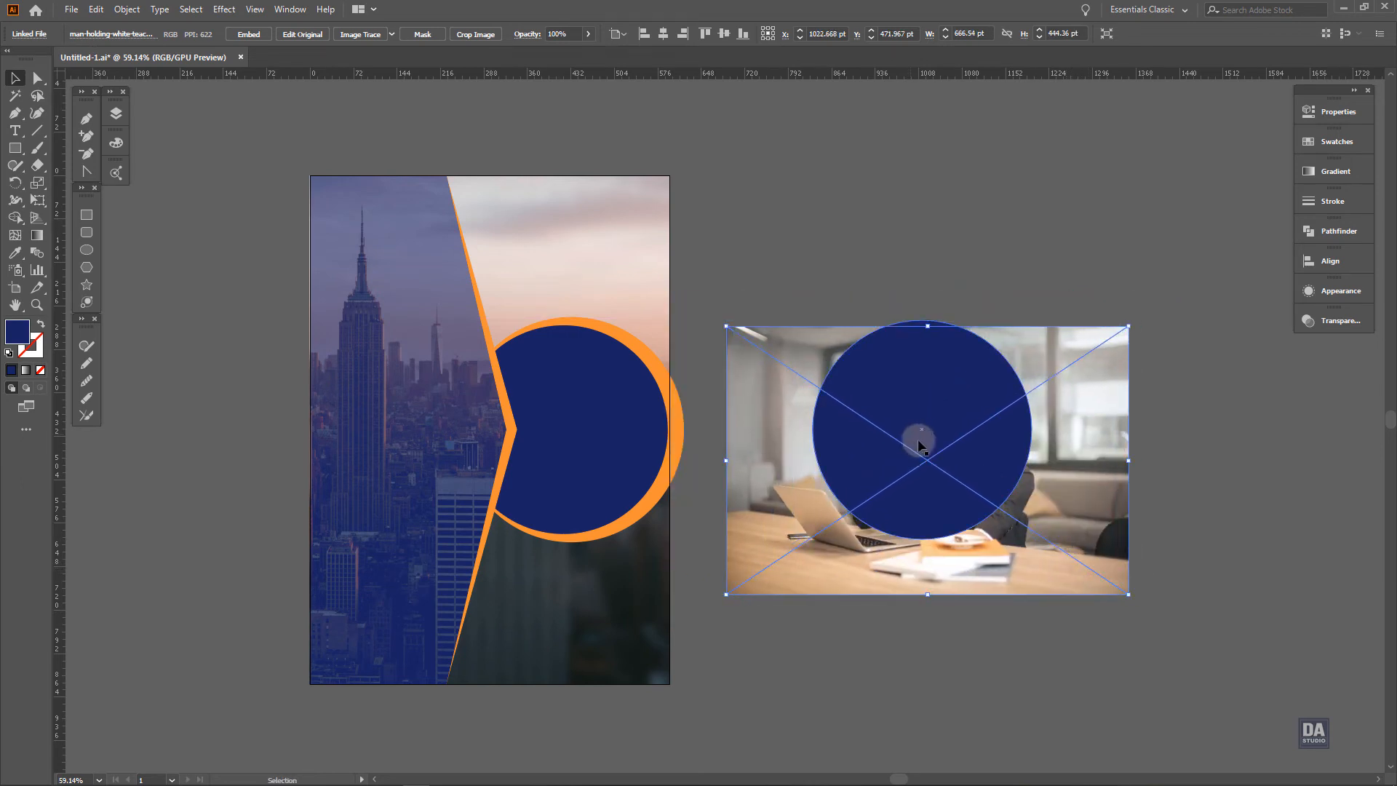
Clip the office photo to the navy circle copy with a clipping mask
left_click(941, 493, "shift")
right_click(942, 494)
left_click(985, 623)
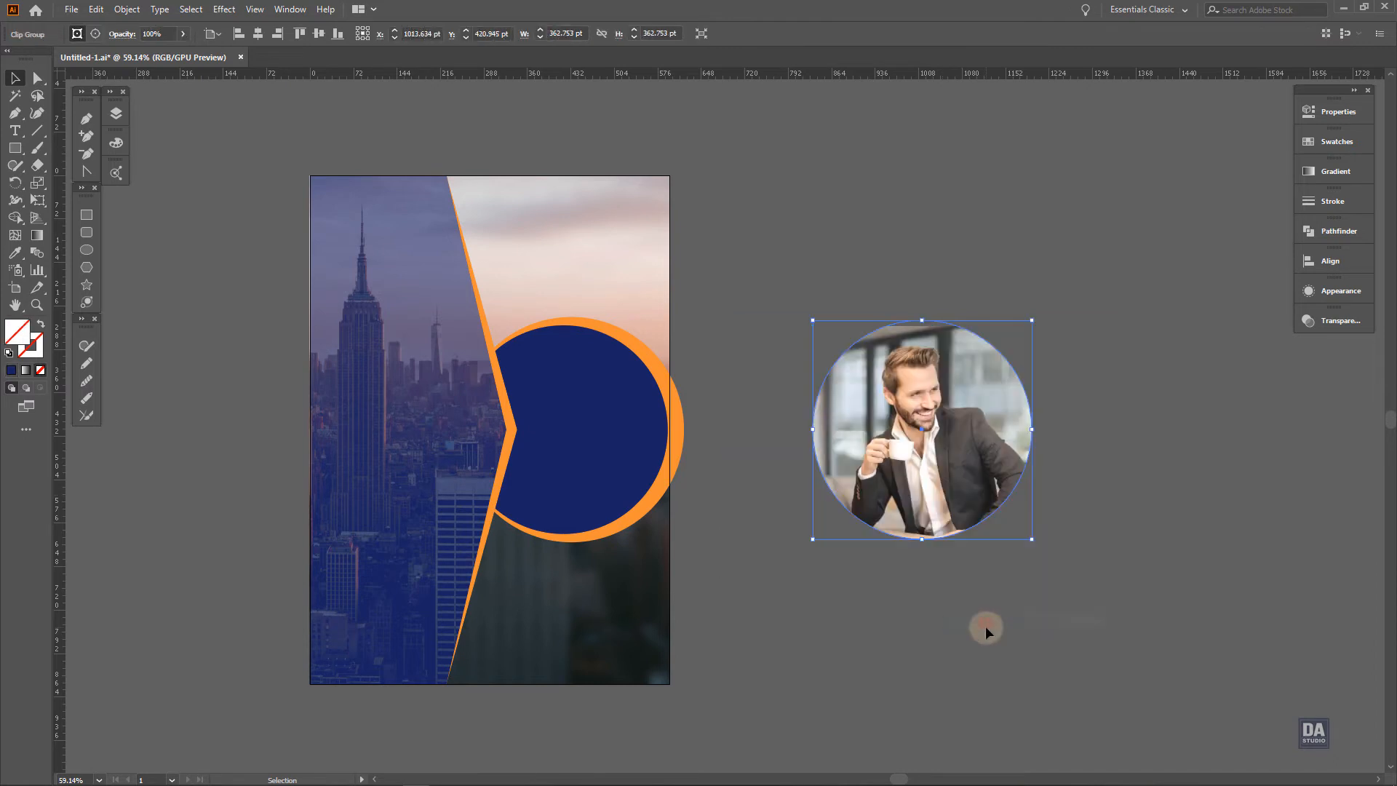
left_click(987, 601)
Move the circular photo over the cover's navy circle and arrange it behind the angular navy panel and orange edge
left_click_drag(913, 494, 613, 487)
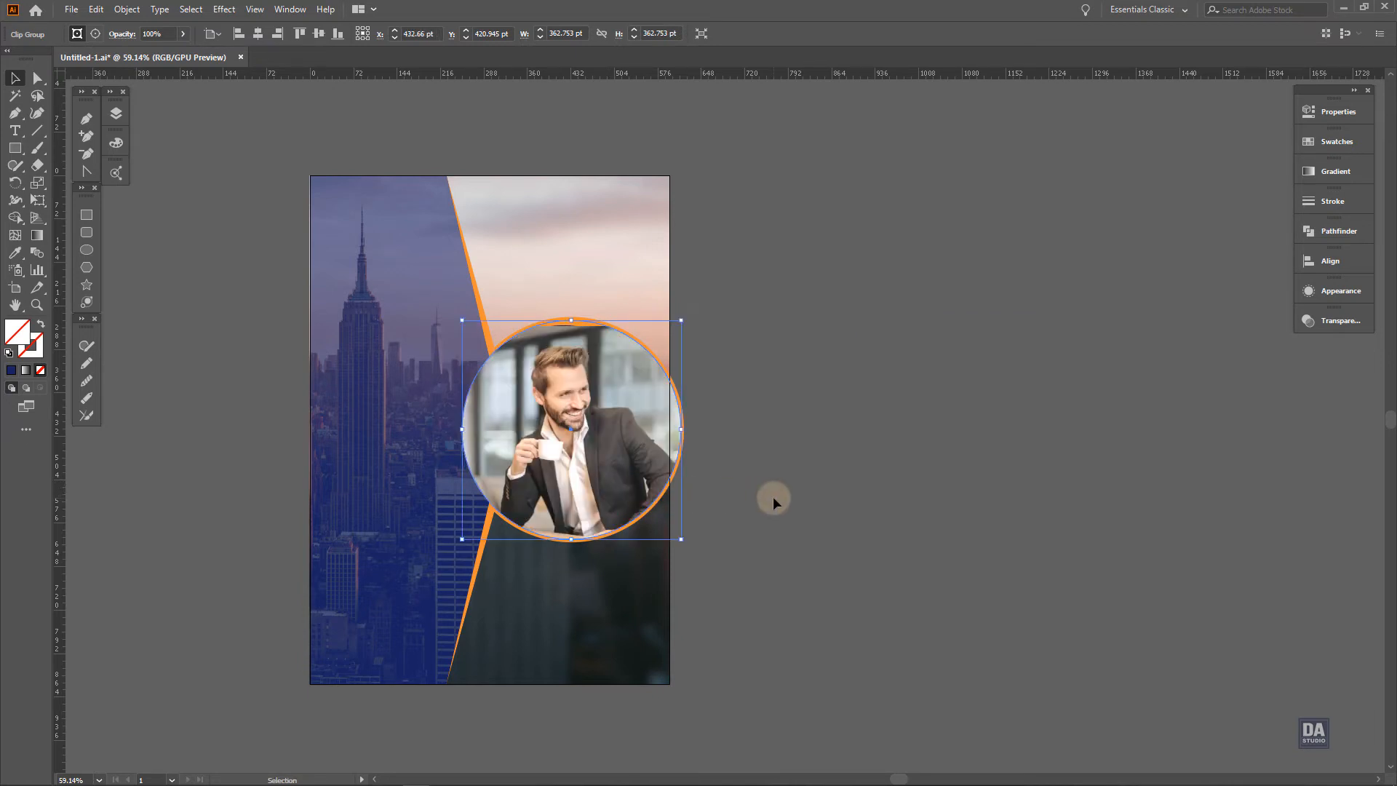
key("a")
key("ctrl+[")
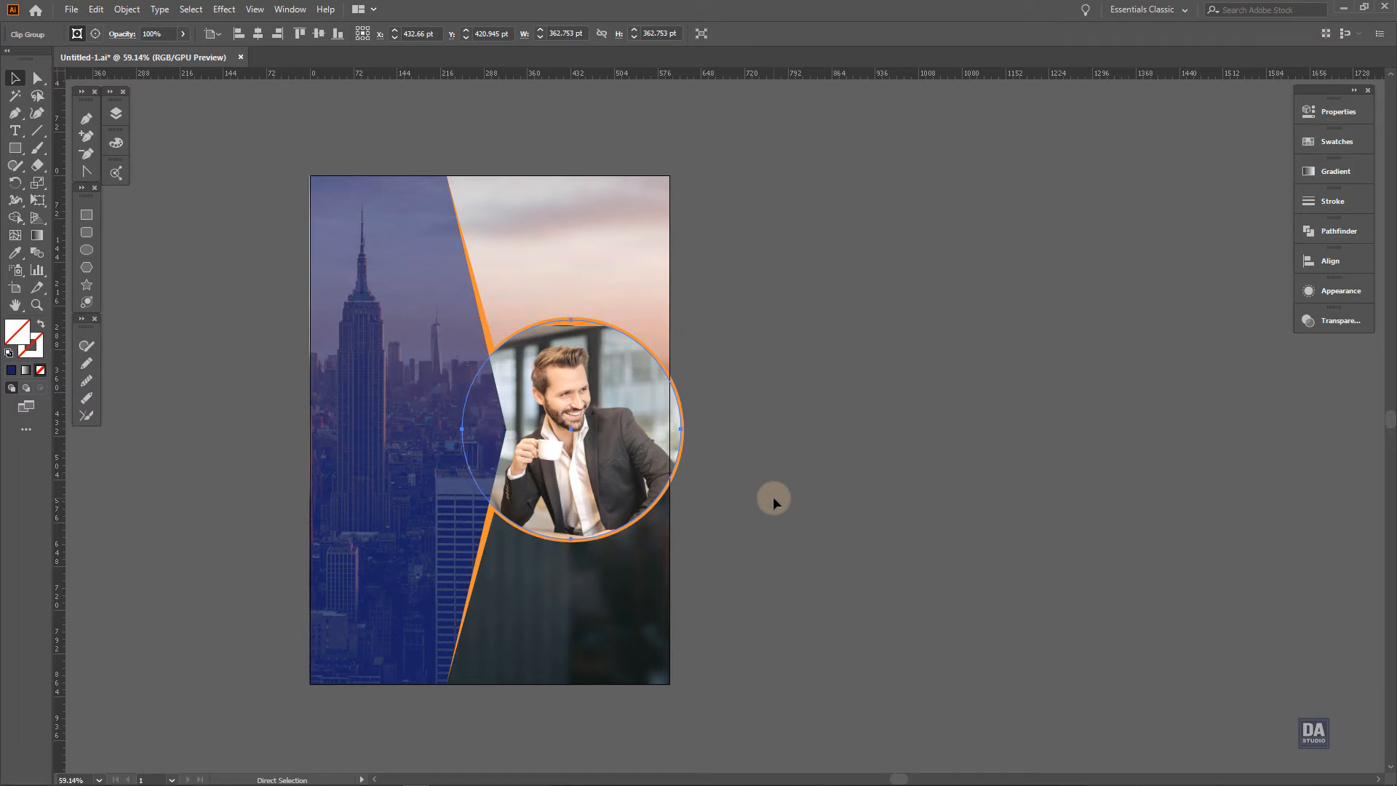
key("ctrl+[")
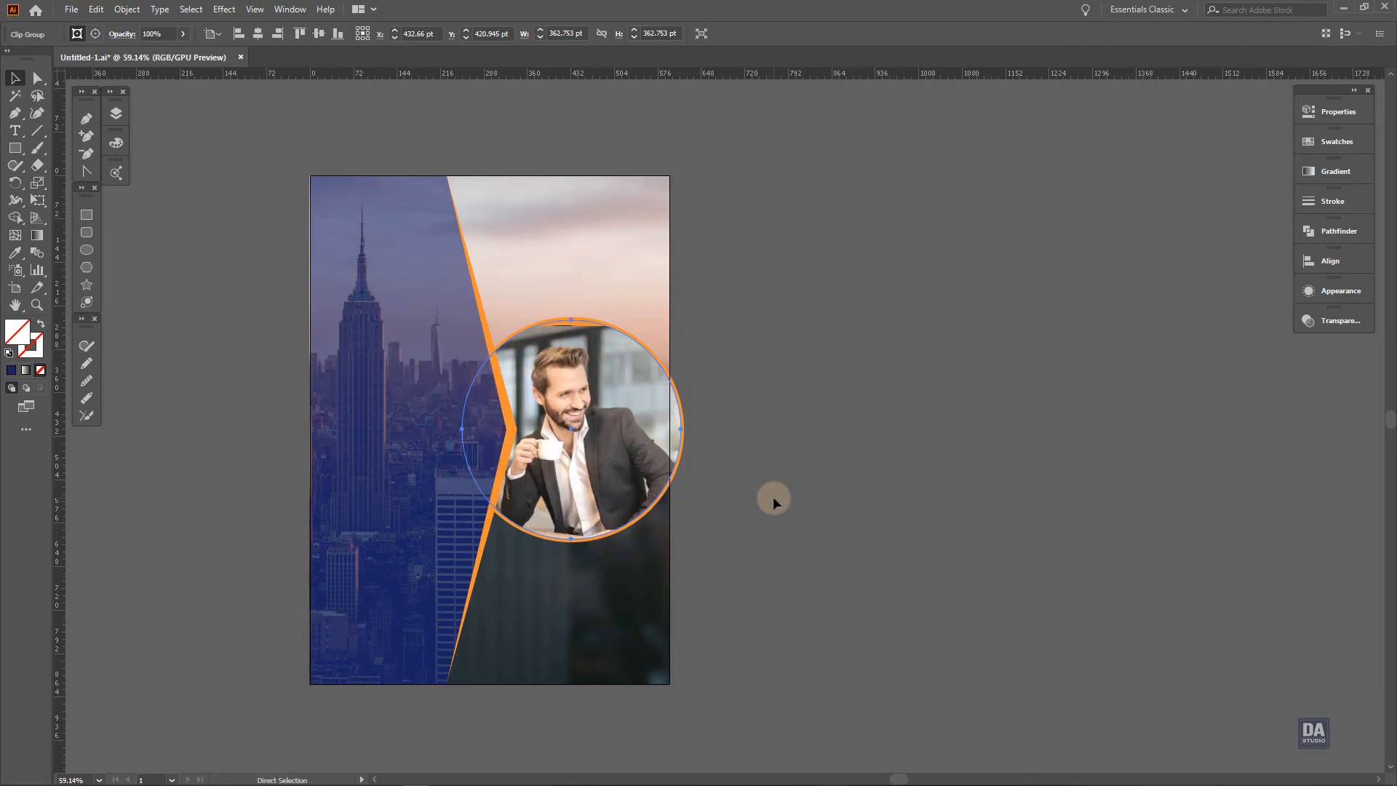
key("ctrl+]")
key("v")
left_click(786, 495)
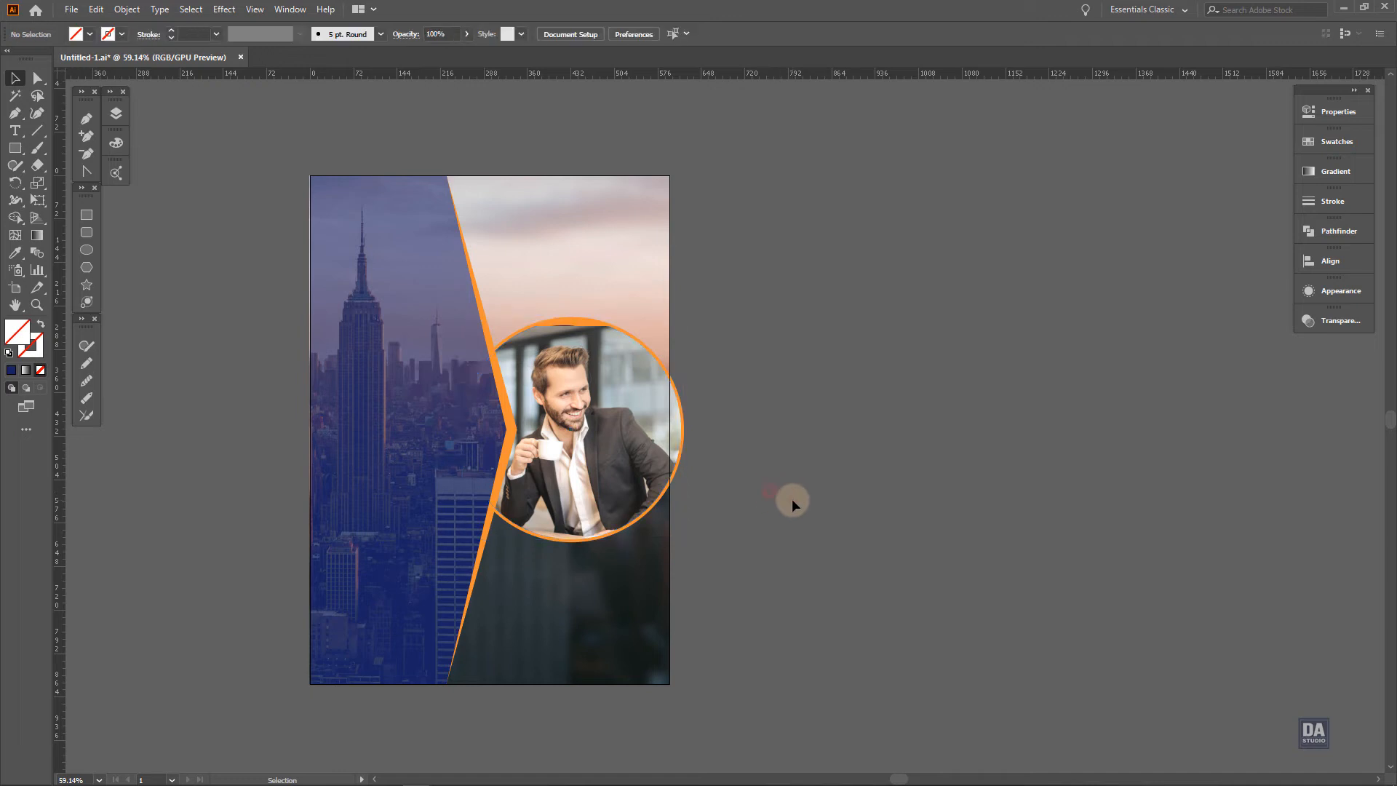
key("ctrl+z")
key("ctrl+[")
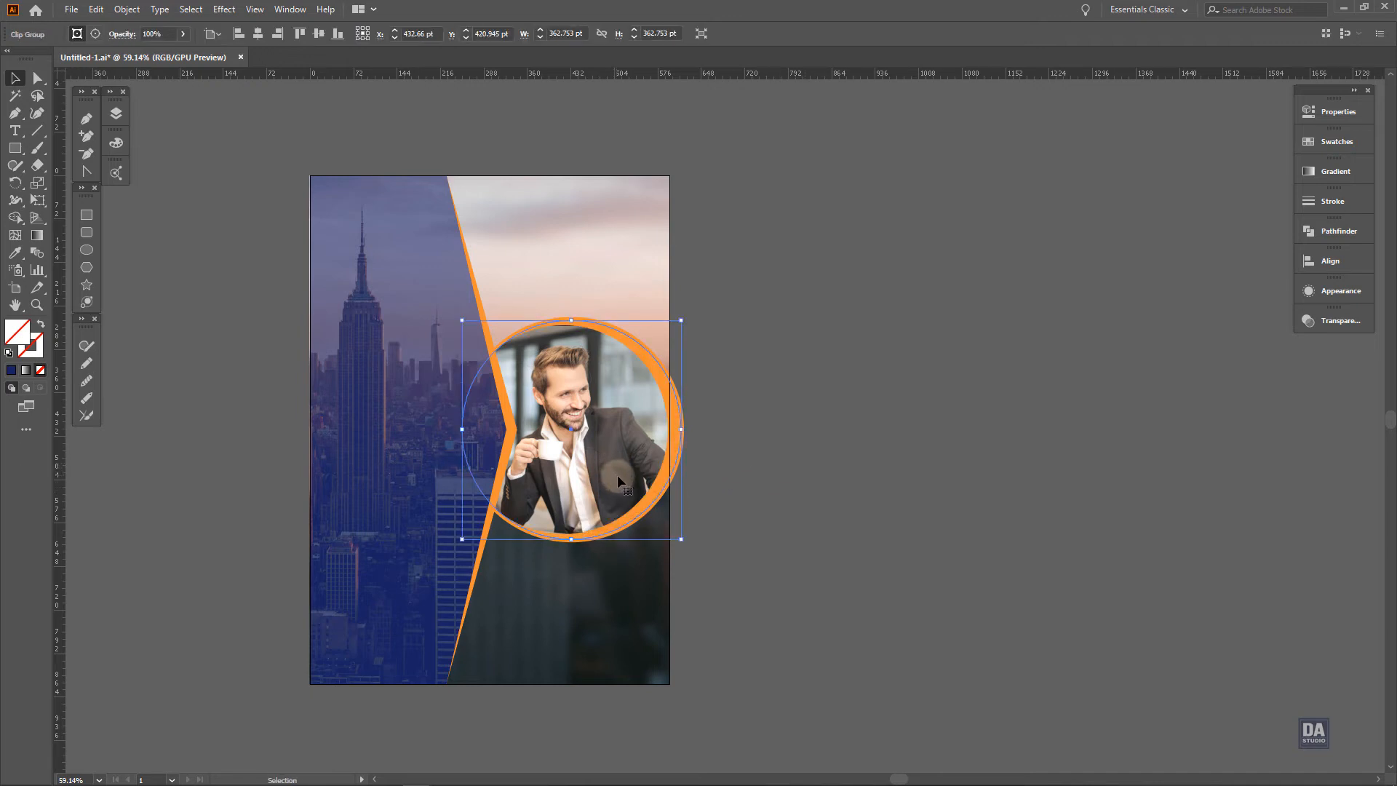
Scale the circular photo to about 351 pt across and shift it slightly left within the orange crescent
left_click_drag(681, 539, 678, 536)
key("ctrl+z")
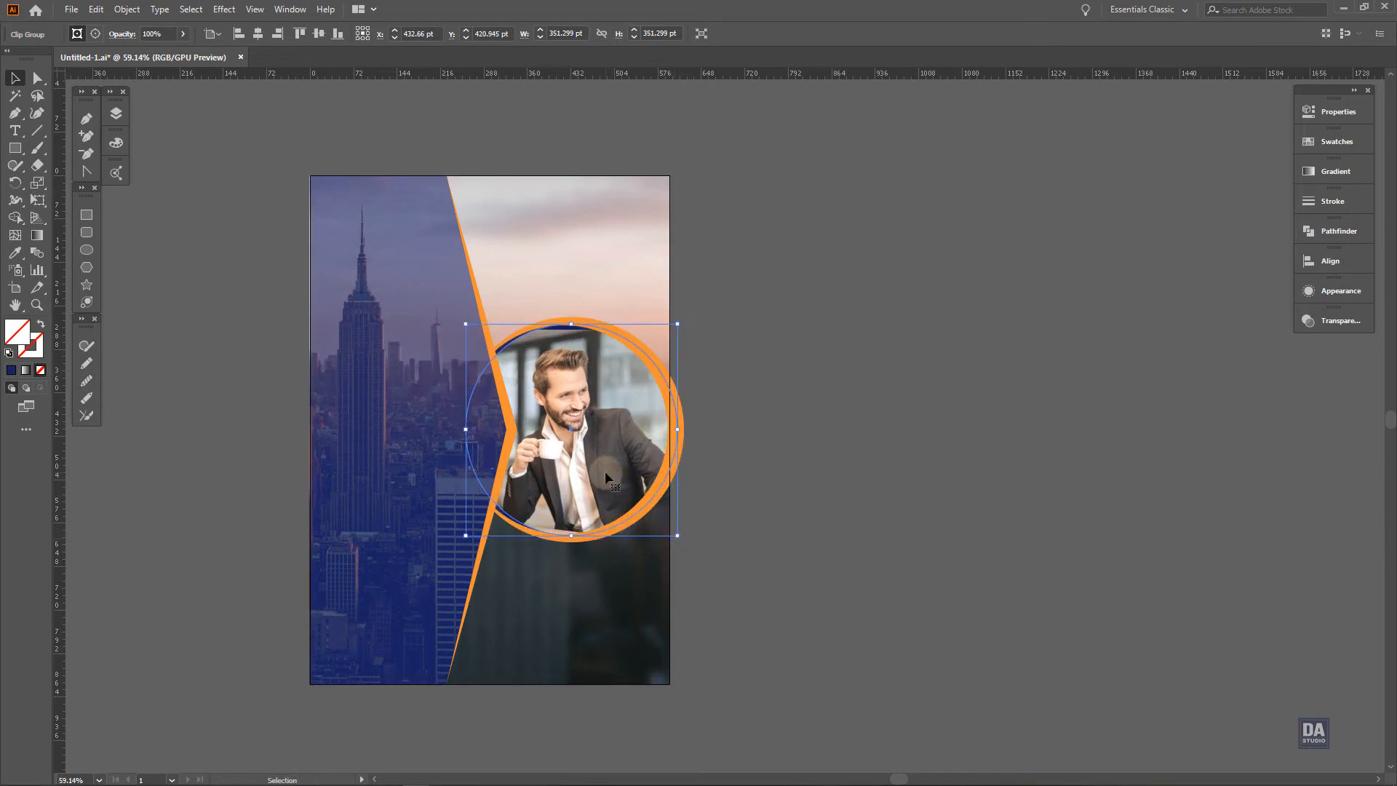
left_click_drag(605, 473, 601, 470)
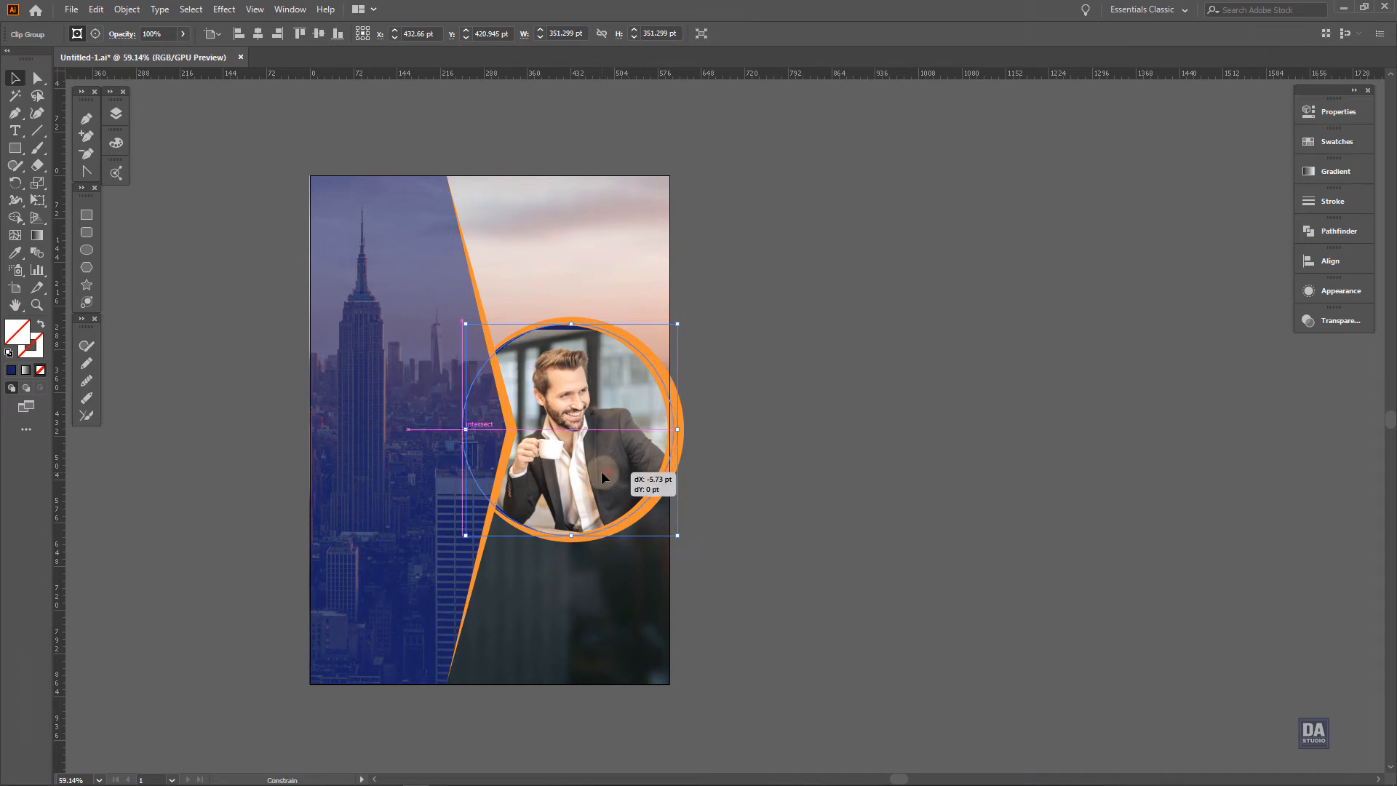
left_click(790, 492)
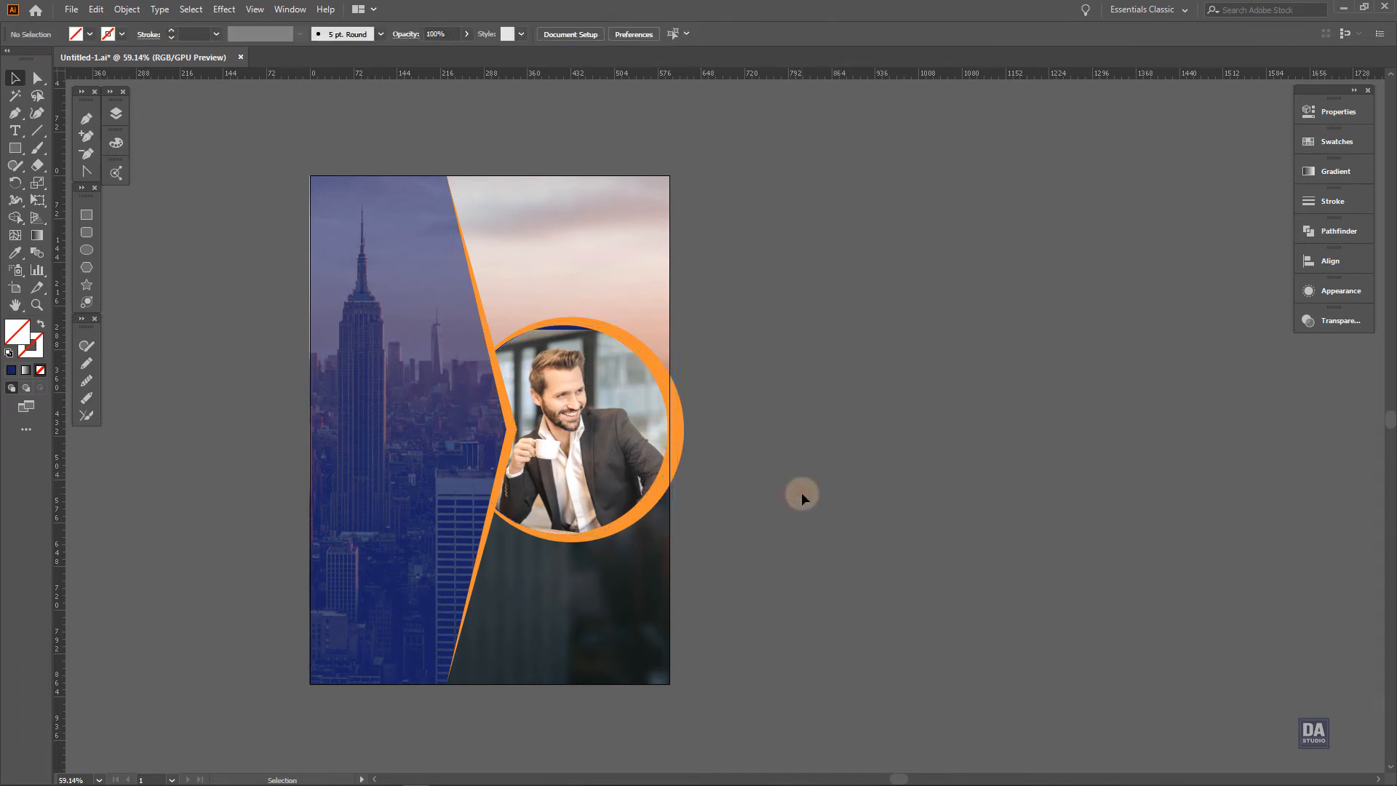
Scale the man's photo inside its circular clip group to about 592 by 395 pt and exit isolation
double_click(605, 470)
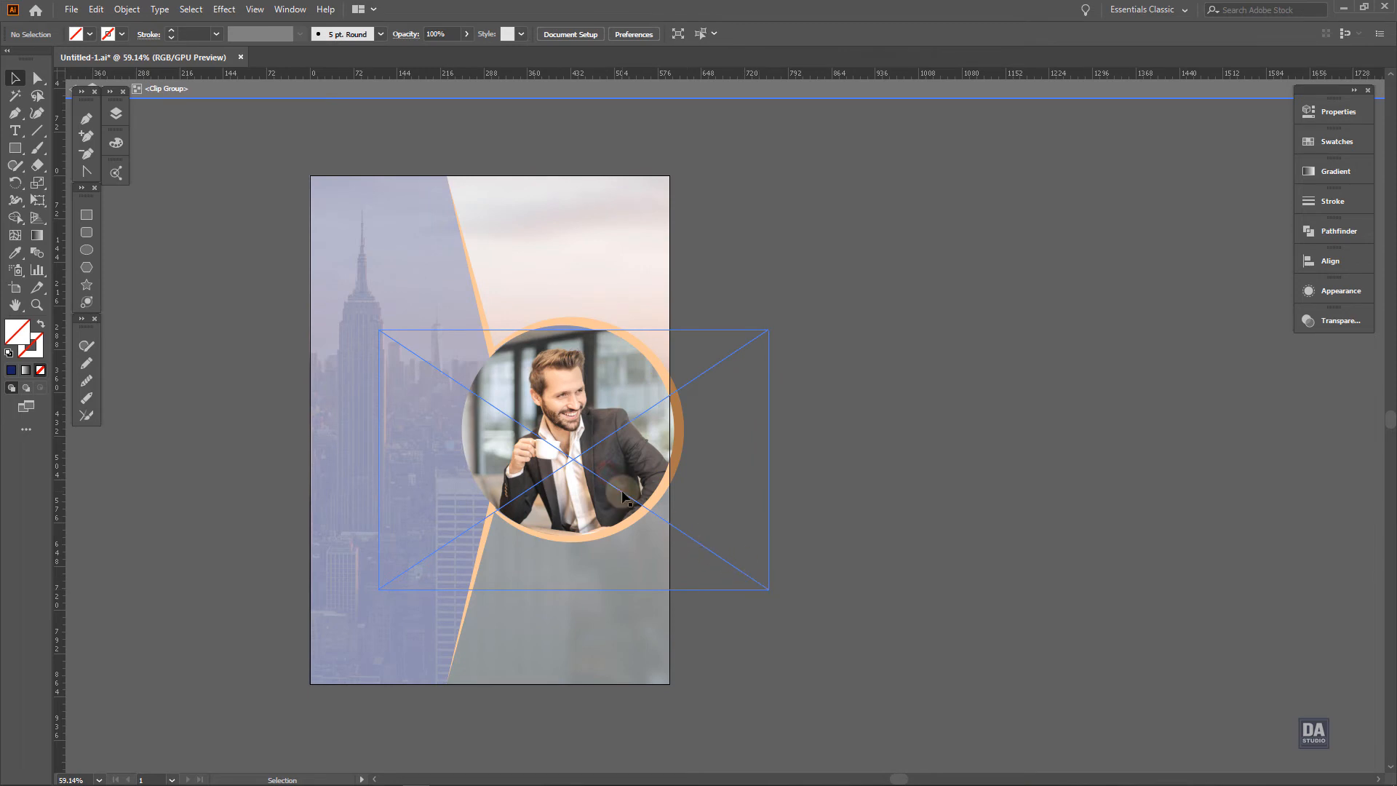
left_click(765, 587)
left_click_drag(766, 587, 722, 532)
key("ctrl+shift+a")
double_click(825, 523)
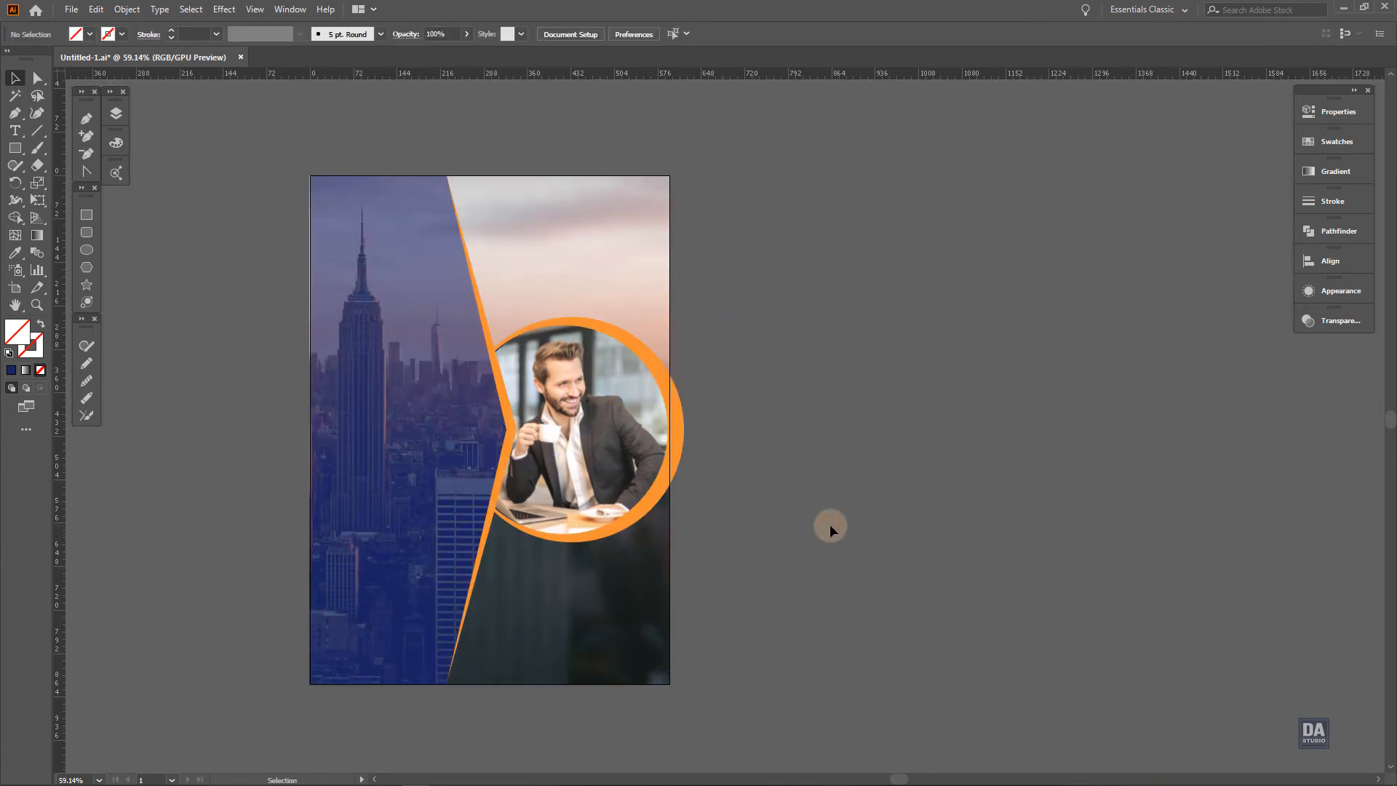
Nudge the man's photo 3 pt to the right inside its circular mask and exit isolation
key("a")
left_click(595, 484)
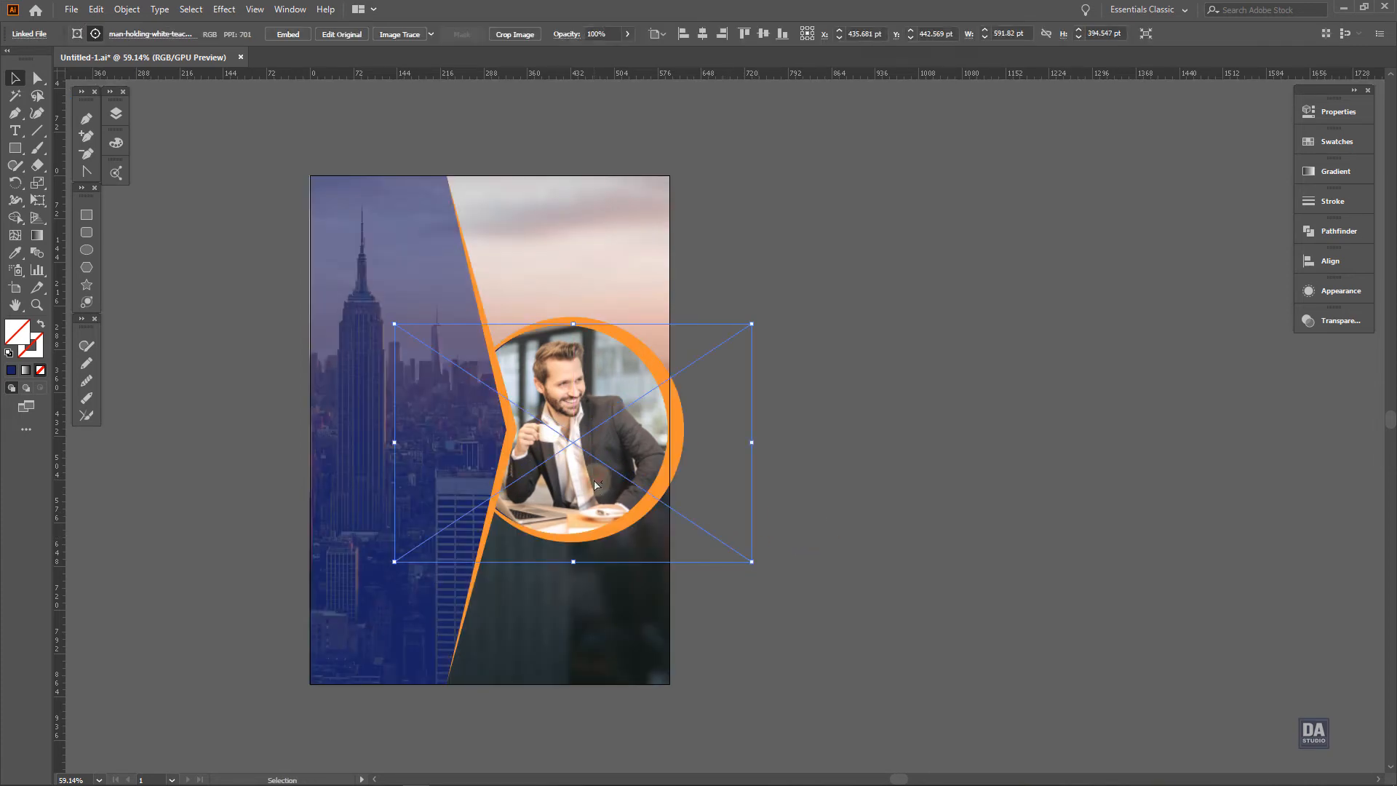
double_click(595, 484)
double_click(592, 478)
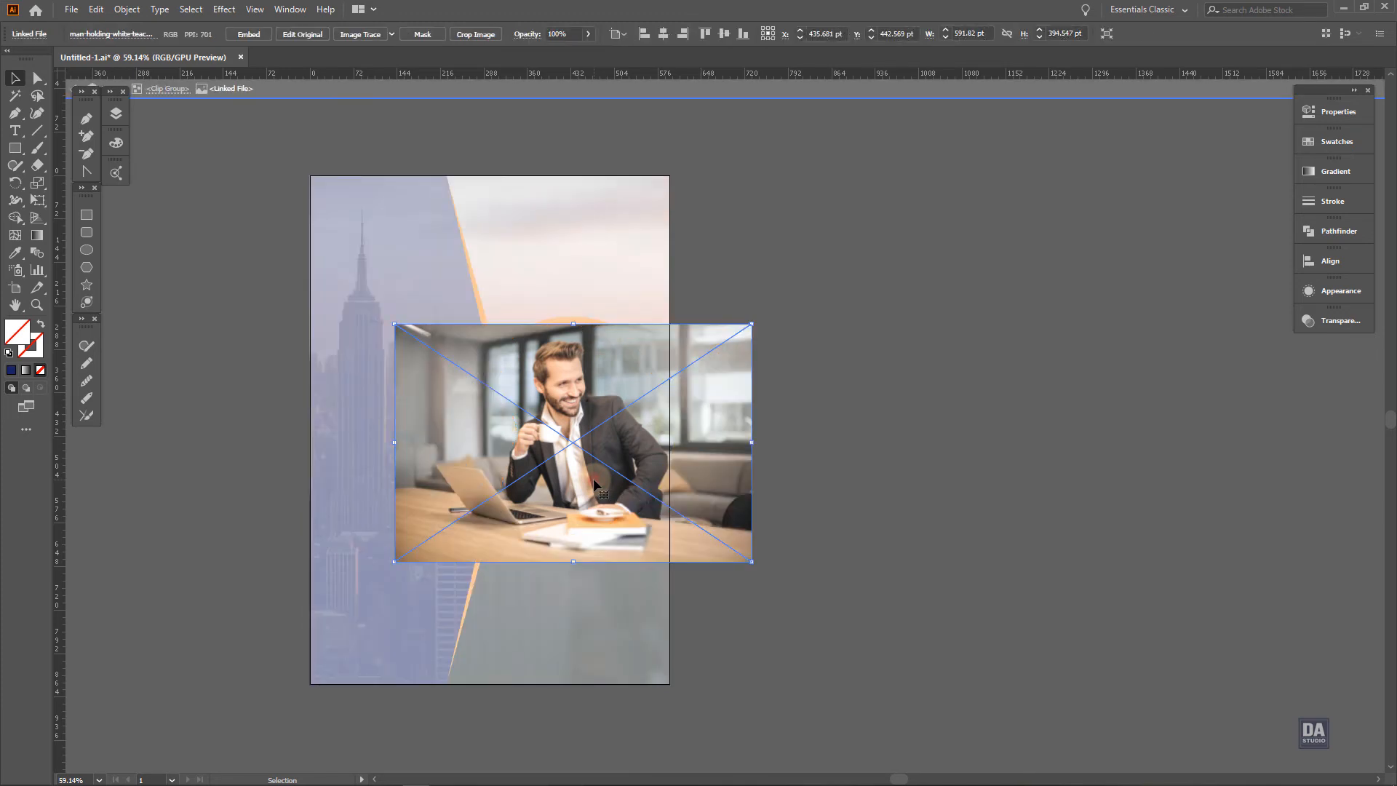
key("Right")
key("Right")
key("Right")
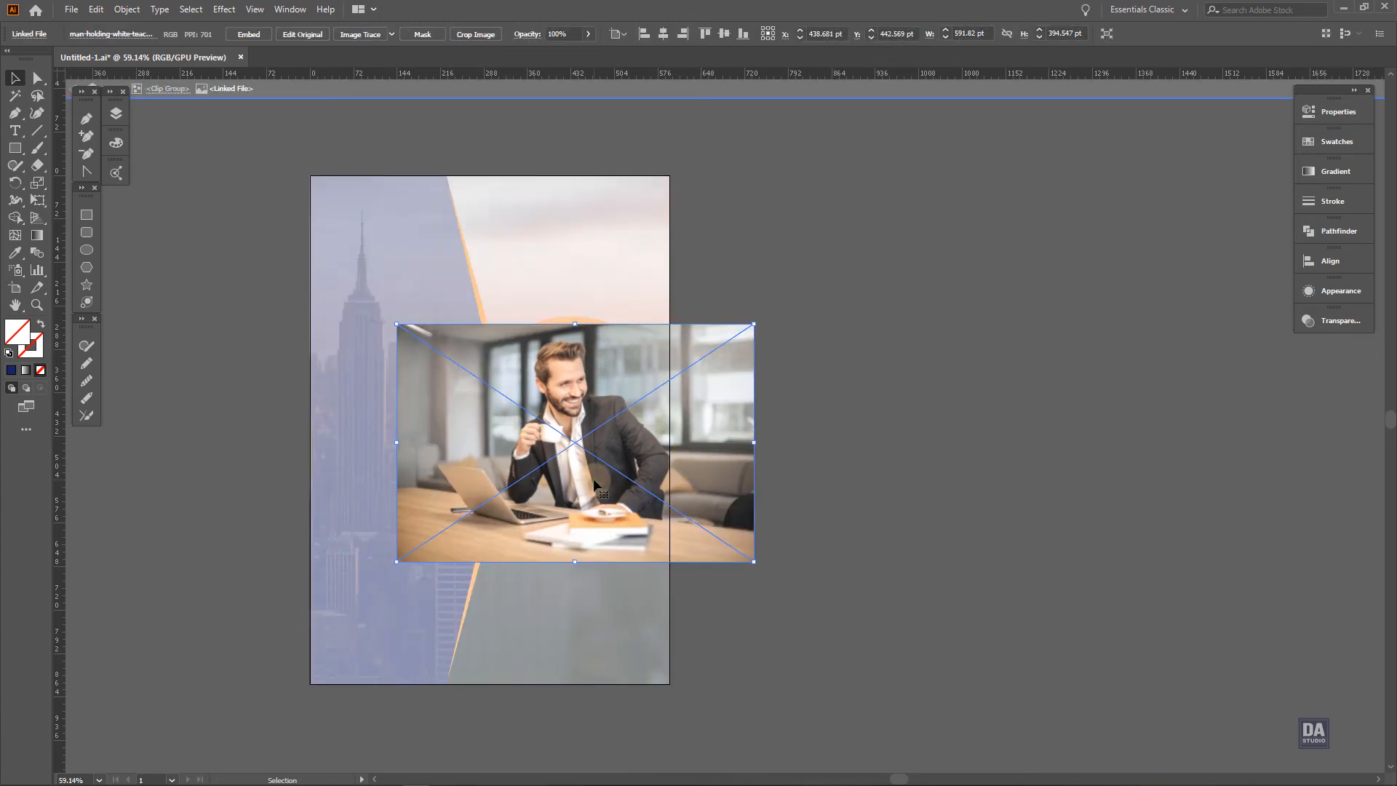
double_click(843, 495)
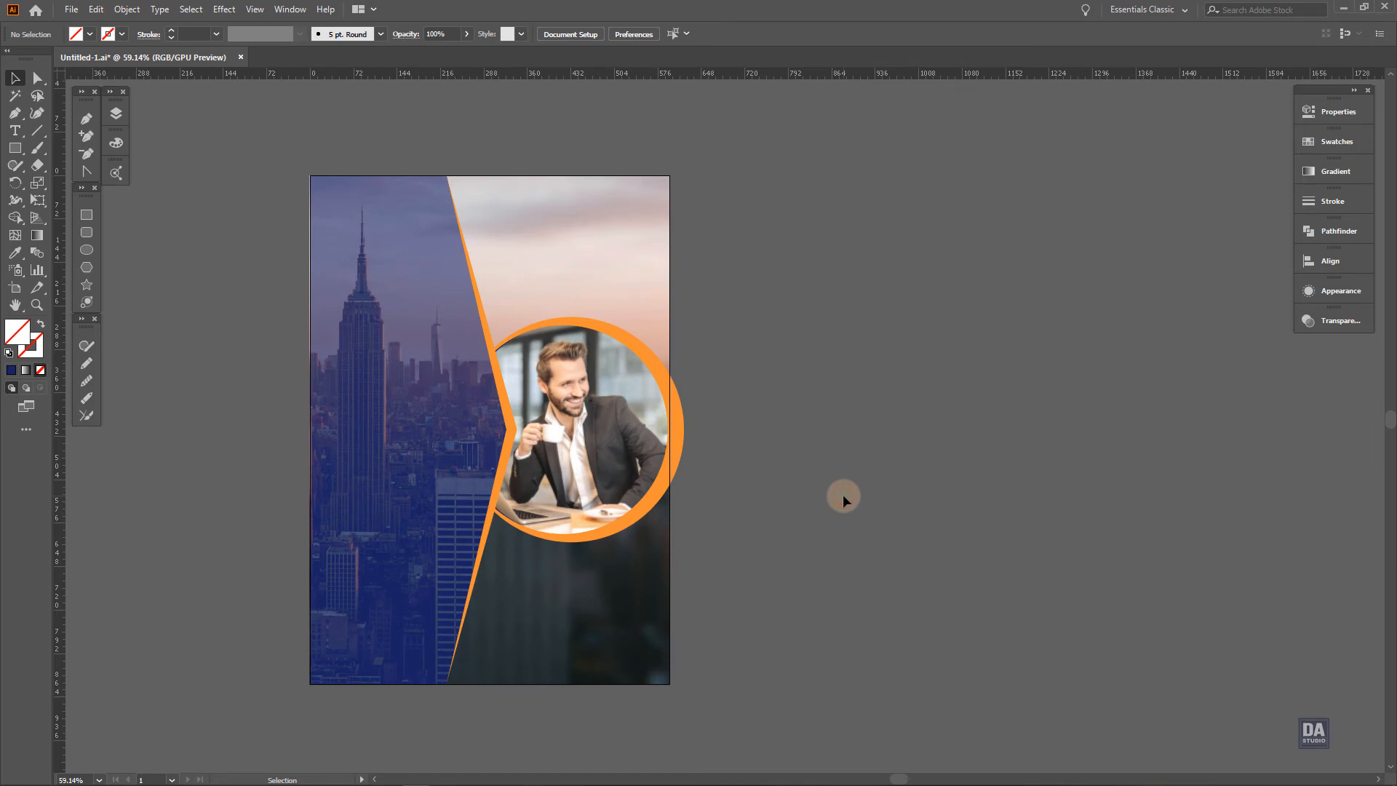
Paste the prepared headings, option texts, contact info and logo beside the artboard
key("space")
left_click_drag(772, 509, 782, 513)
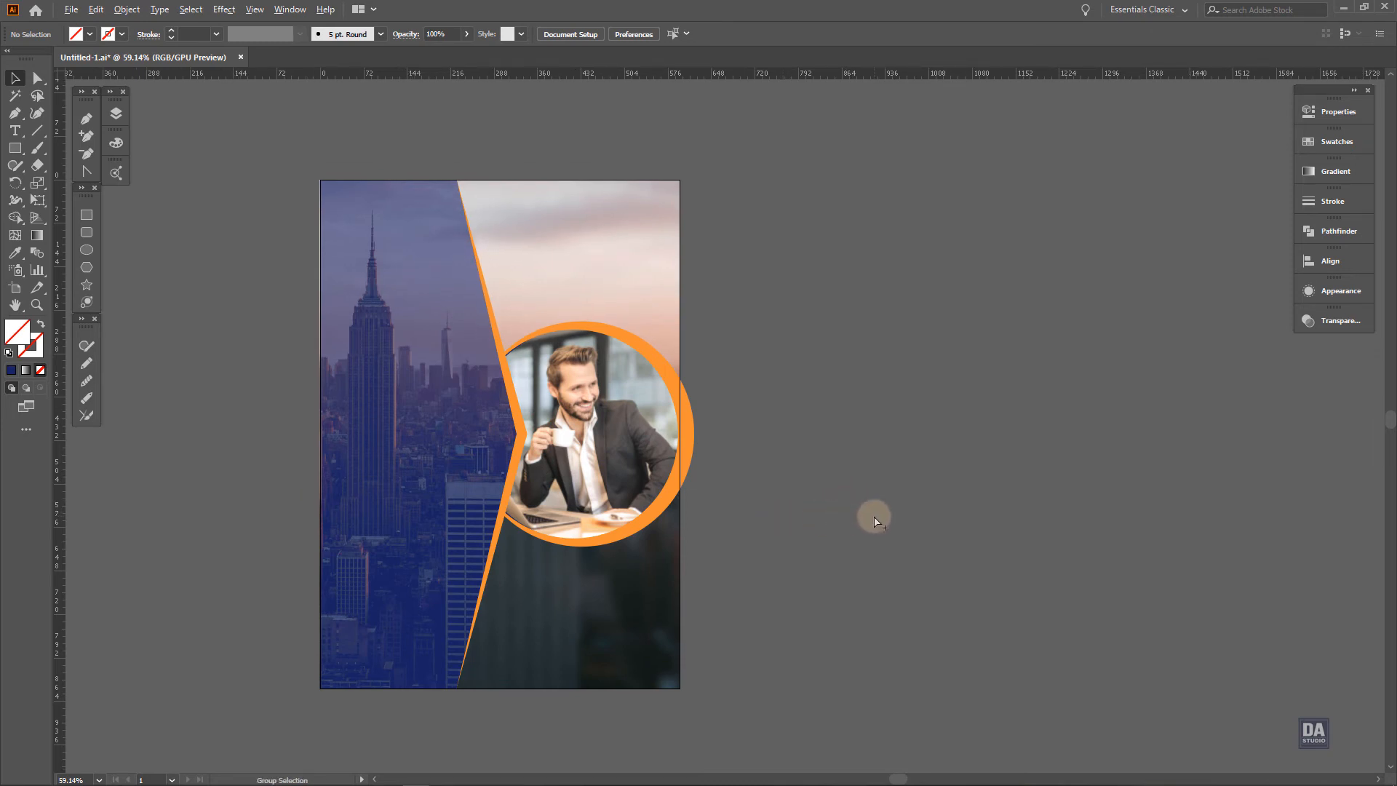
key("ctrl+v")
left_click(1191, 512)
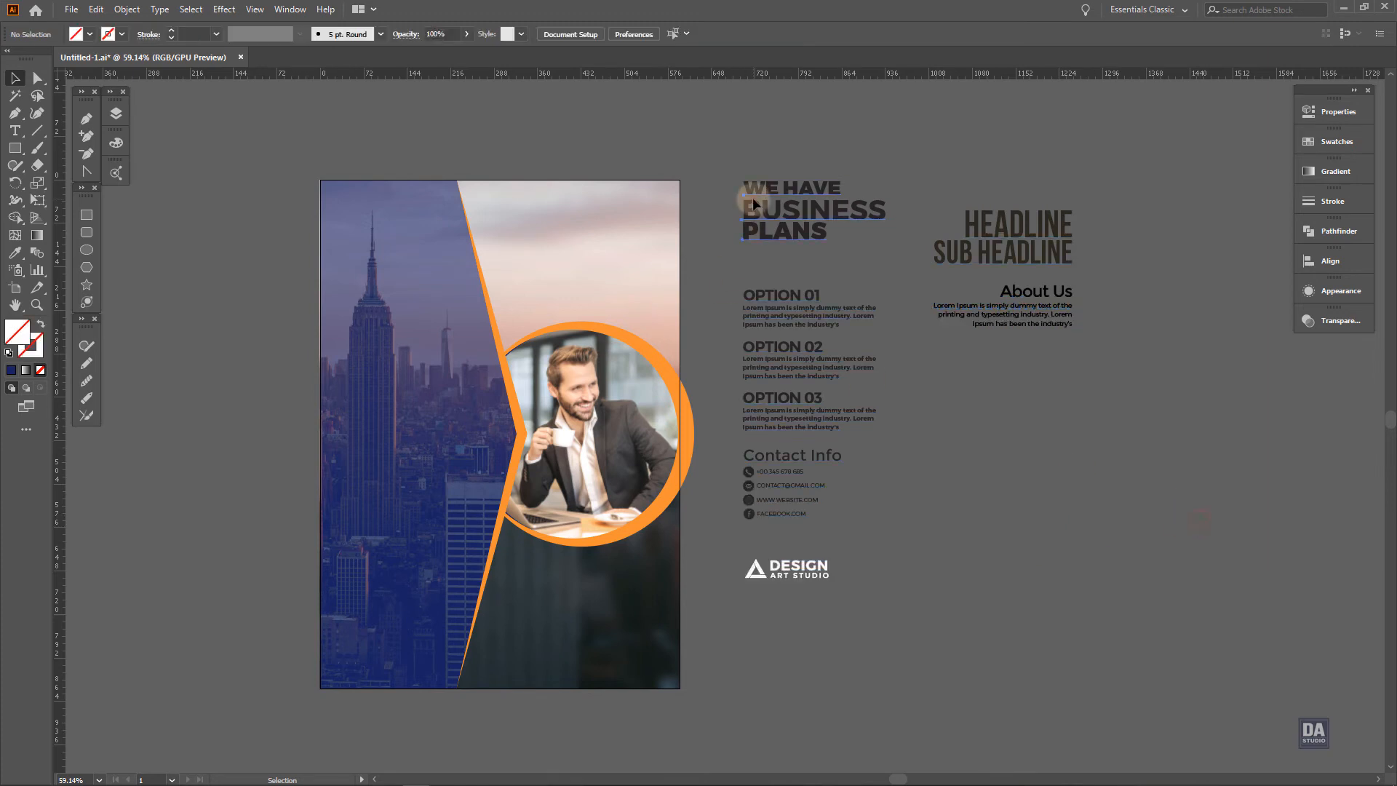
Move the "WE HAVE BUSINESS PLANS" heading onto the navy skyline panel and bring it to the front
left_click_drag(757, 193, 378, 351)
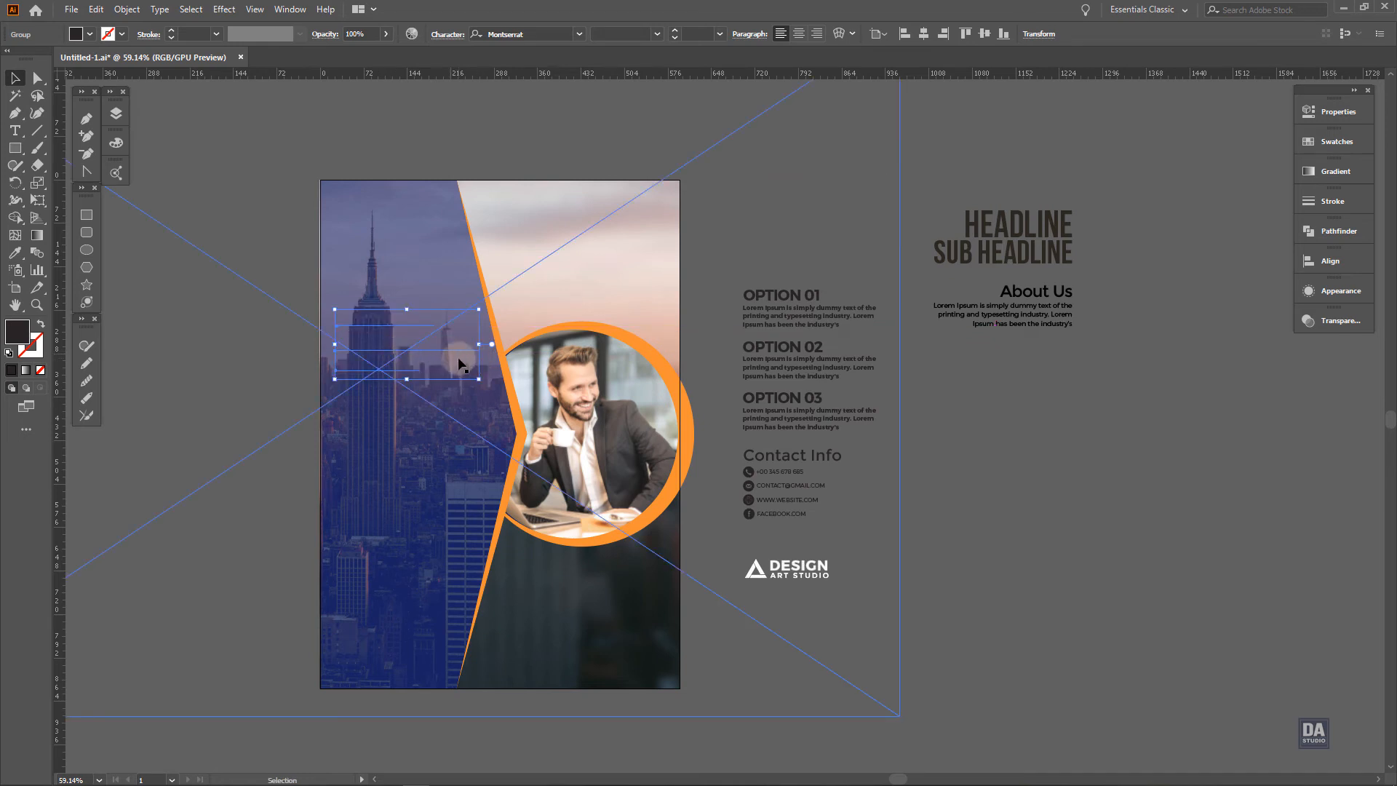
key("ctrl+shift+]")
left_click(763, 261)
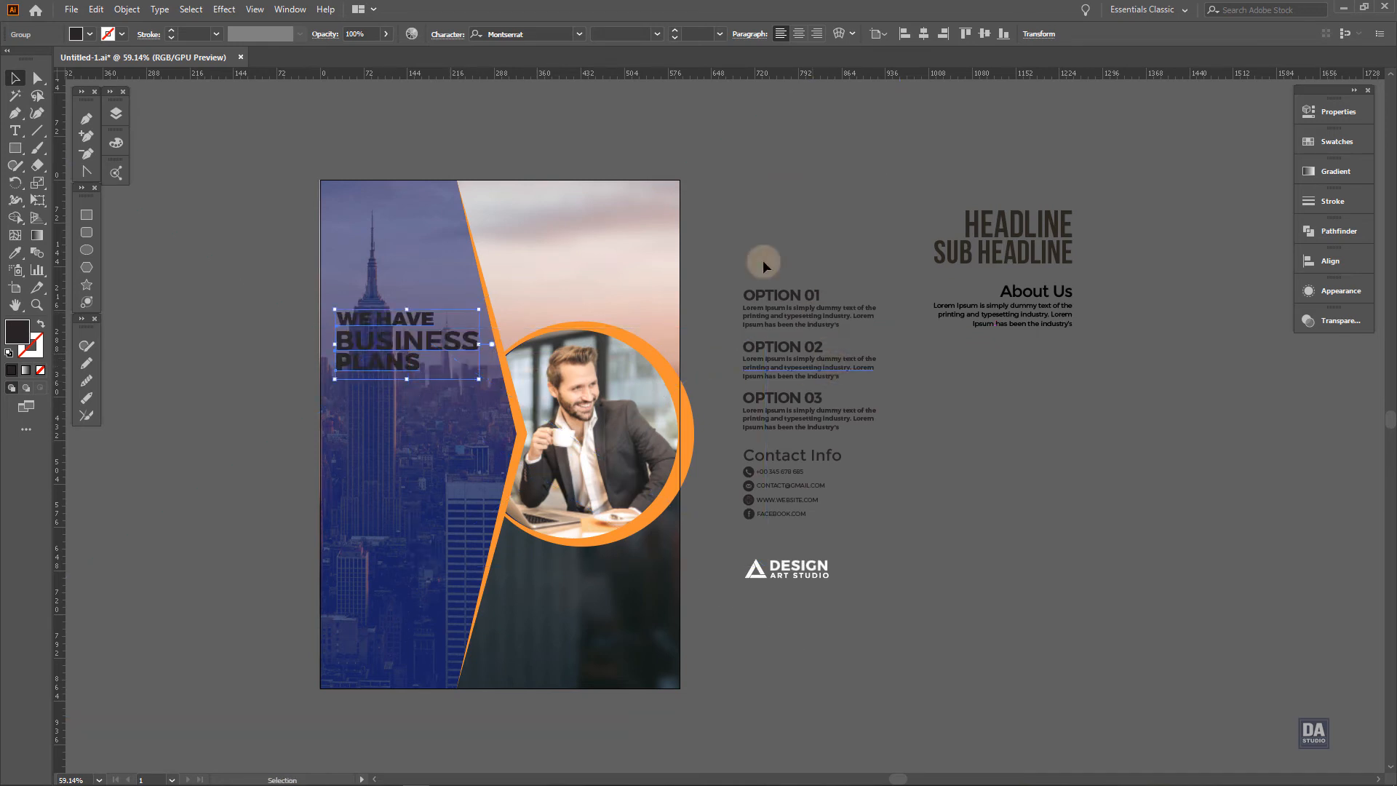
Bring all the remaining text blocks and the logo beside the artboard to the front
left_click_drag(1145, 617, 1146, 617)
right_click(1001, 483)
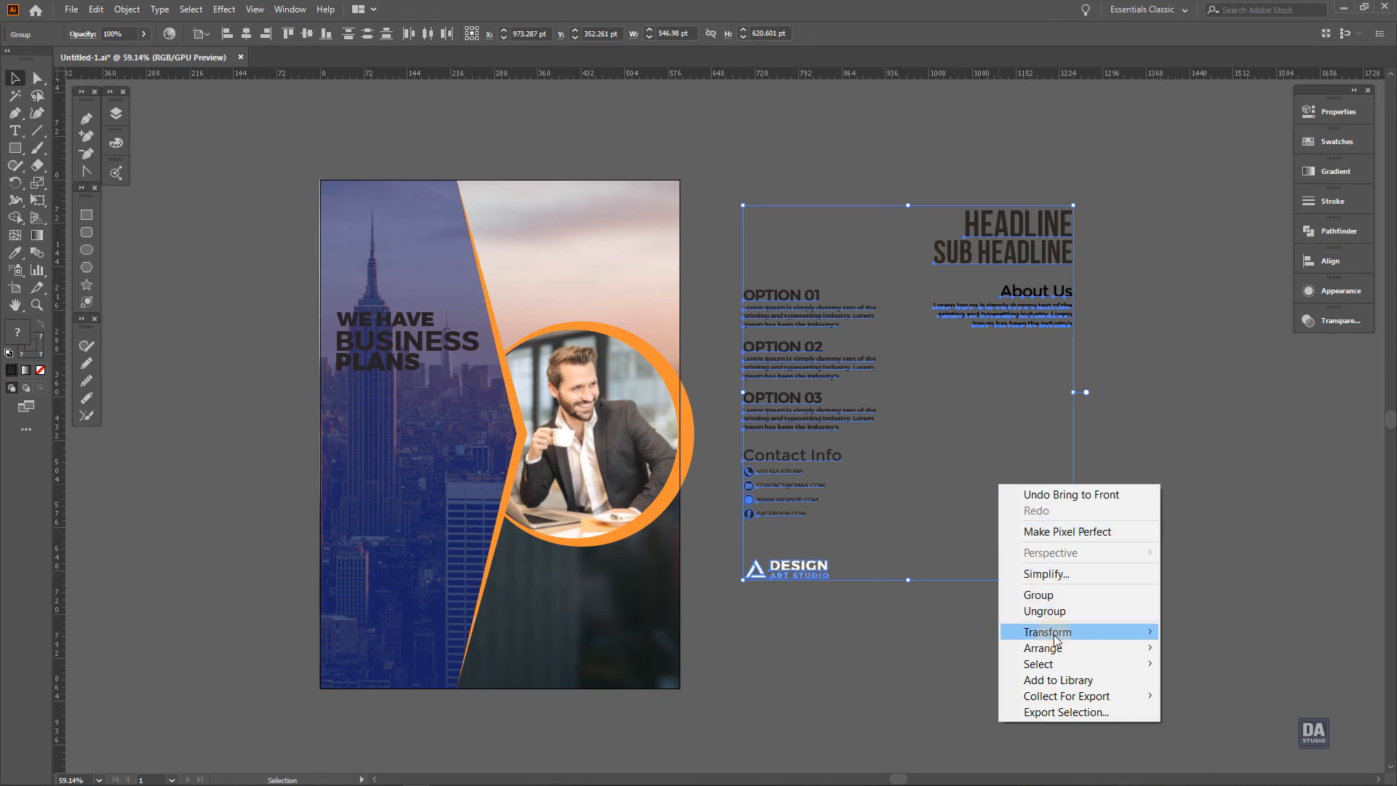
mouse_move(1048, 653)
left_click(1214, 647)
left_click(982, 614)
Fill the "WE HAVE BUSINESS PLANS" heading with white
left_click(365, 361)
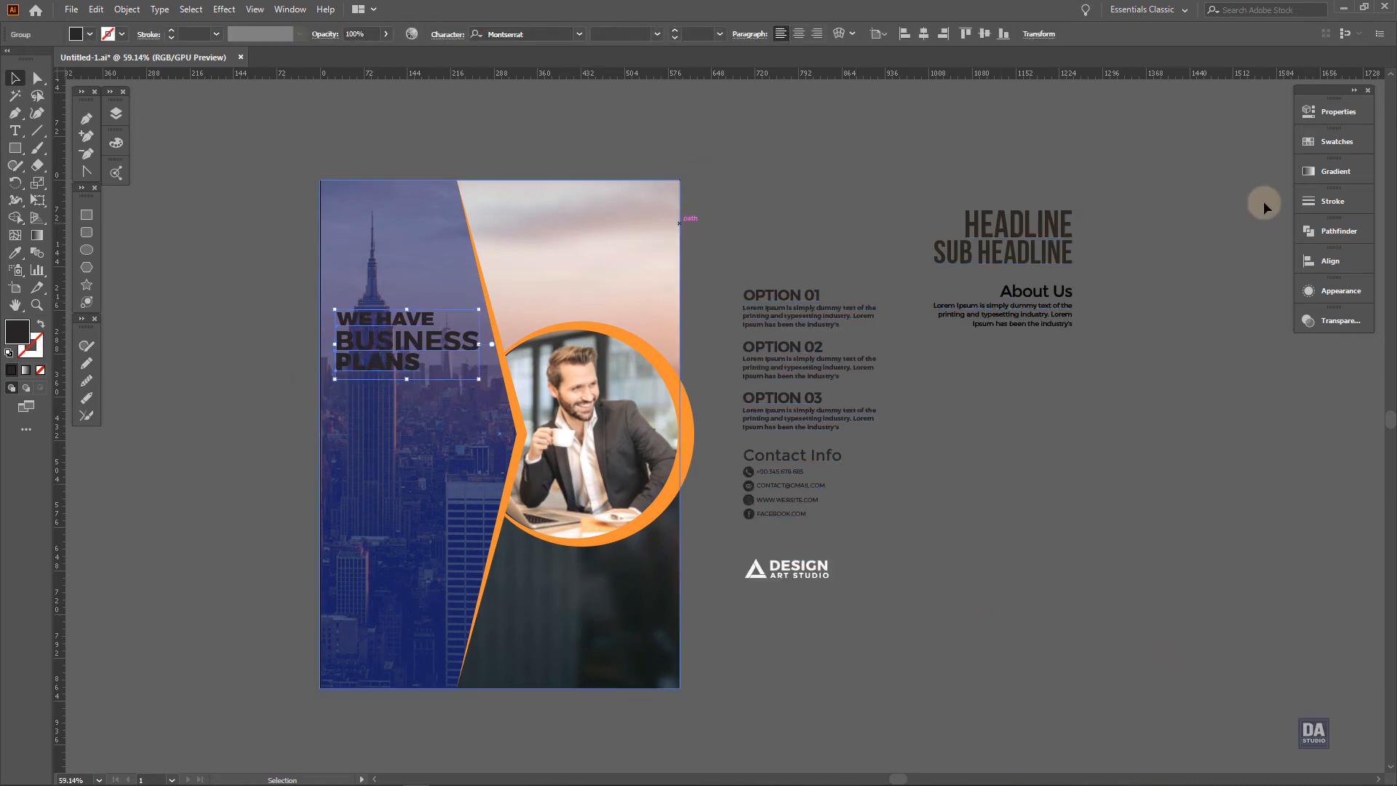
left_click(1337, 138)
left_click(1157, 179)
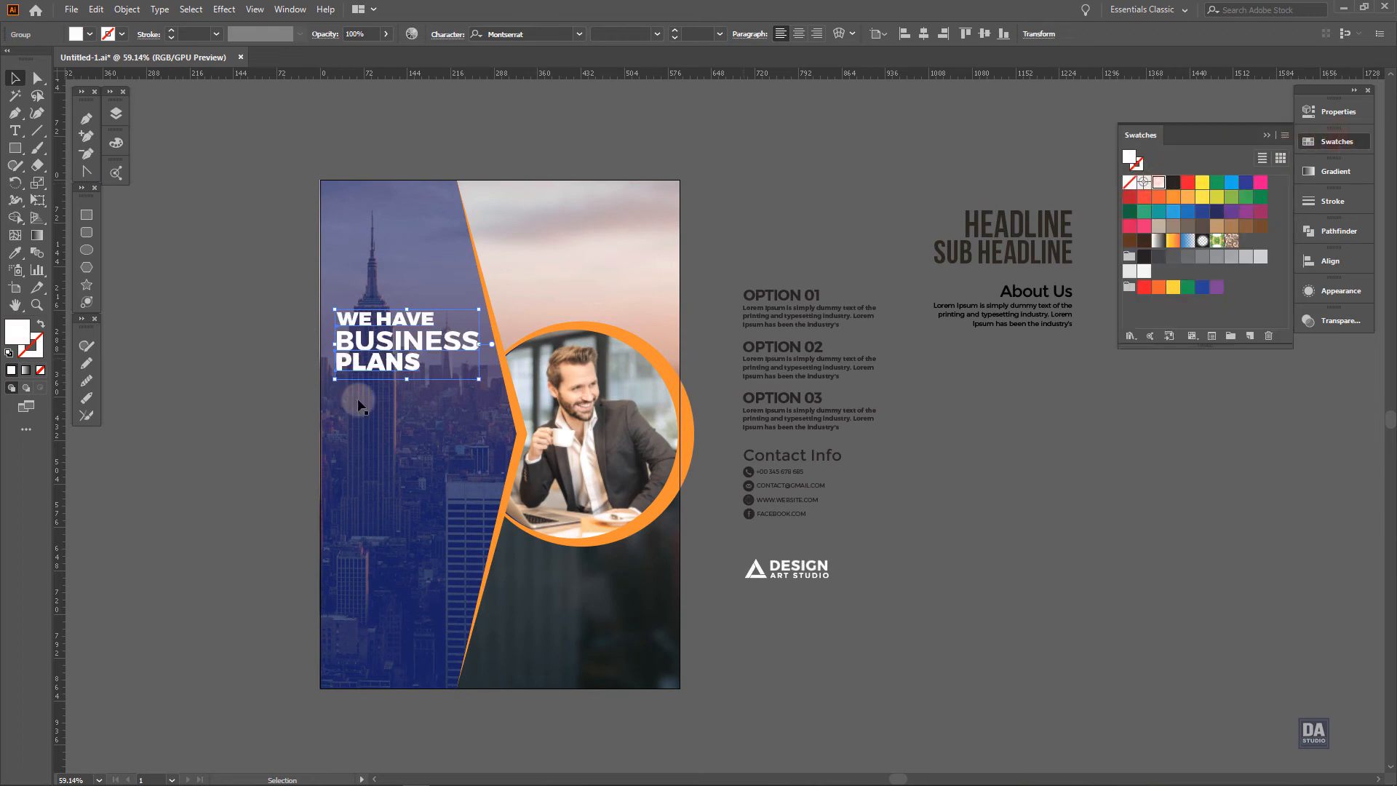
Recolor the word BUSINESS within the heading group with the orange sampled from the cover's angular edge
double_click(449, 350)
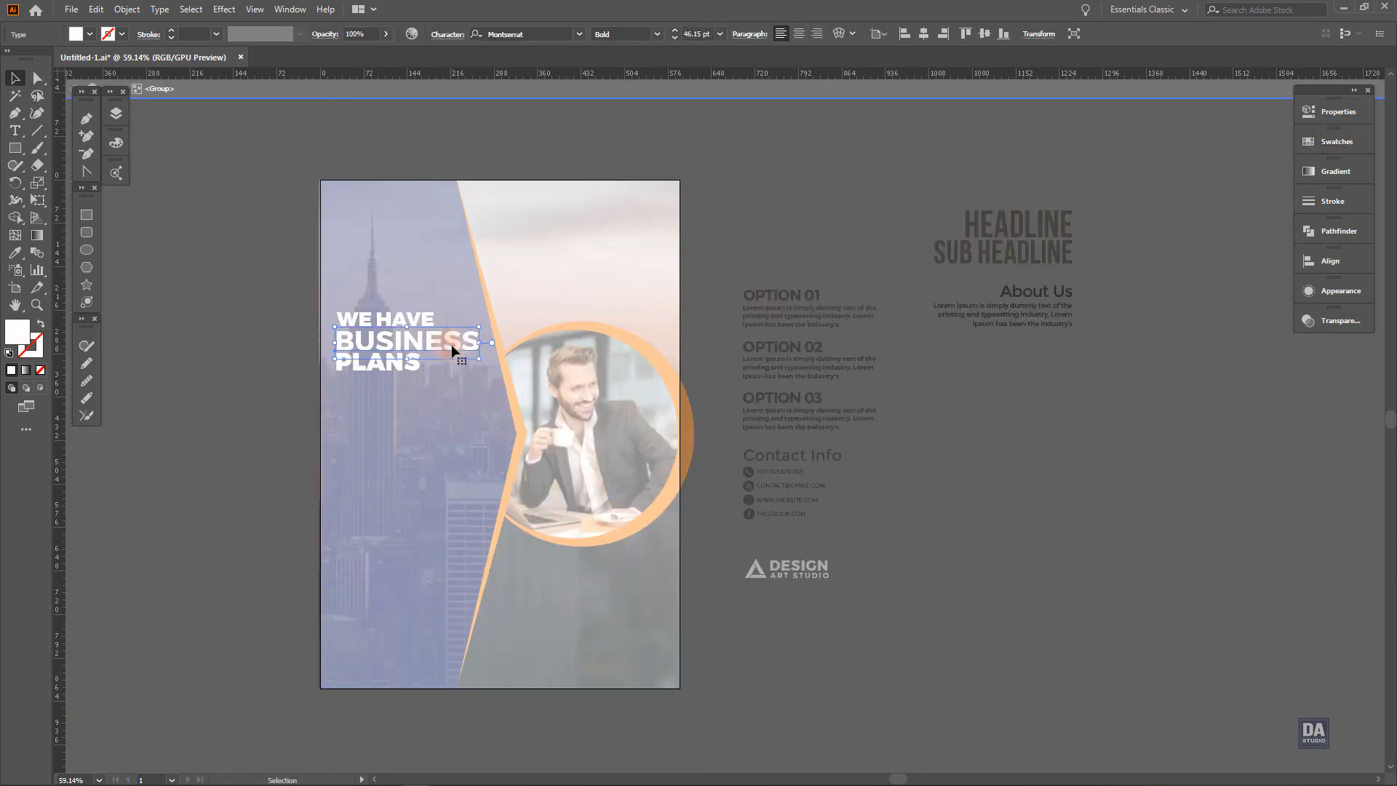
key("i")
left_click(508, 326)
key("v")
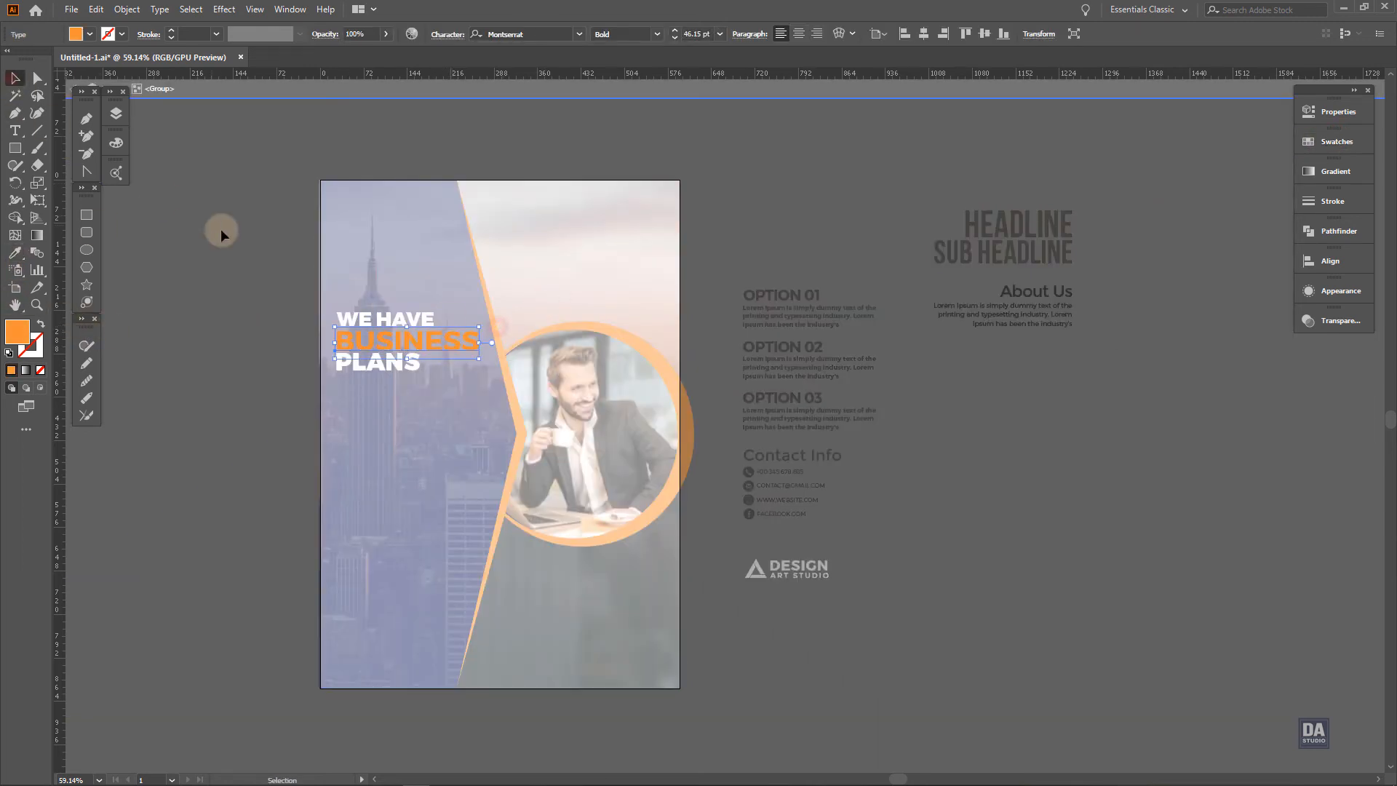
double_click(220, 229)
Enlarge the "WE HAVE BUSINESS PLANS" heading slightly and adjust its position on the navy panel
left_click(416, 372)
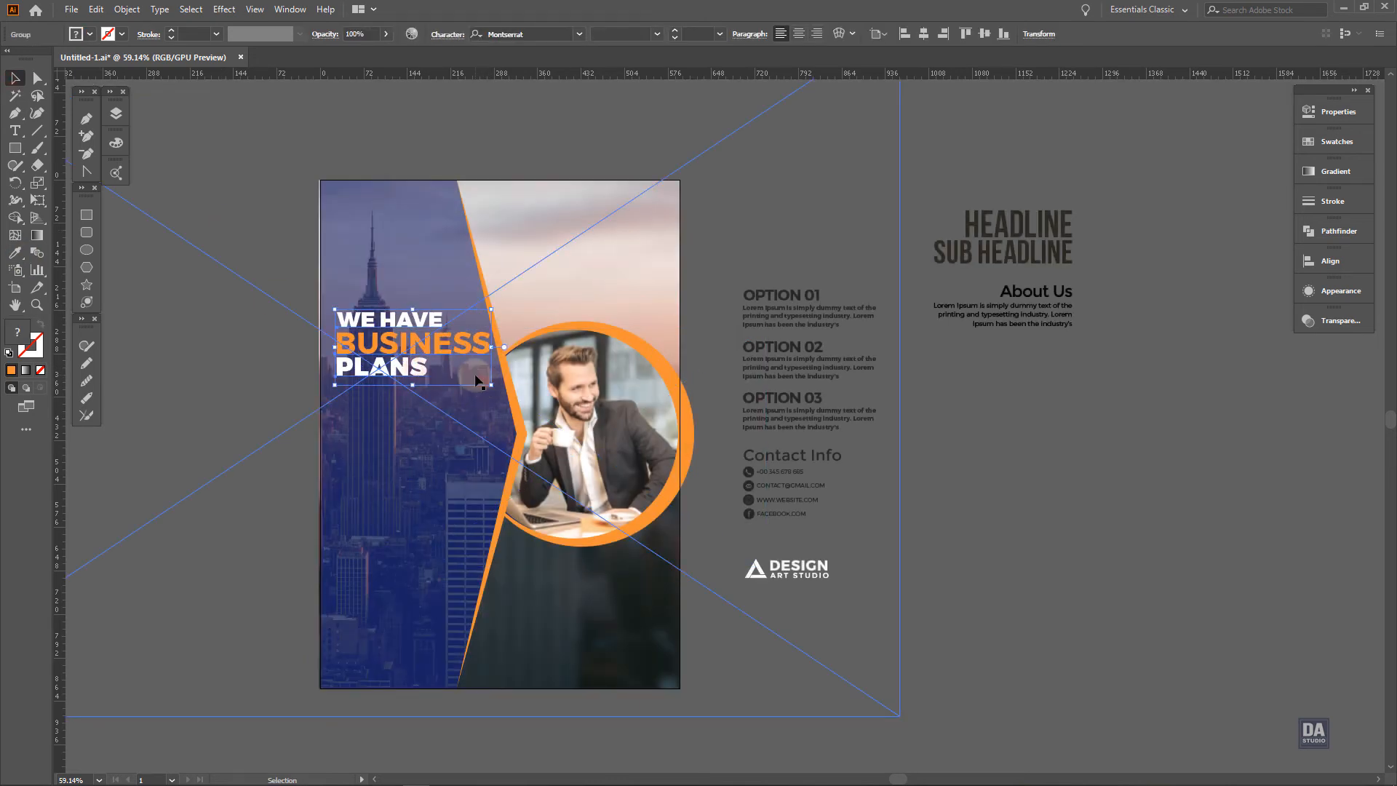
left_click_drag(481, 381, 488, 383)
left_click_drag(461, 369, 405, 358)
key("ctrl+z")
left_click(237, 373)
Place the white Design Art Studio logo above the heading on the navy panel
left_click_drag(838, 568, 415, 236)
left_click(256, 238)
Shift the linked skyline photo slightly left and up inside the clipping group behind the navy panel
double_click(382, 461)
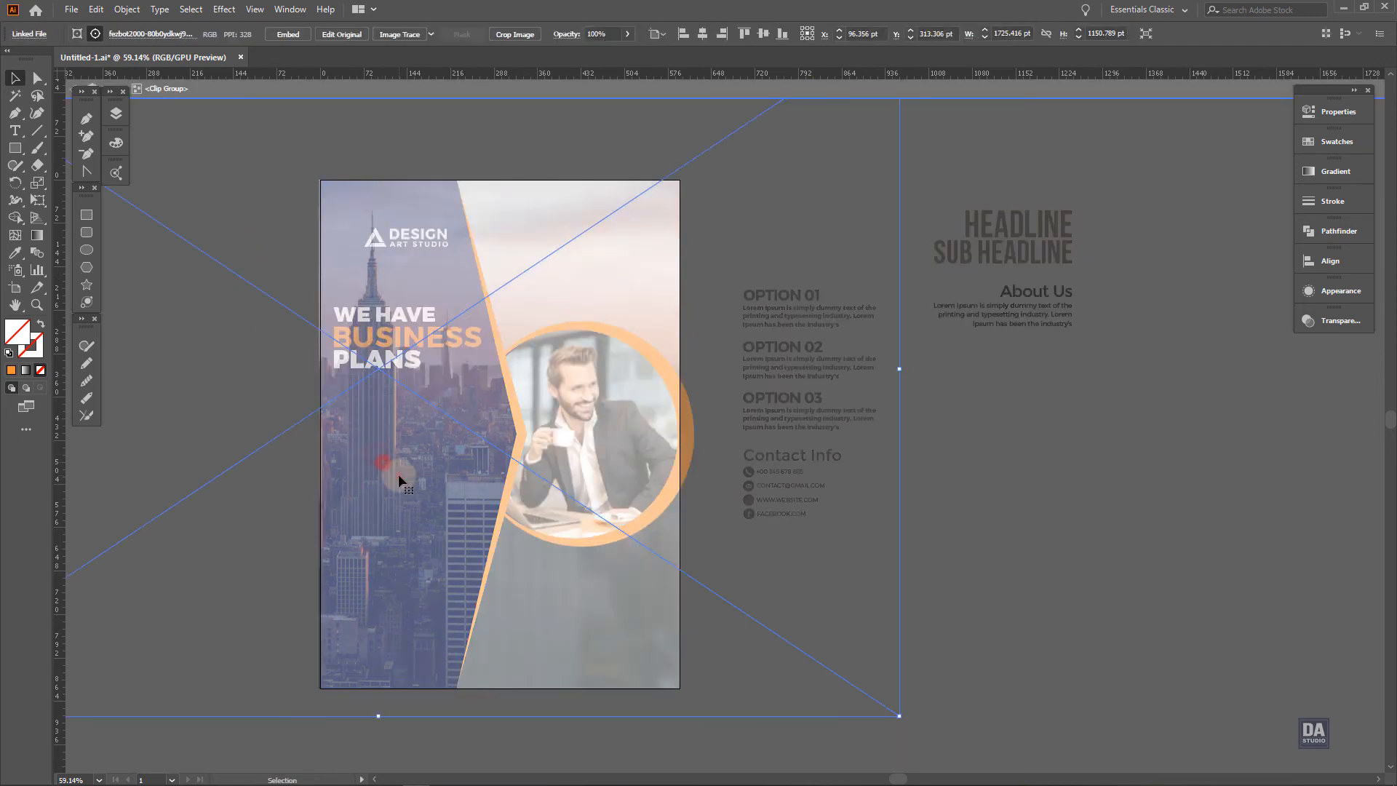
double_click(397, 473)
left_click_drag(409, 516, 395, 514)
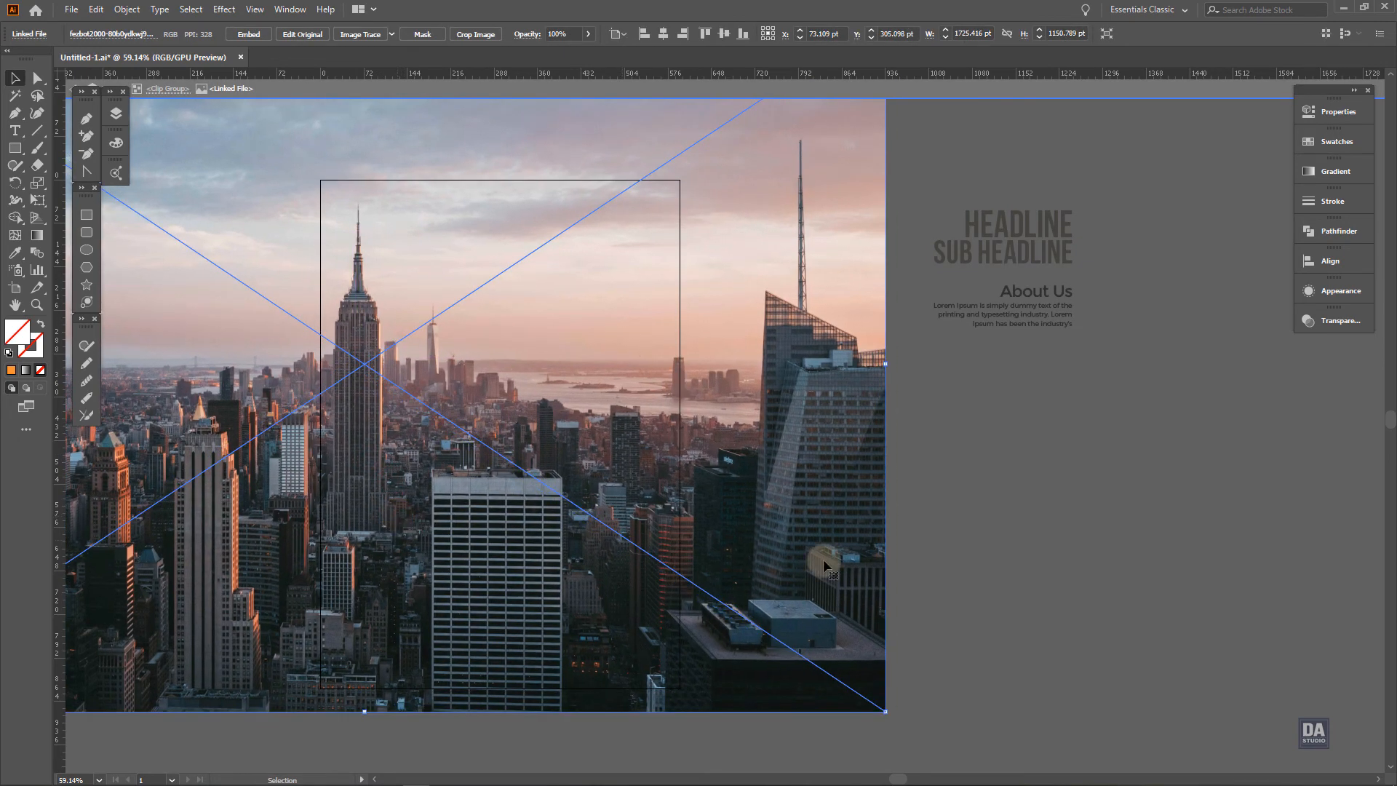
double_click(1116, 582)
Place the OPTION 01 to OPTION 03 text group below the heading on the navy panel and fill it with white
key("space")
left_click_drag(863, 595, 884, 593)
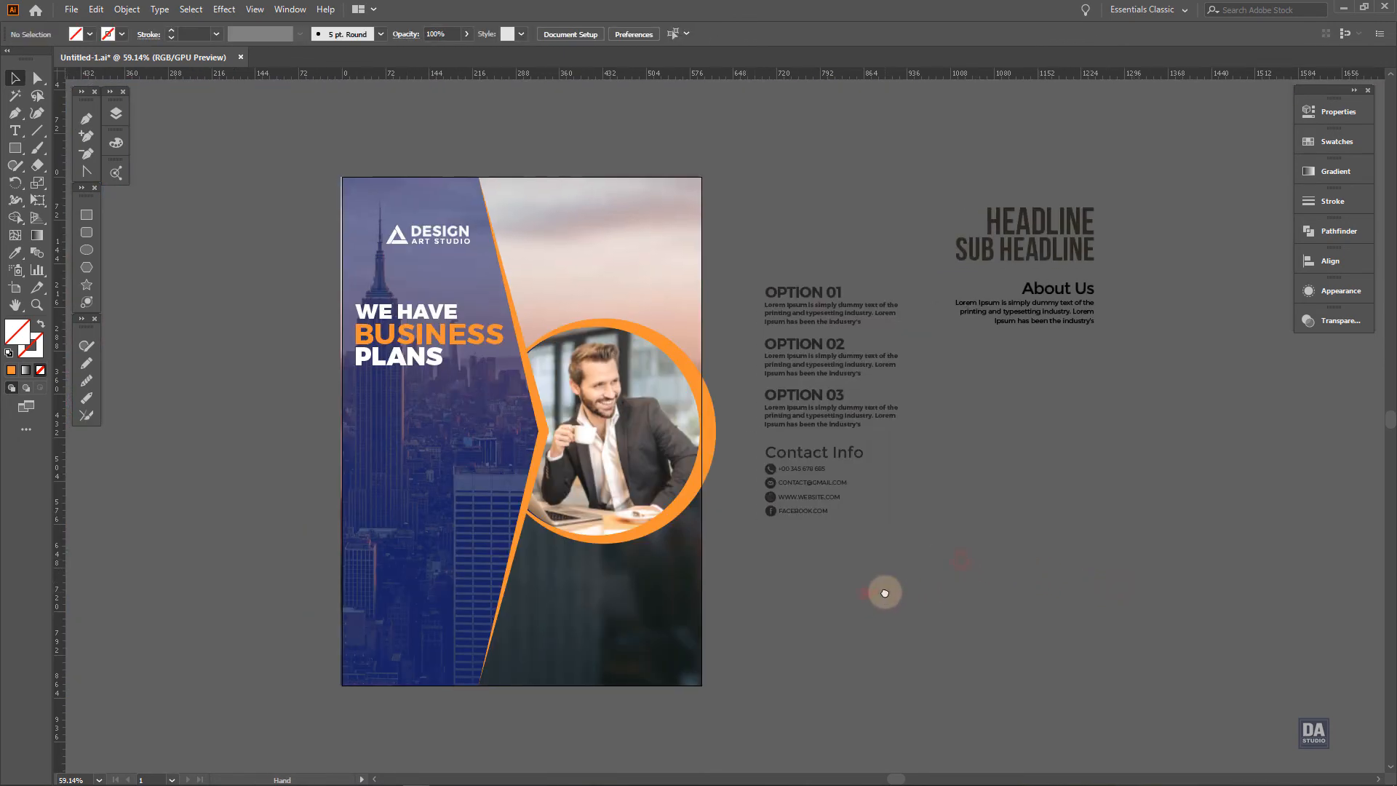
left_click_drag(797, 416, 422, 510)
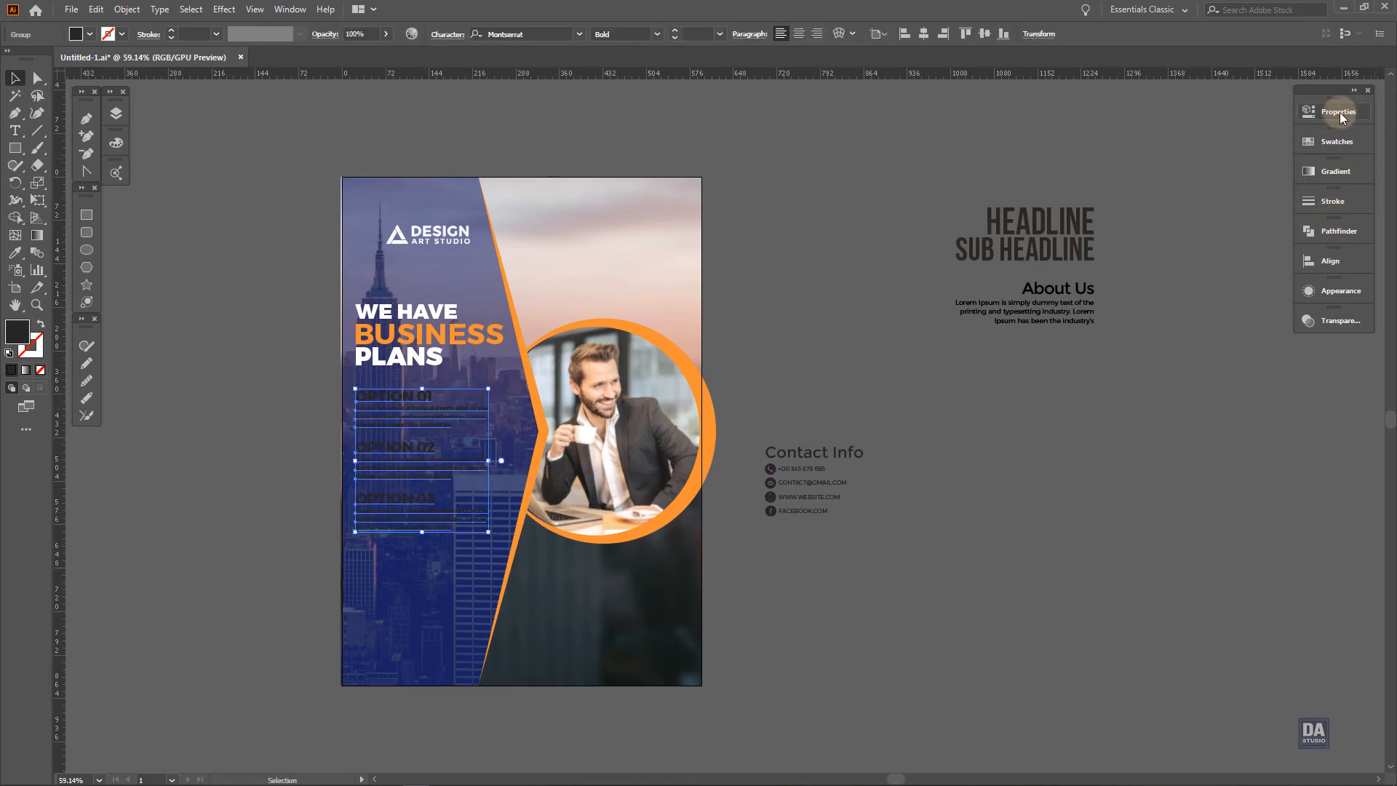
left_click(1337, 141)
left_click(1172, 182)
left_click(1080, 383)
Fill the Contact Info group with white and place it below the OPTION 03 text near the bottom of the navy panel
left_click(805, 512)
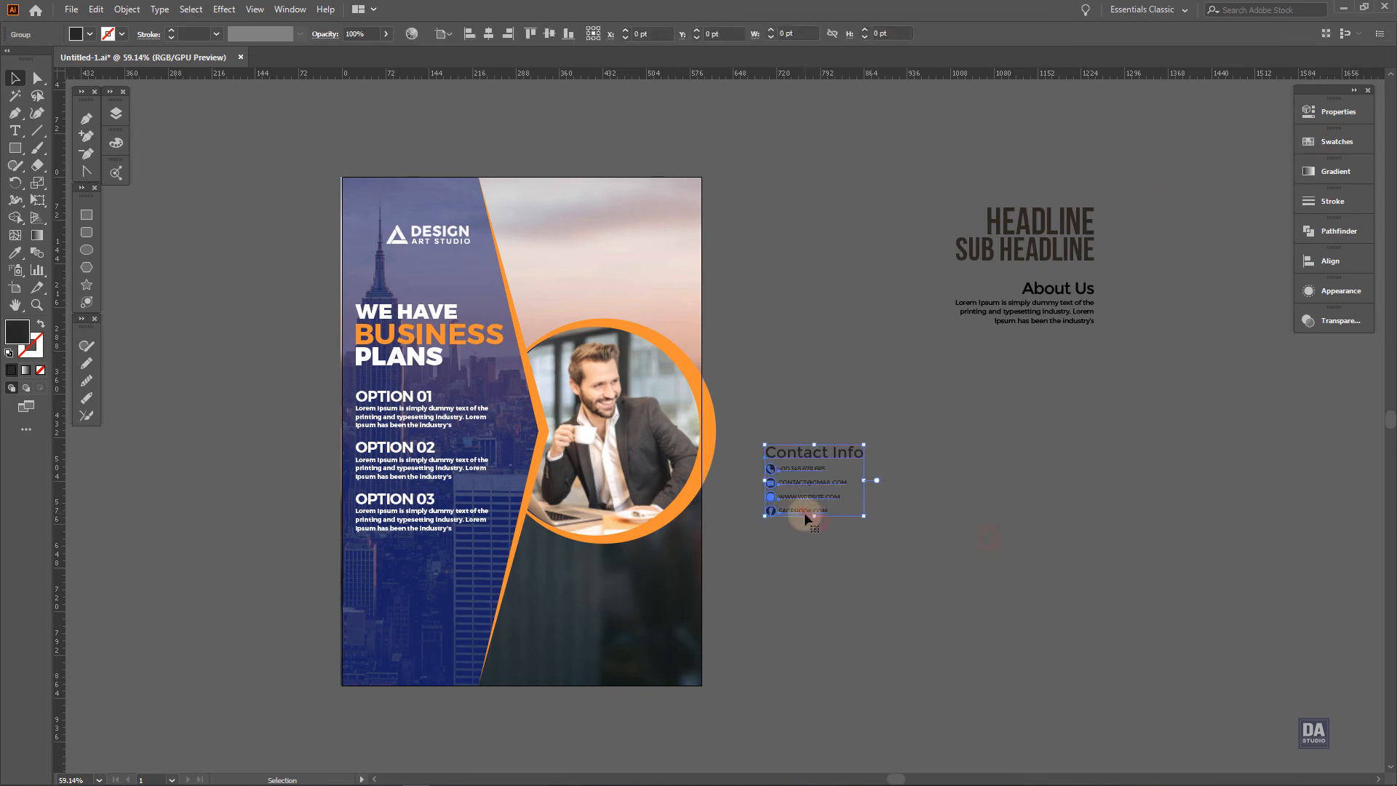
left_click(1337, 140)
left_click(1148, 190)
left_click(818, 517)
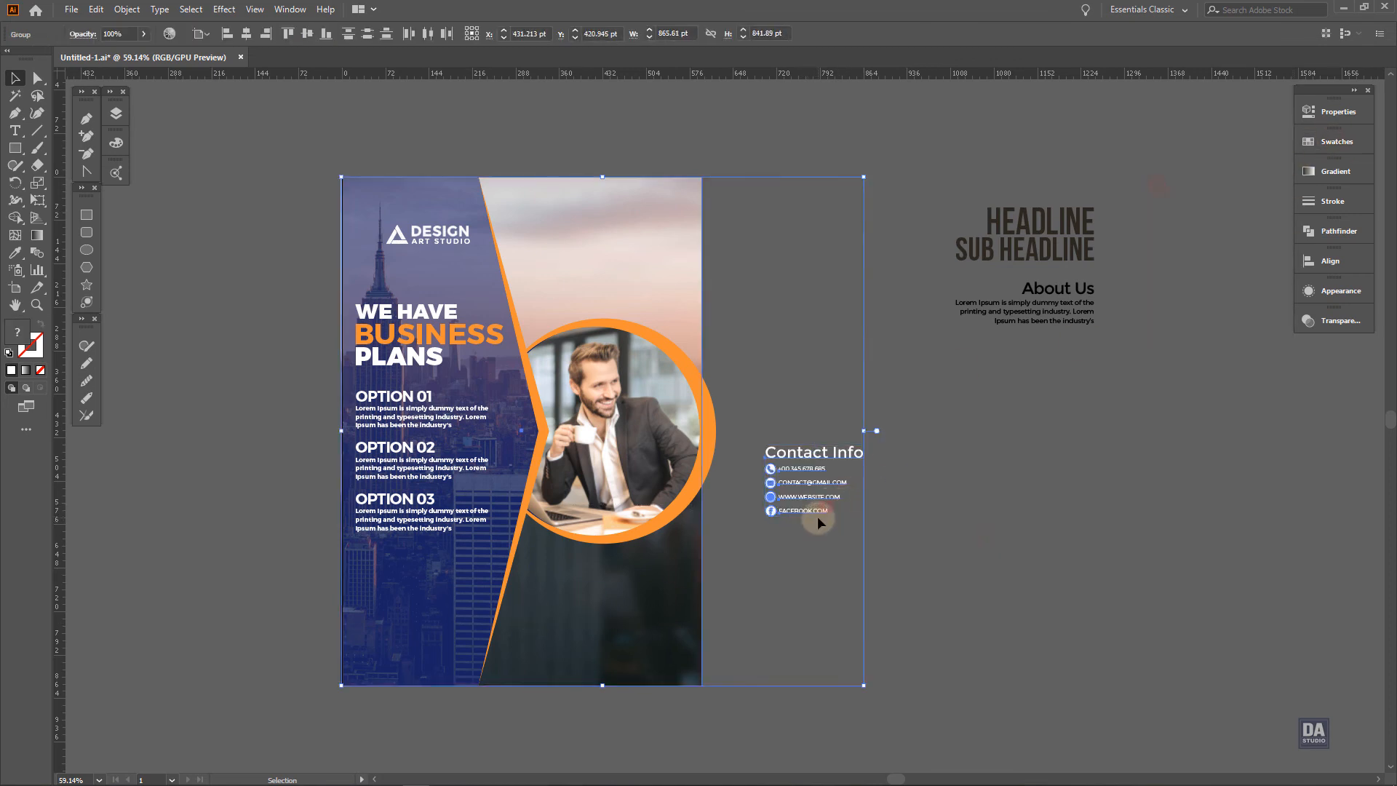
left_click(805, 512)
left_click_drag(804, 512, 867, 613)
left_click(823, 553)
scroll(572, 579, "down", 1)
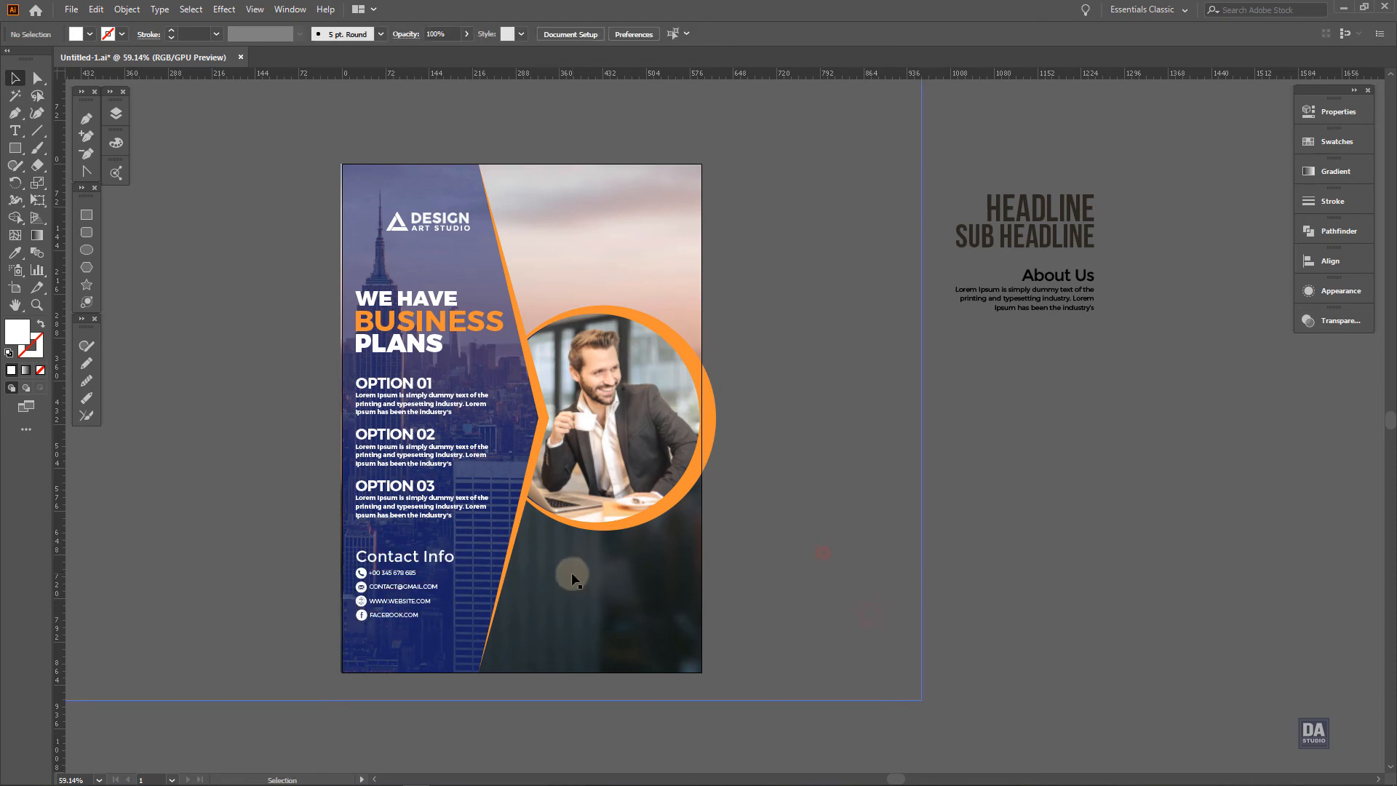
left_click(388, 603)
left_click_drag(394, 602, 395, 616)
Recolor the "Contact Info" title within its group with orange sampled from the cover's angular edge
double_click(398, 572)
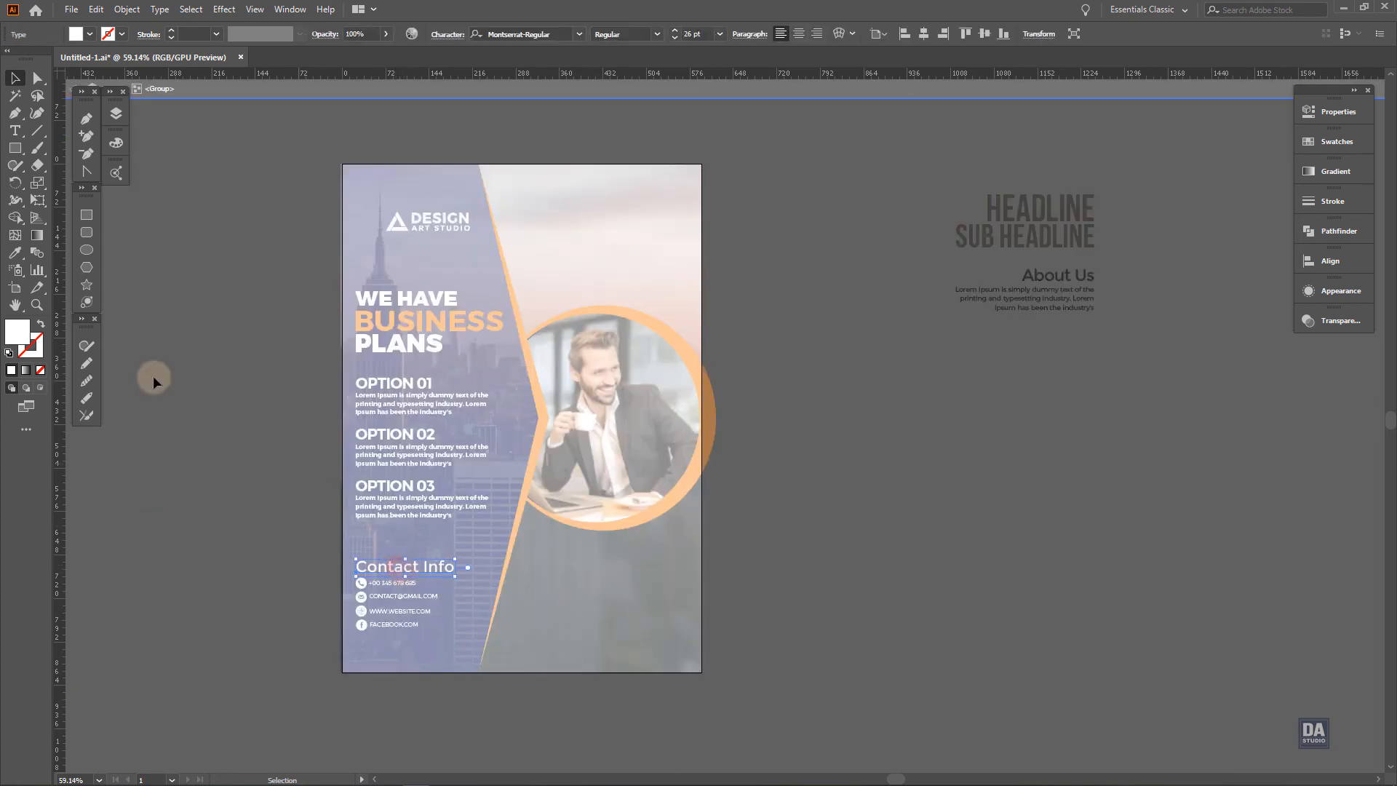
left_click(15, 253)
left_click(495, 319)
key("ctrl+z")
left_click(523, 317)
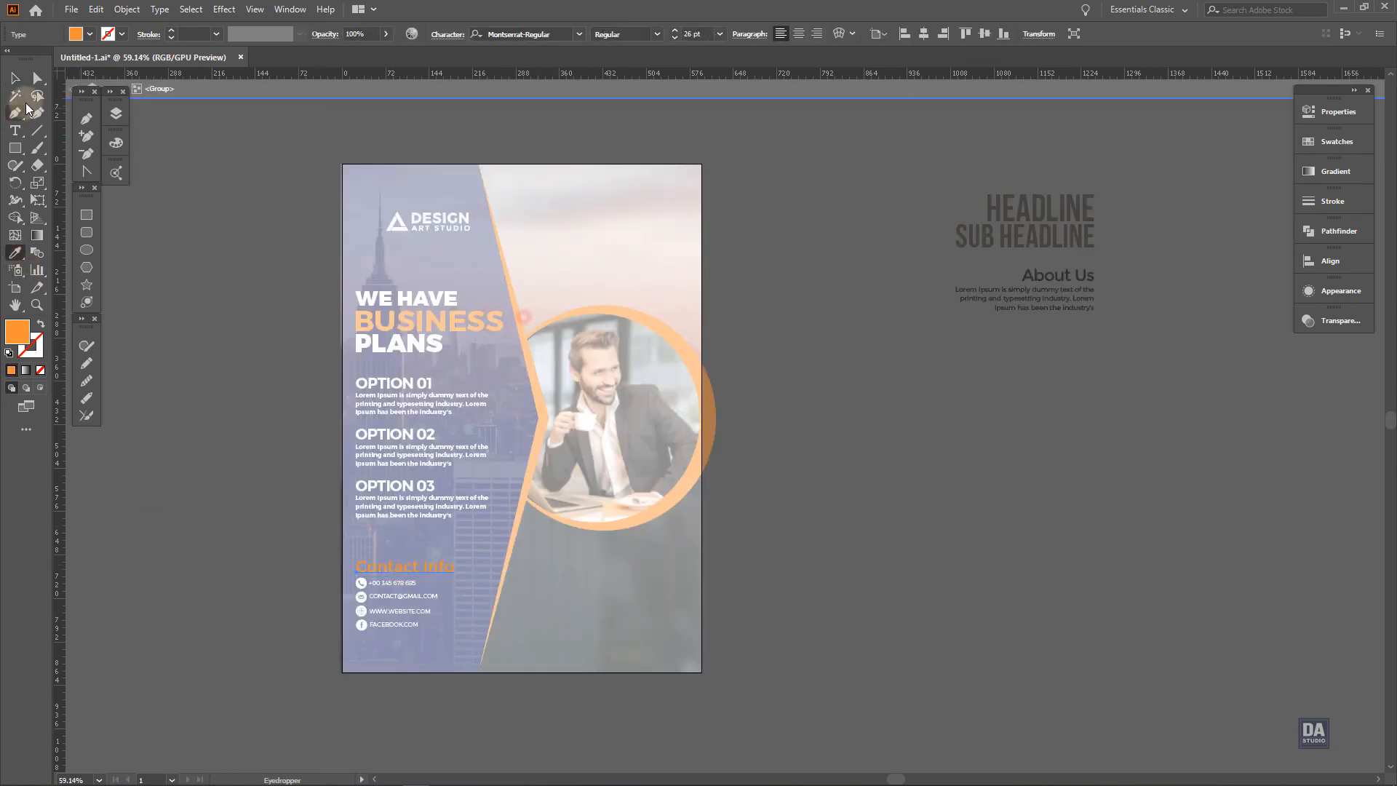
left_click(14, 78)
left_click(173, 264)
double_click(200, 273)
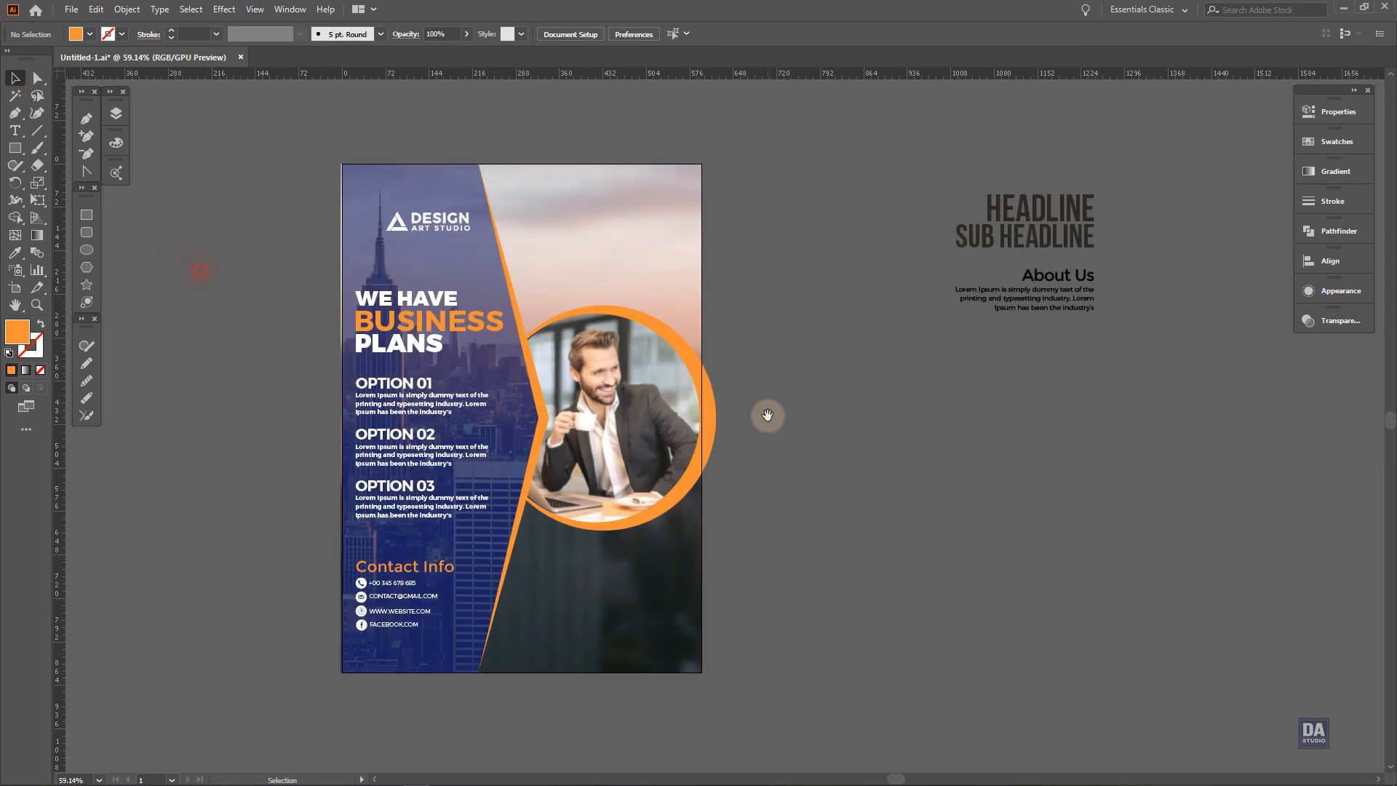
Place the HEADLINE, SUB HEADLINE and About Us text over the sky above the portrait, near the cover's right edge
left_click_drag(1019, 259, 688, 255)
left_click_drag(1084, 322, 674, 312)
left_click(814, 322)
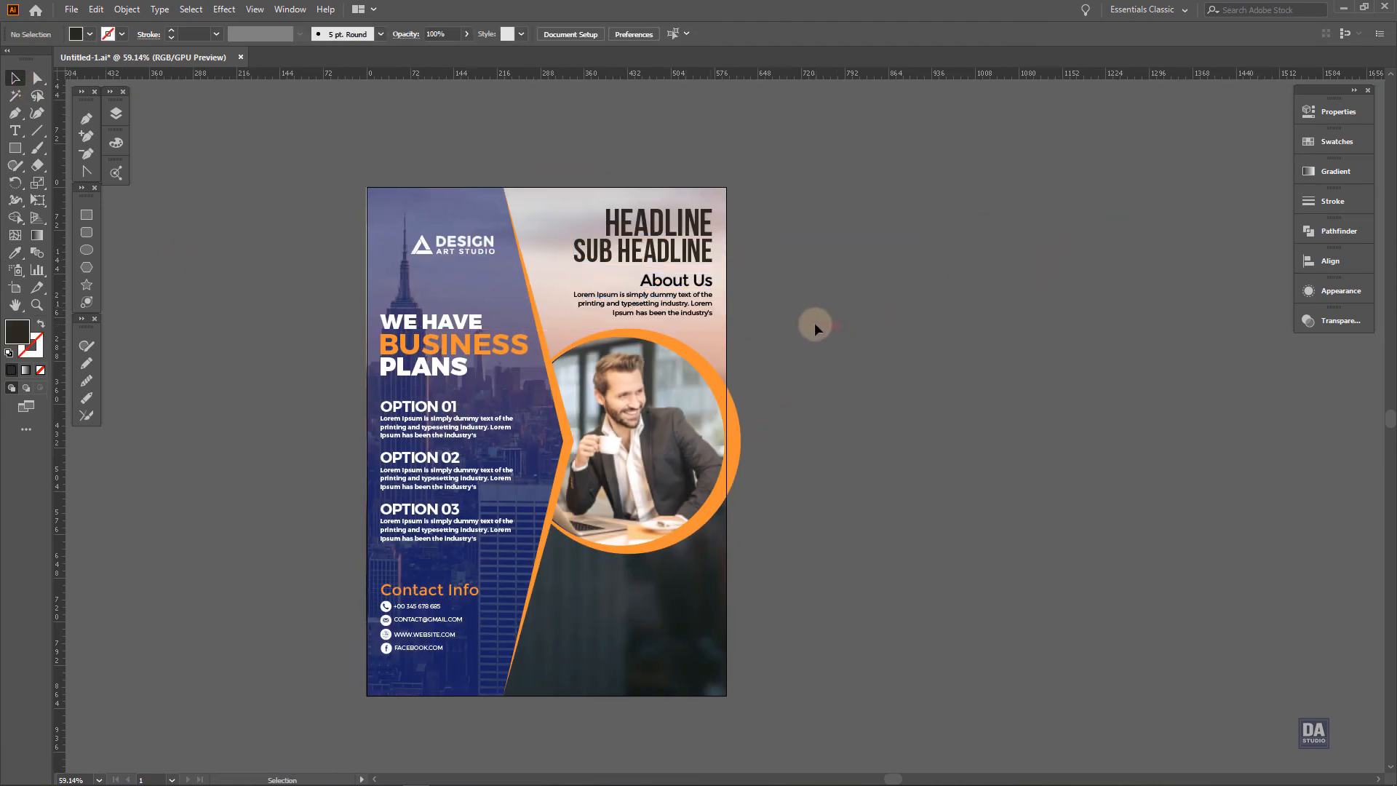
left_click_drag(656, 224, 1098, 481)
left_click_drag(1126, 709, 957, 401)
left_click(946, 407)
left_click(925, 219, "shift")
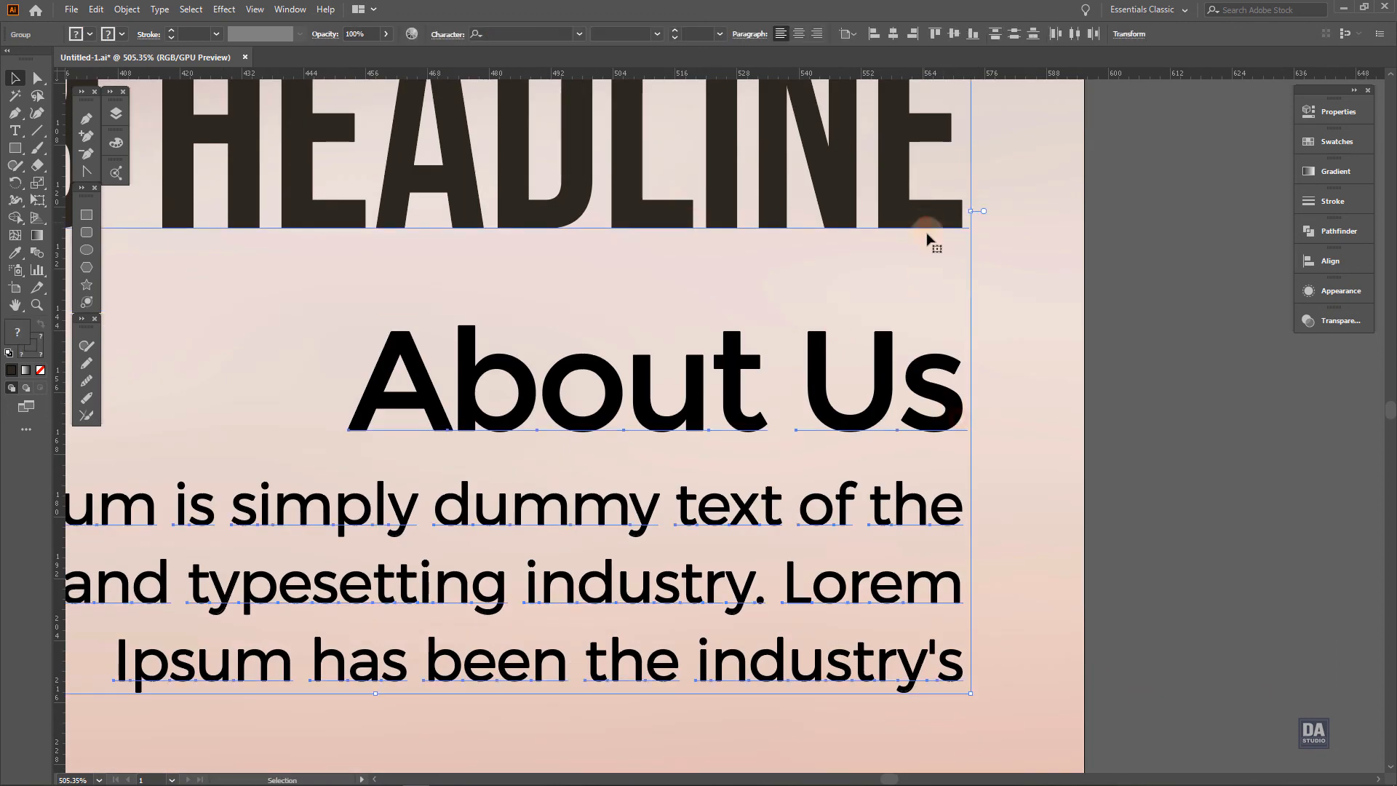
left_click(1164, 413)
Draw a small square about 24.7 pt wide on the dark area below the circular portrait
left_click_drag(1127, 473, 724, 374)
left_click_drag(1004, 535, 802, 386)
left_click_drag(872, 437, 779, 334)
left_click_drag(867, 668, 818, 609)
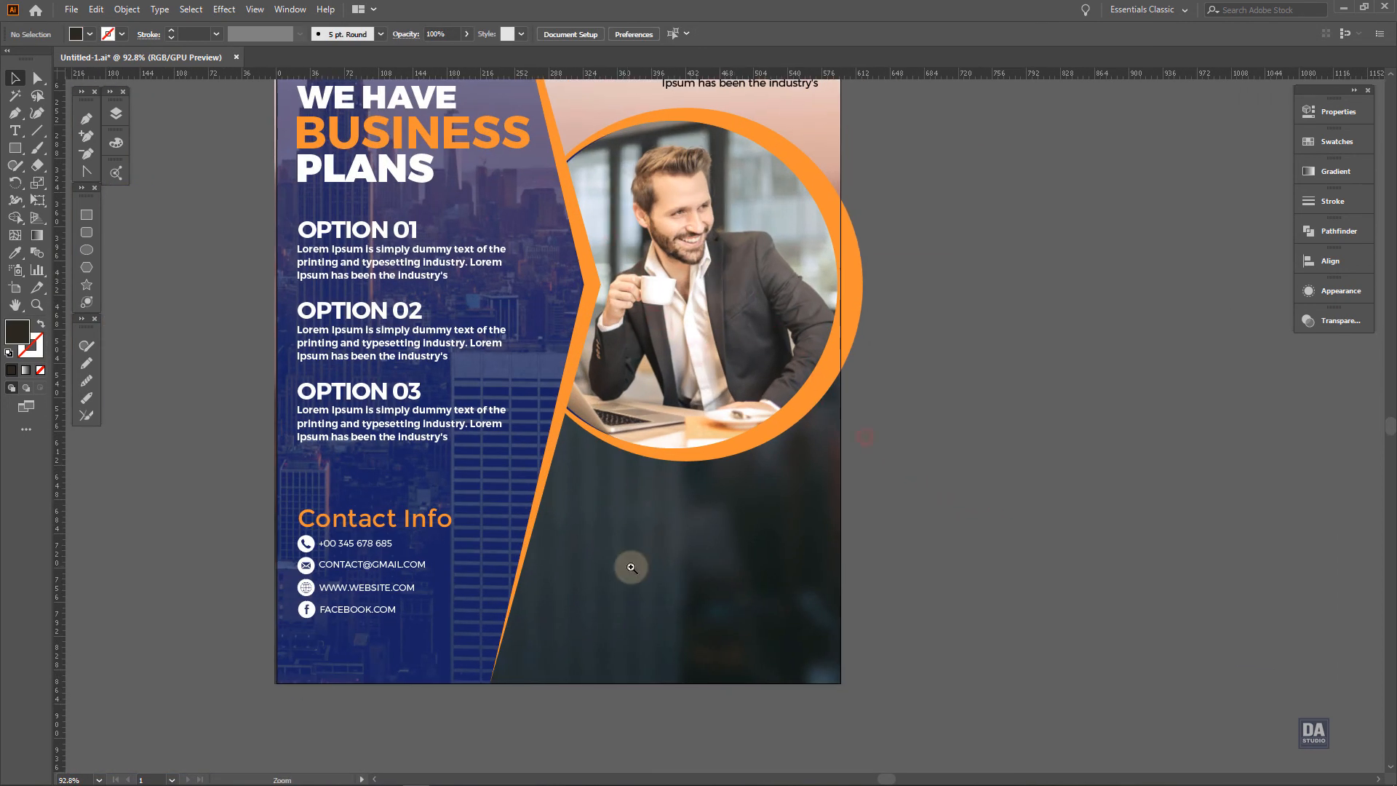
left_click_drag(630, 568, 735, 591)
left_click_drag(795, 615, 758, 580)
left_click(87, 216)
left_click_drag(532, 454, 566, 487)
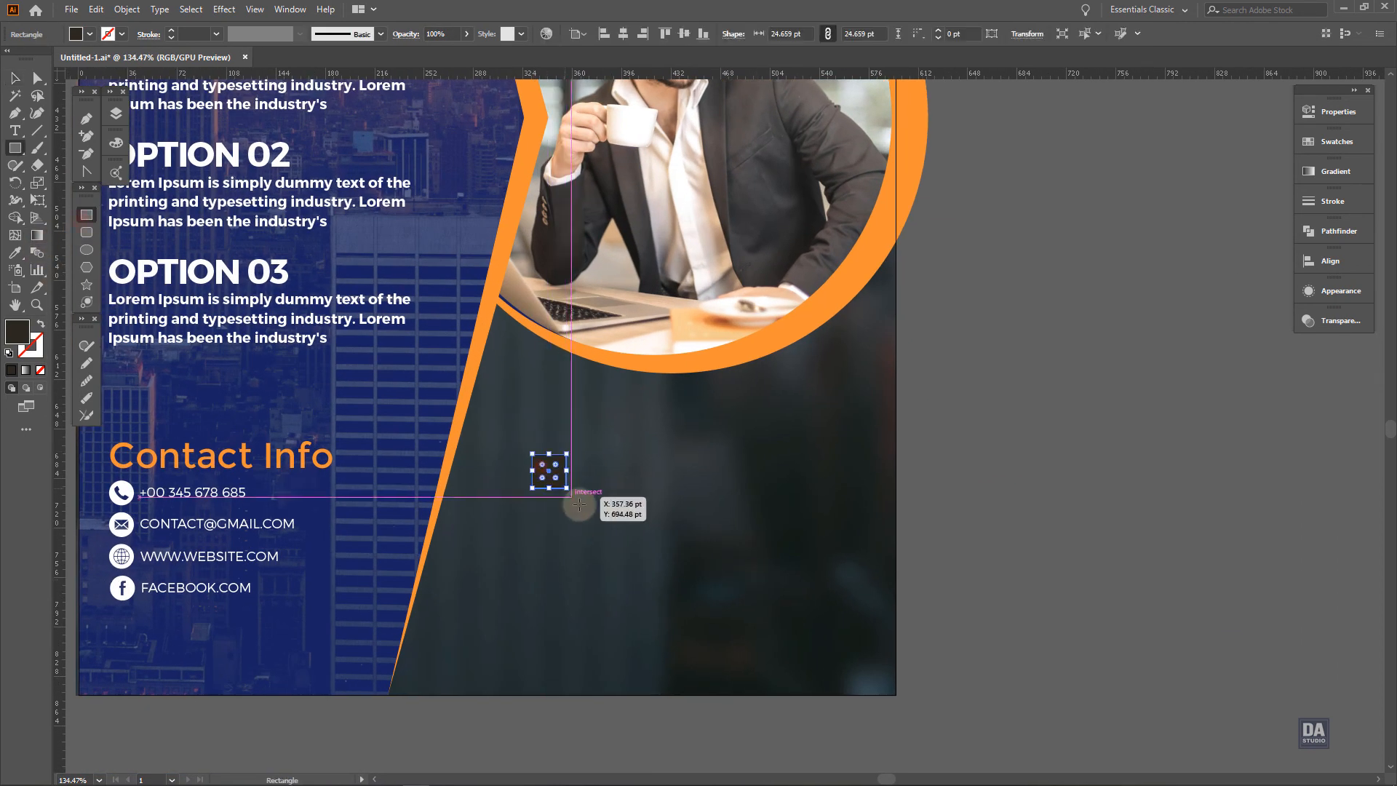
Give the square an orange outline sampled from the cover's orange edge, with no fill and a 4 pt stroke
key("i")
left_click(478, 347)
left_click(14, 77)
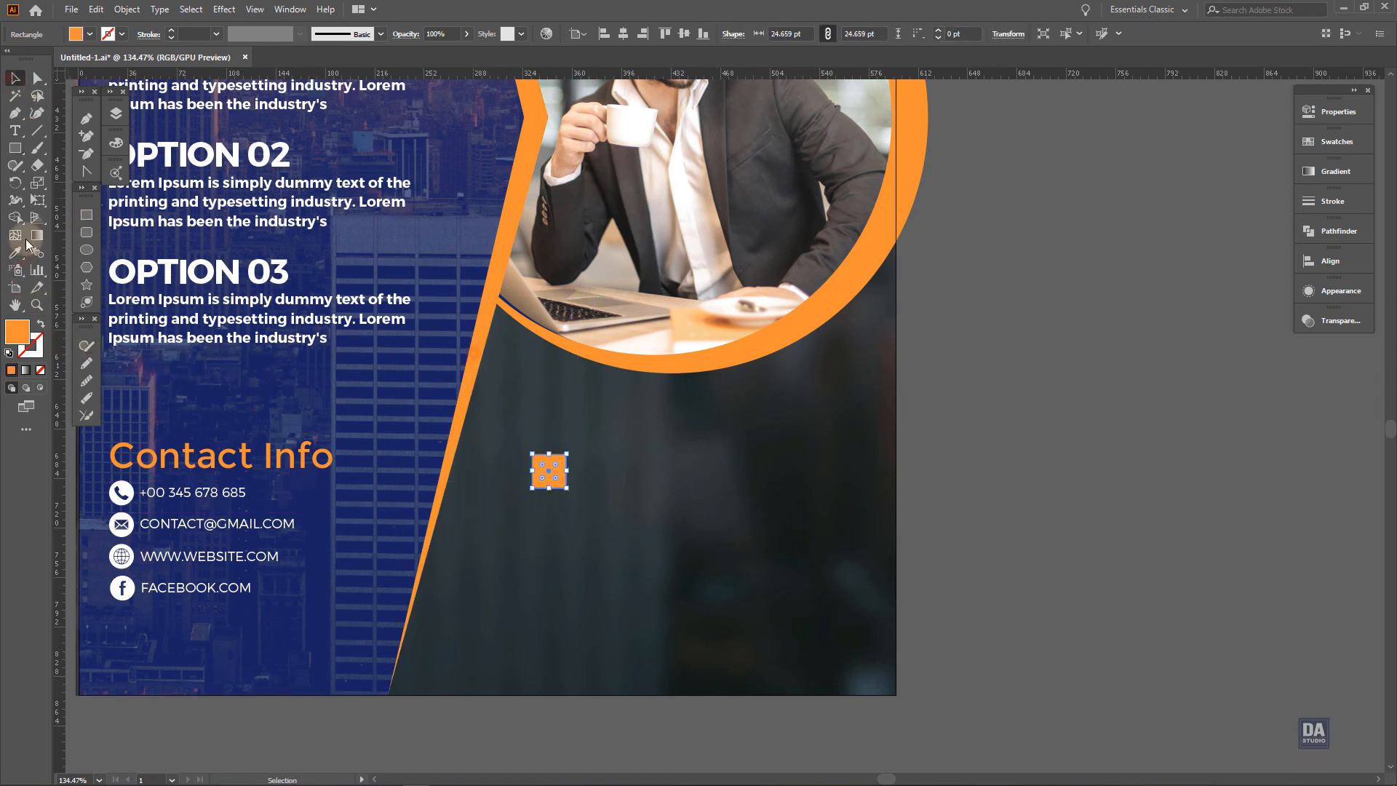
left_click(40, 323)
left_click(1335, 201)
left_click(1178, 213)
left_click(1179, 213)
left_click(1179, 213)
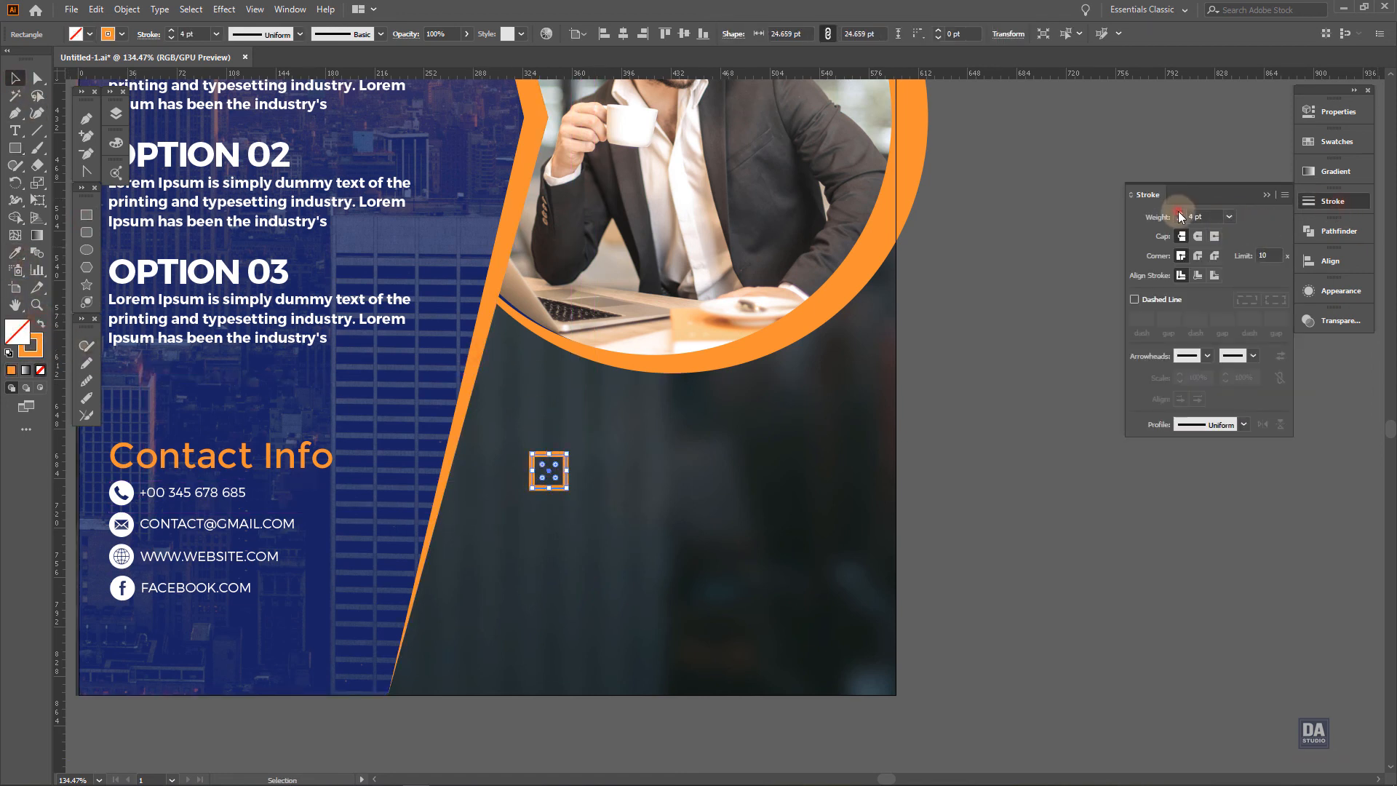
left_click(954, 387)
Move the square left and draw a horizontal orange line about 190 pt long beside its lower edge
left_click(551, 486)
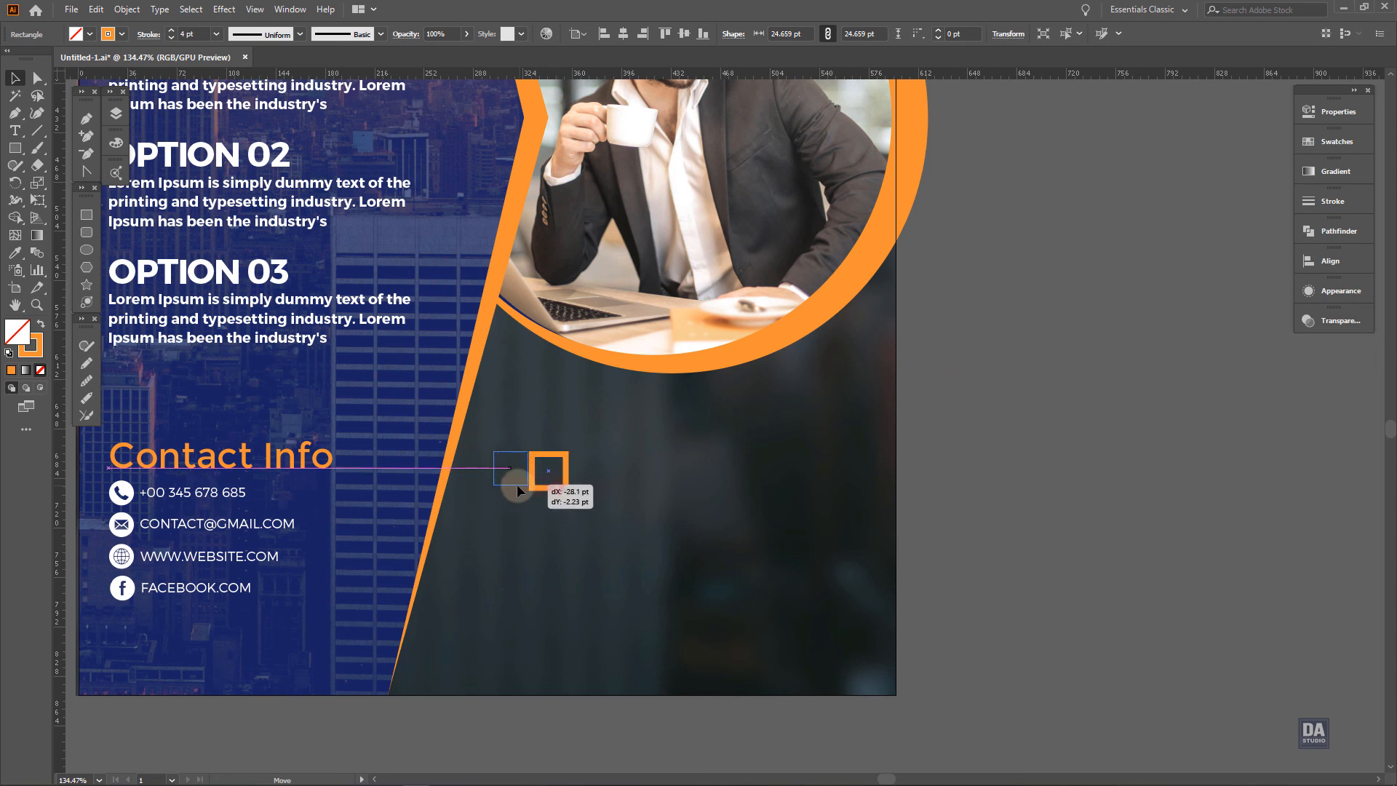
left_click_drag(517, 491, 511, 490)
left_click(86, 118)
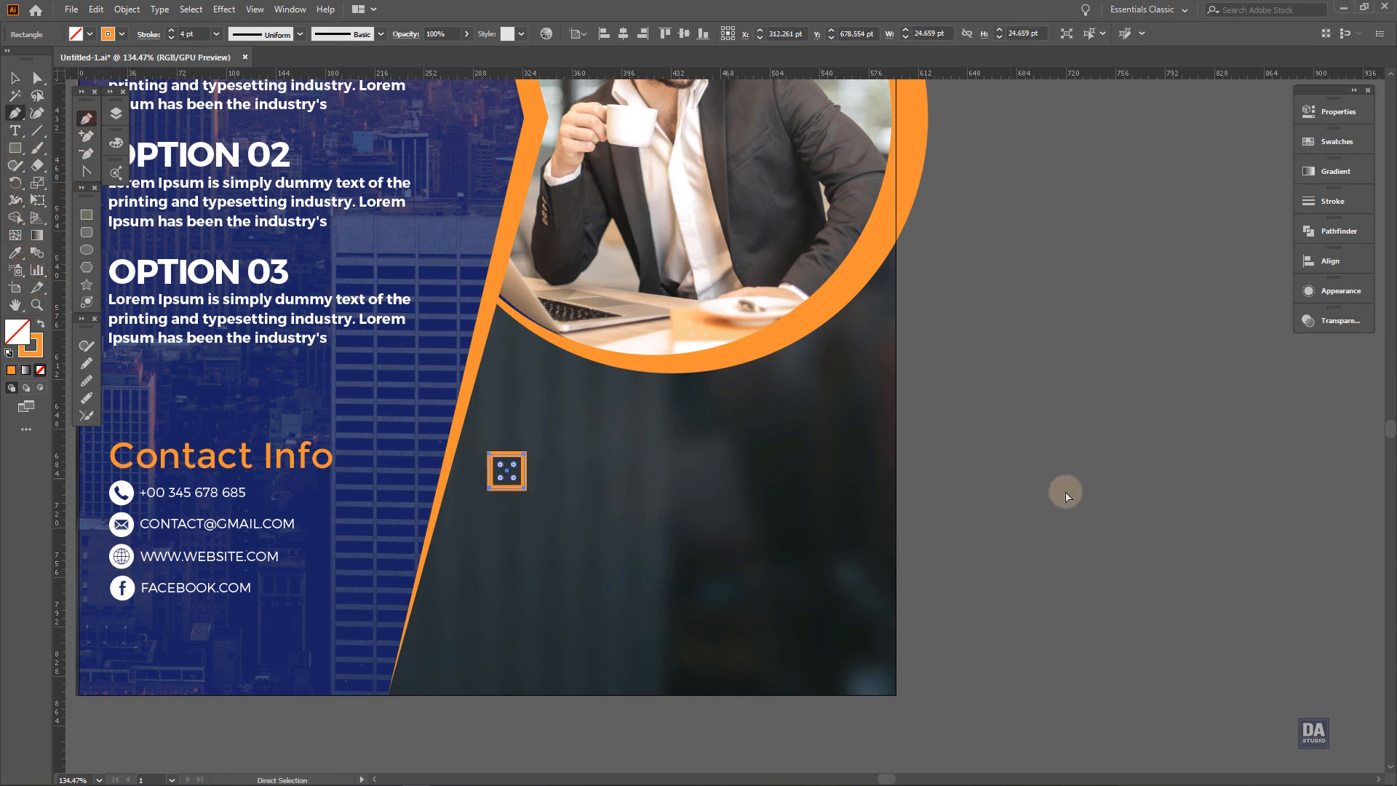
left_click(1066, 496, "ctrl")
left_click(536, 488)
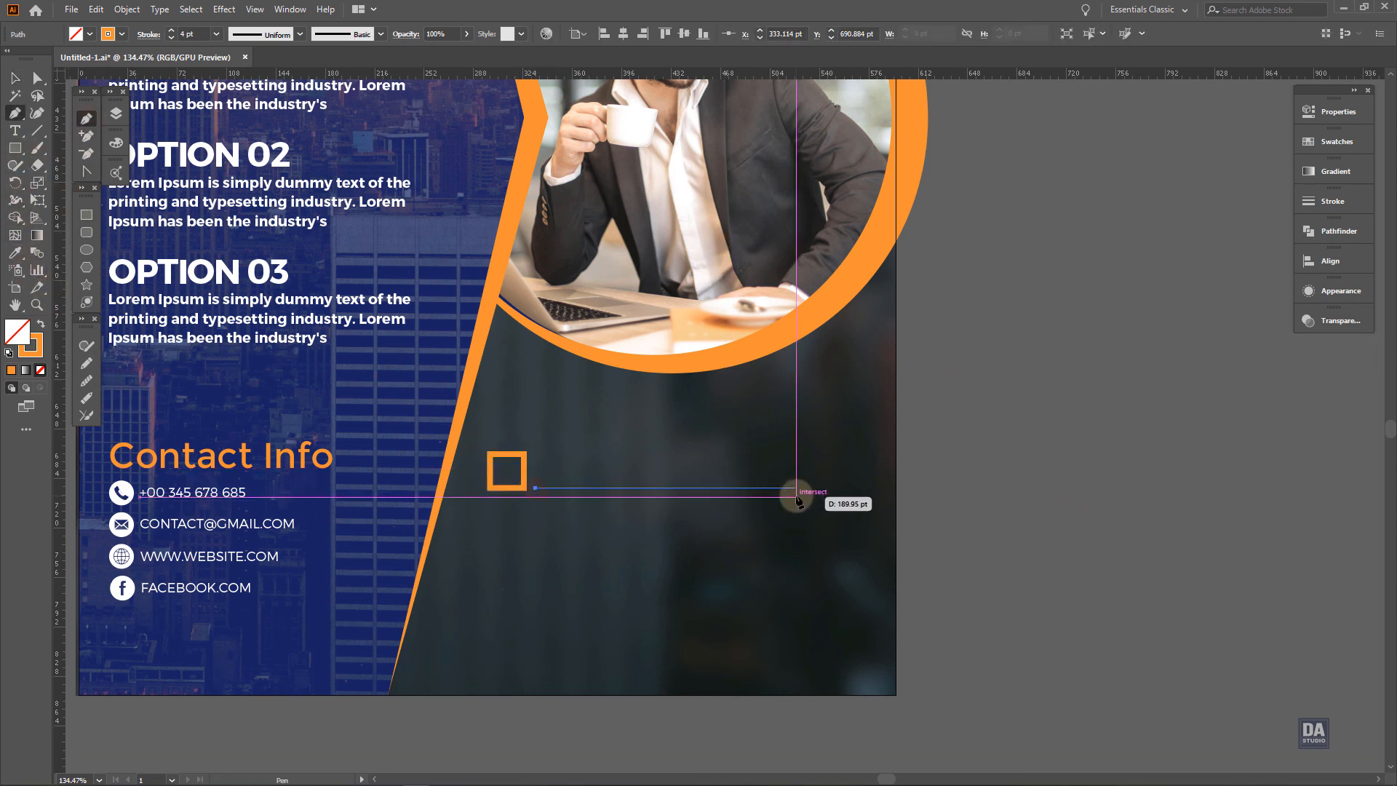
left_click(796, 487)
key("v")
left_click(1034, 511)
Duplicate the square and line downward at equal spacing to make four checklist rows
left_click(633, 487)
left_click(512, 489, "shift")
left_click_drag(512, 489, 536, 555)
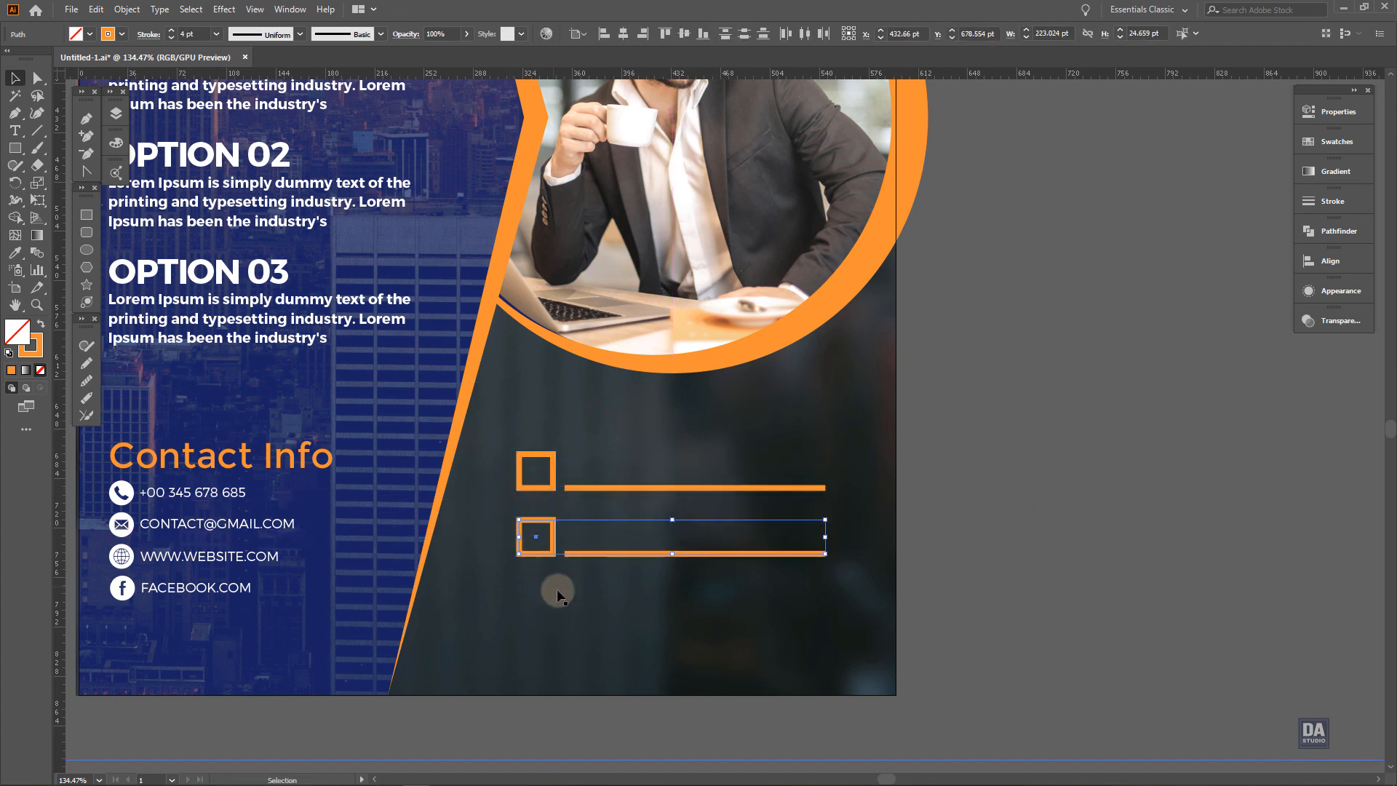
key("ctrl+d")
key("ctrl+d")
Move all four checklist rows up together within the dark area below the portrait
left_click_drag(1029, 411, 503, 706)
left_click(839, 649, "shift")
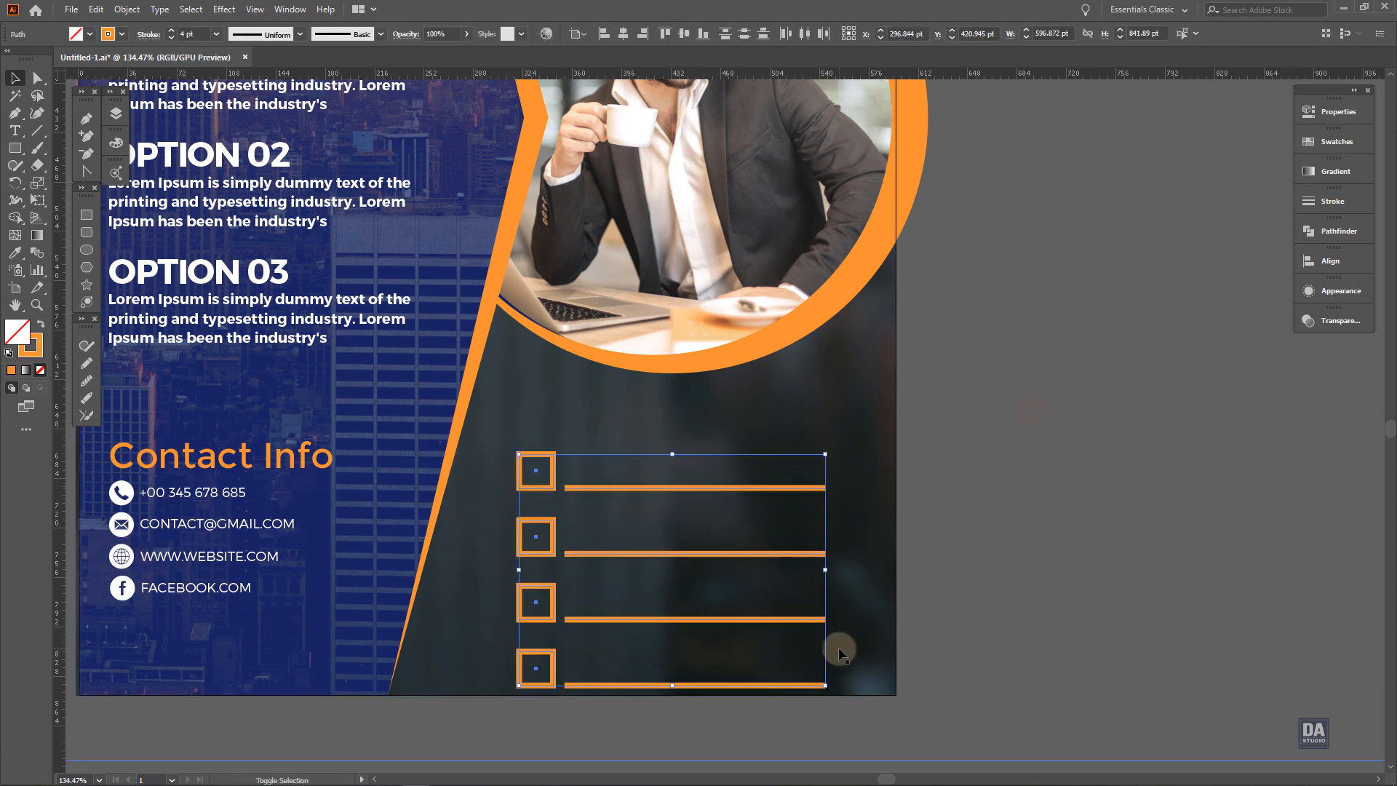
left_click_drag(682, 617, 682, 592)
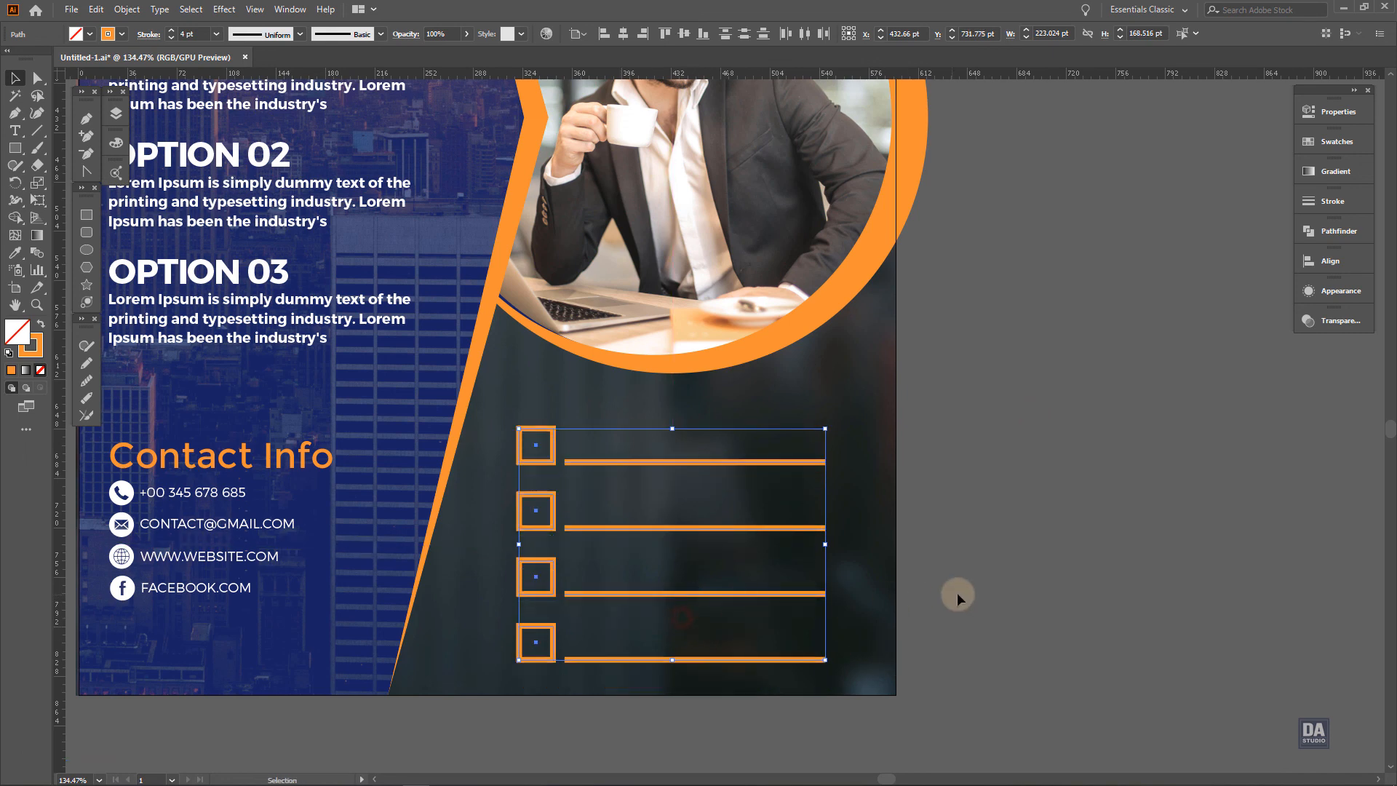
left_click(971, 586)
Draw a 595.28 by 841.89 pt rectangle over the whole cover and use it as a clipping mask for all artwork
left_click_drag(1041, 568, 688, 494)
left_click_drag(977, 547, 784, 585)
left_click(86, 215)
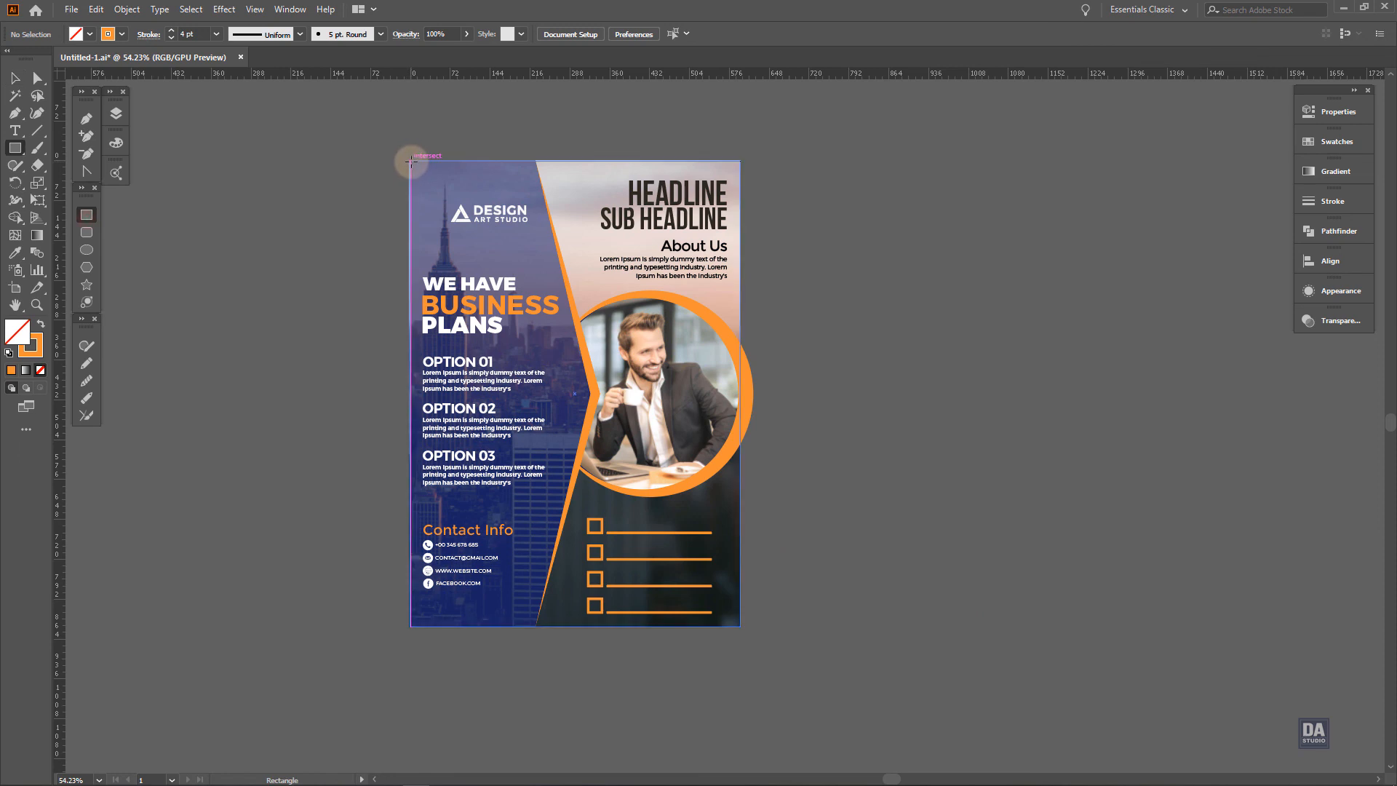
left_click_drag(410, 160, 740, 625)
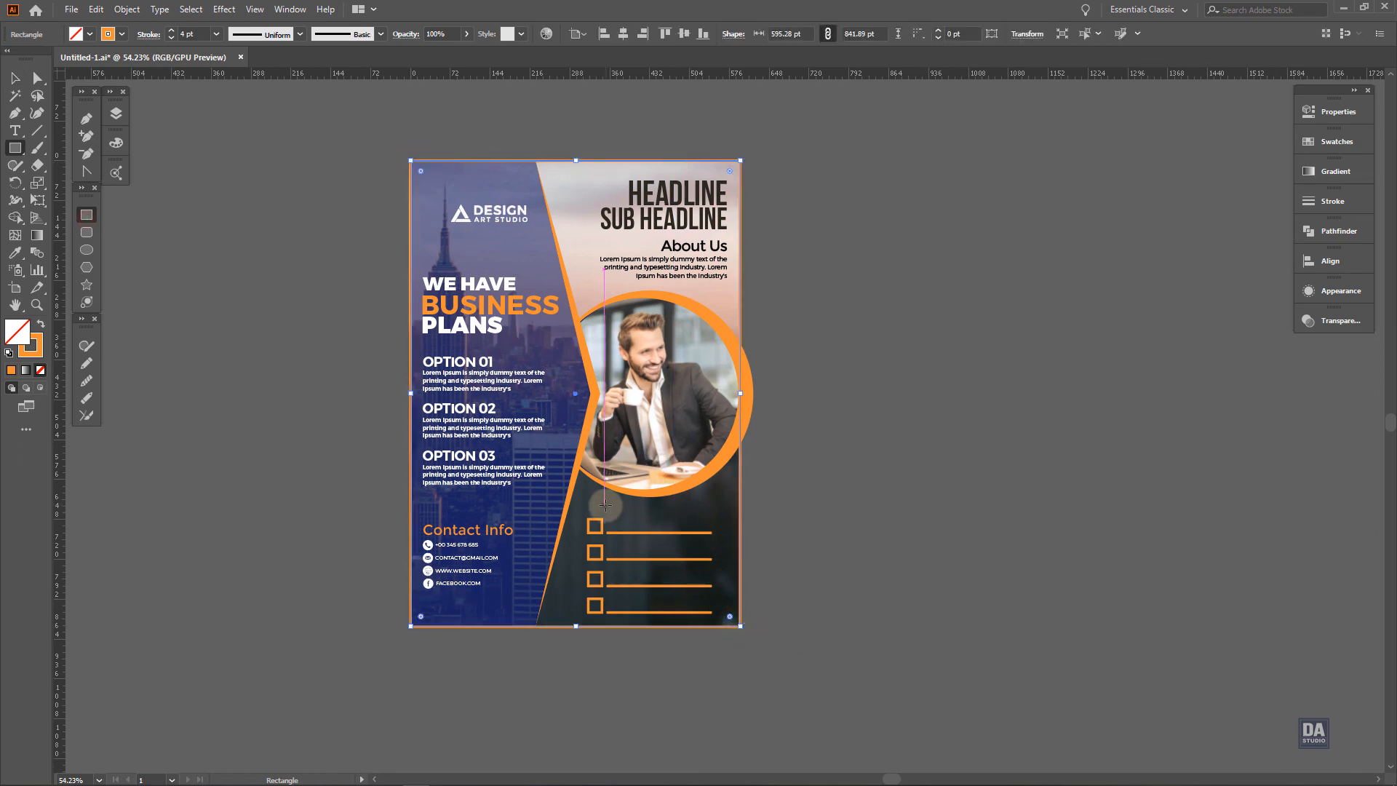
key("v")
left_click_drag(371, 134, 771, 657)
right_click(730, 609)
left_click(788, 499)
left_click(858, 499)
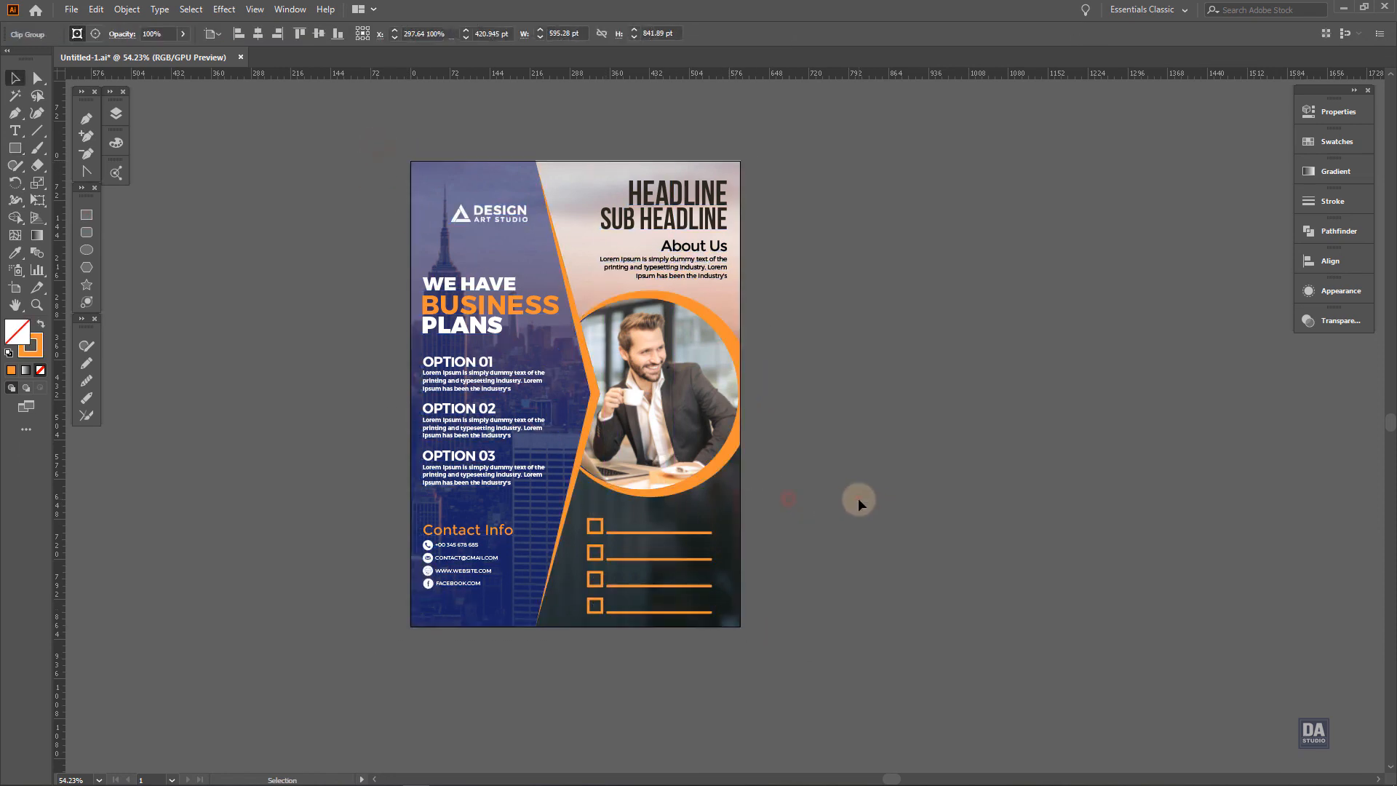